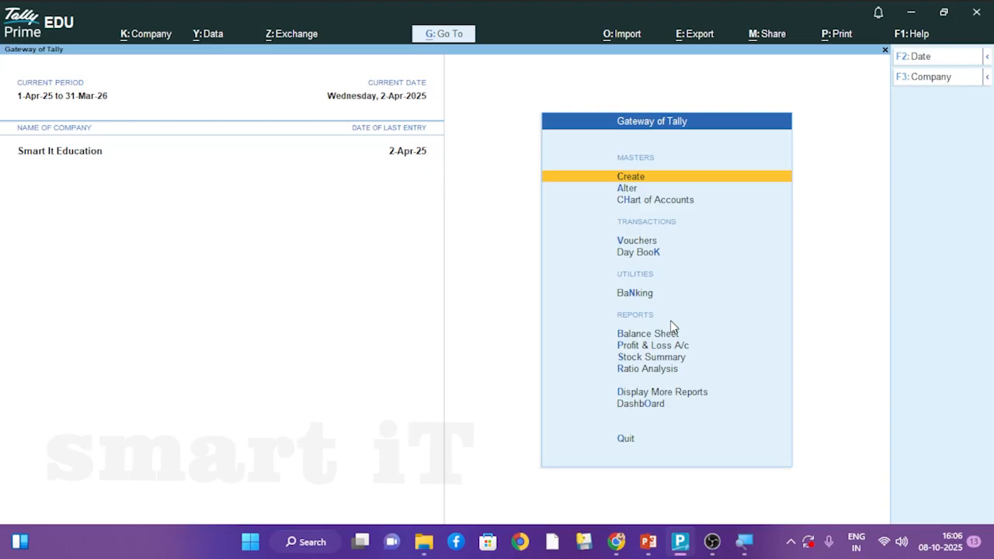
Step: Open a new purchase voucher
key(Down)
key(Down)
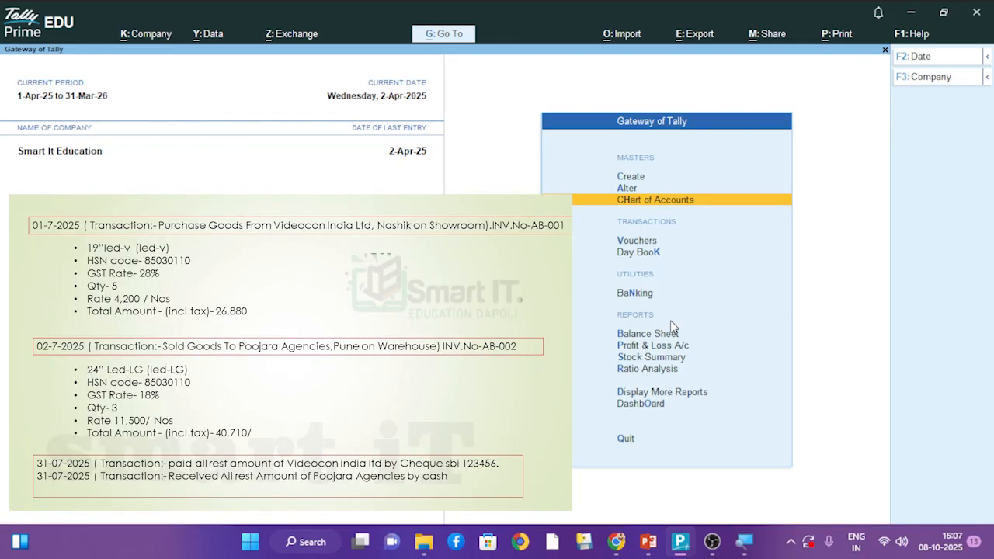
key(Down)
key(Down)
key(Up)
key(Return)
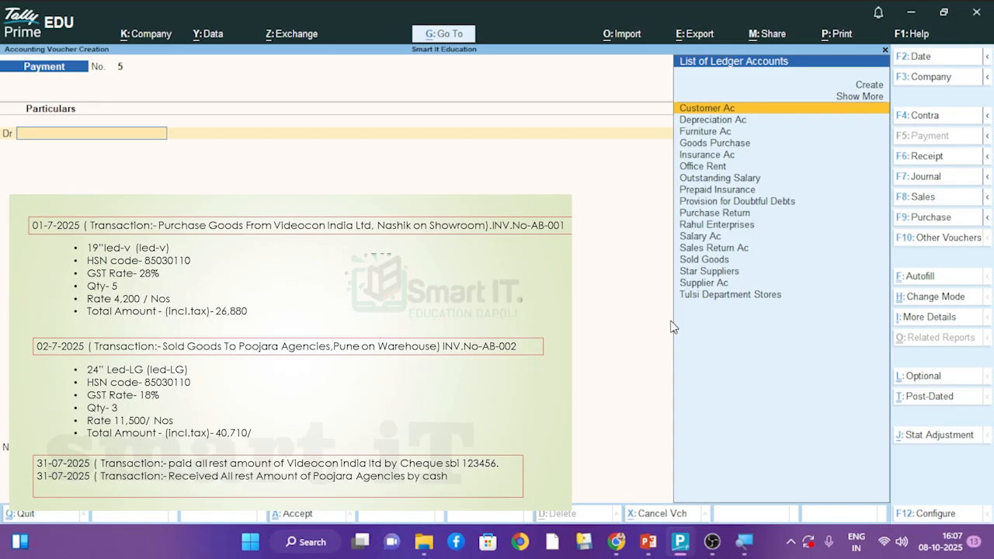
key(F9)
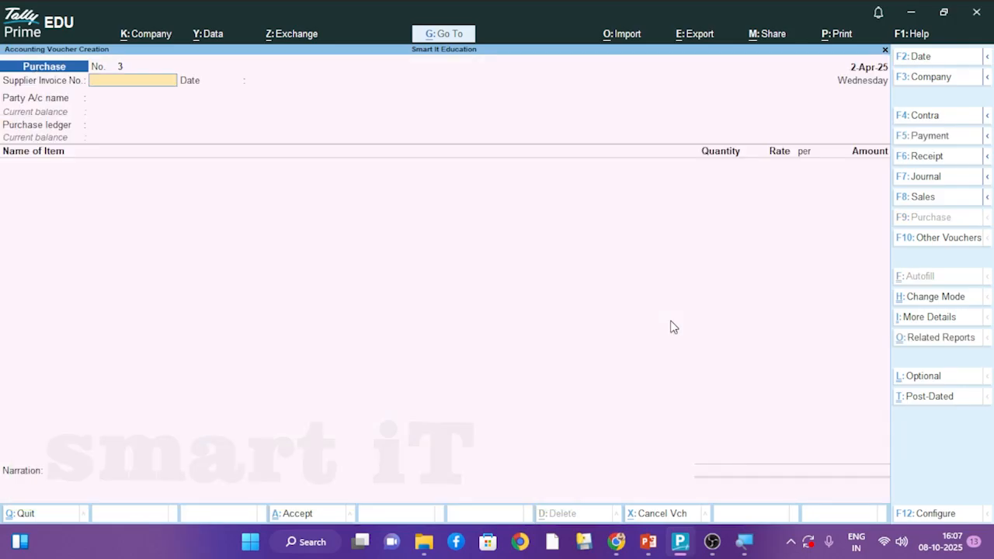
Step: Set the purchase voucher's mode to Item Invoice
key(ctrl+h)
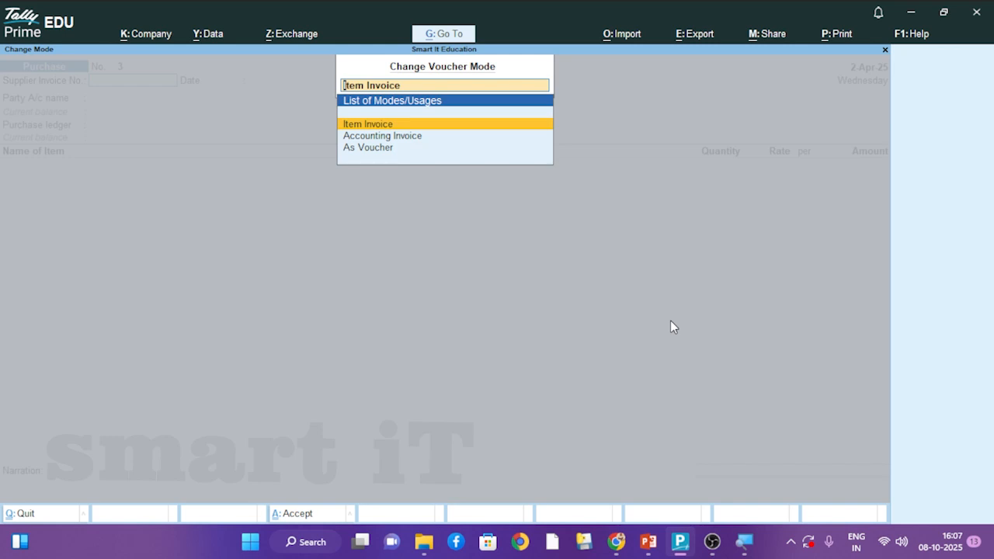
key(Down)
key(Up)
key(Return)
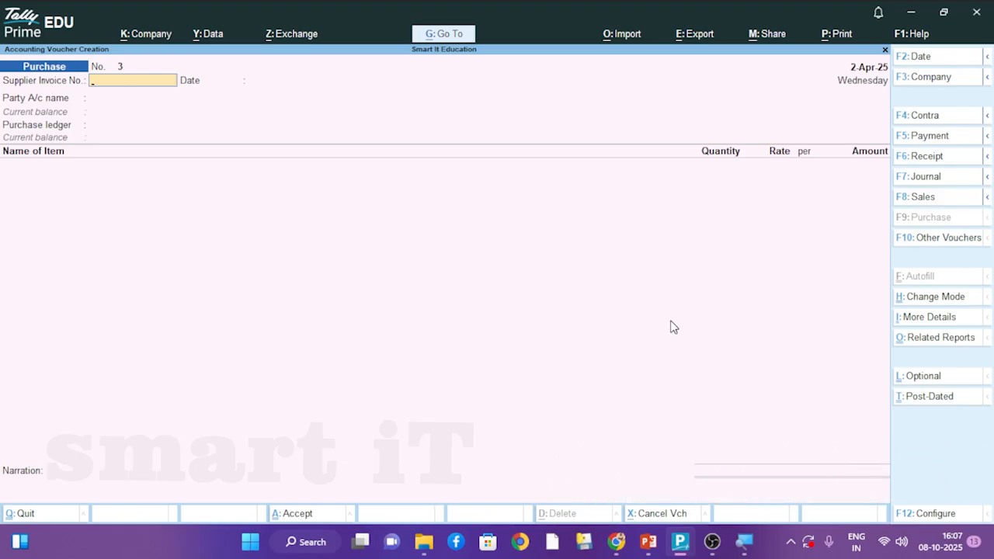
Step: Enter supplier invoice number AB-001 and set both the voucher date and the supplier invoice date to 1-Jul-25
text(AB-001)
key(Return)
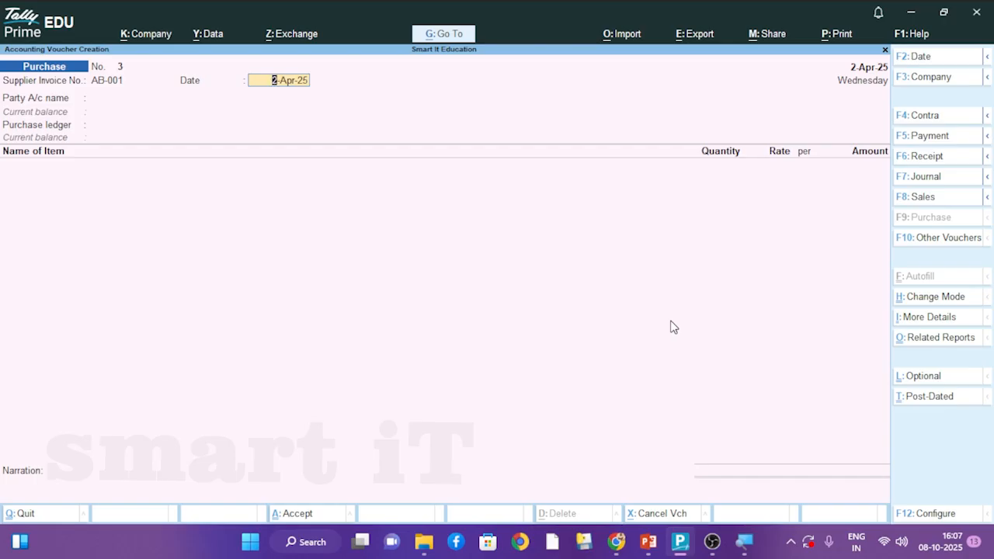
key(F2)
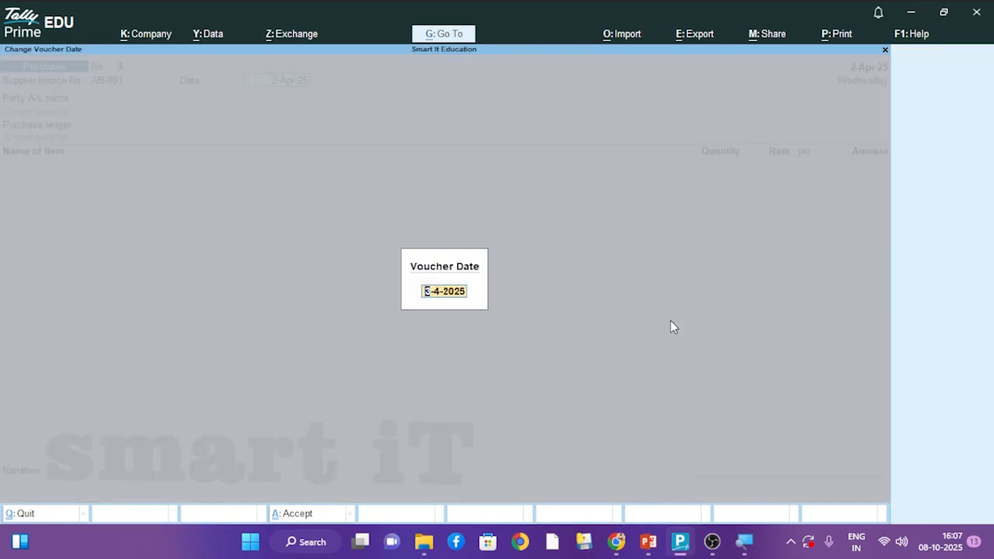
text(01-07-25)
key(Return)
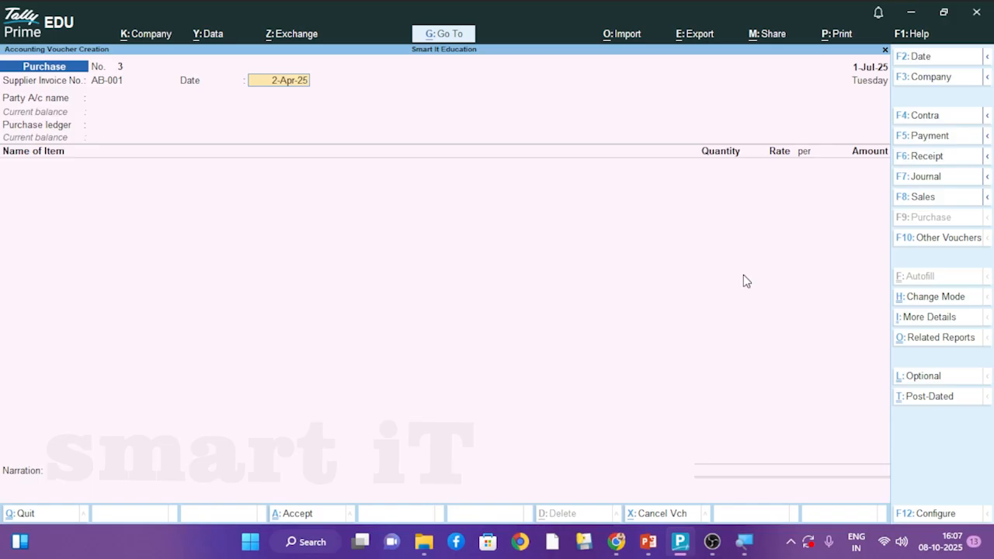
text(1-7-25)
key(Return)
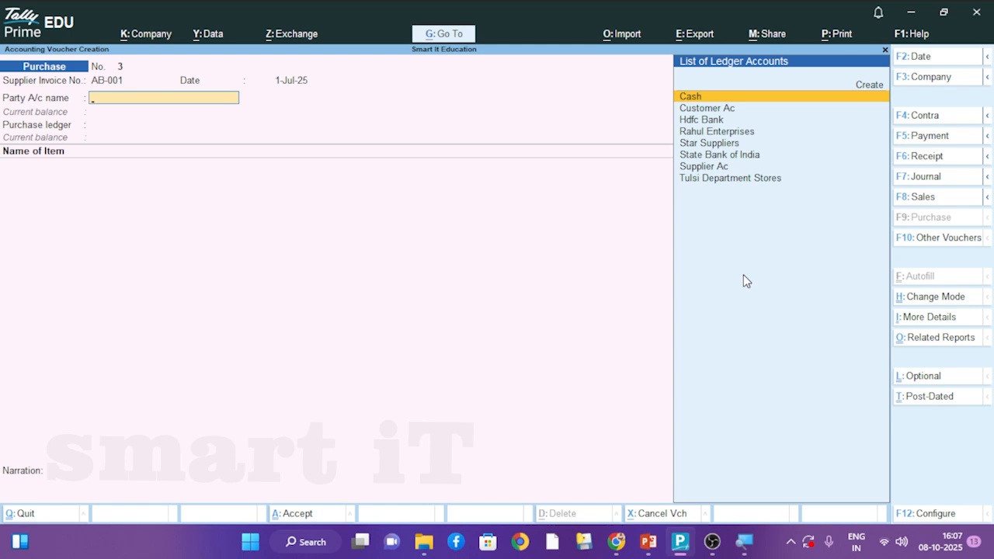
Step: Create a party ledger named Videocon India Ltd under Sundry Creditors, with bill-by-bill balances and no default credit period
key(alt+c)
text(V)
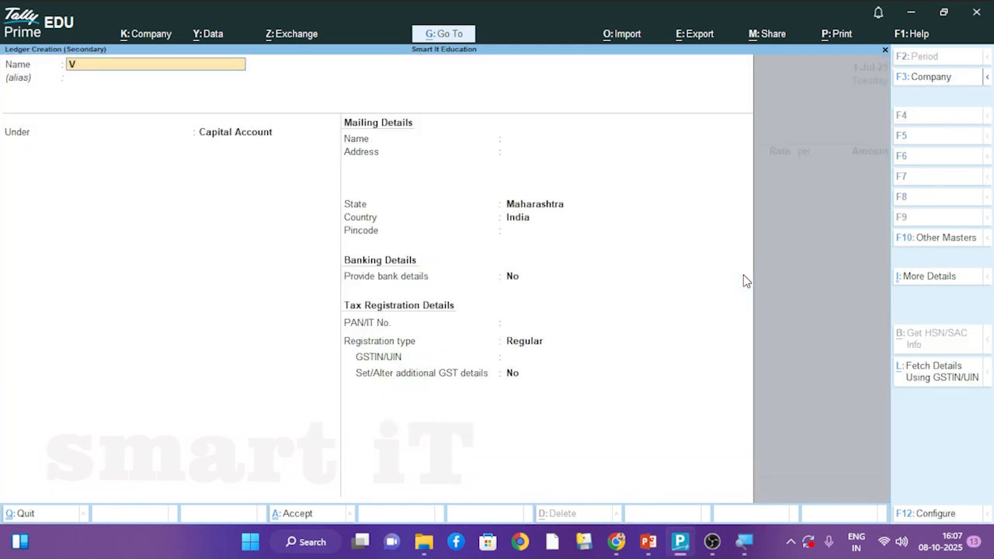
text(ideocon india Ltd)
key(Return)
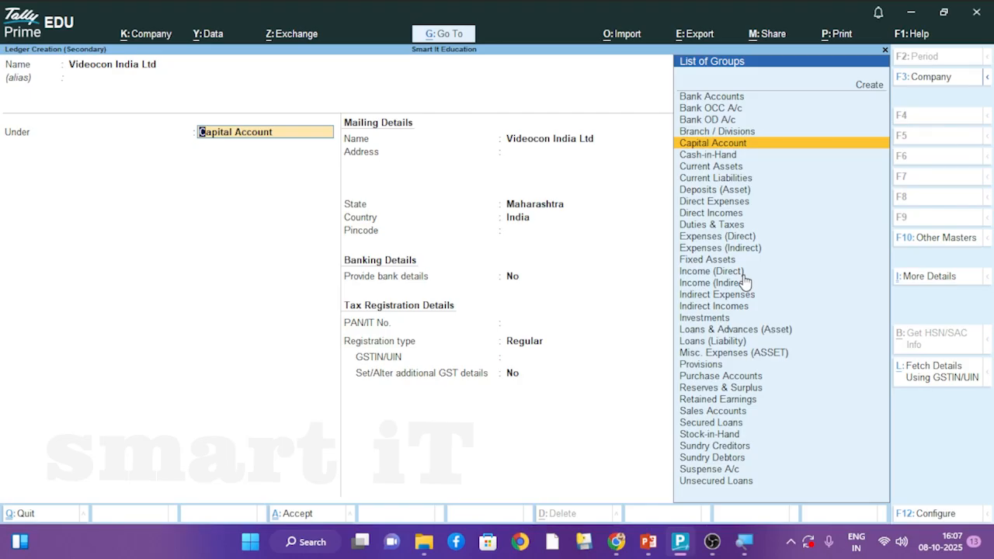
text(Sundr)
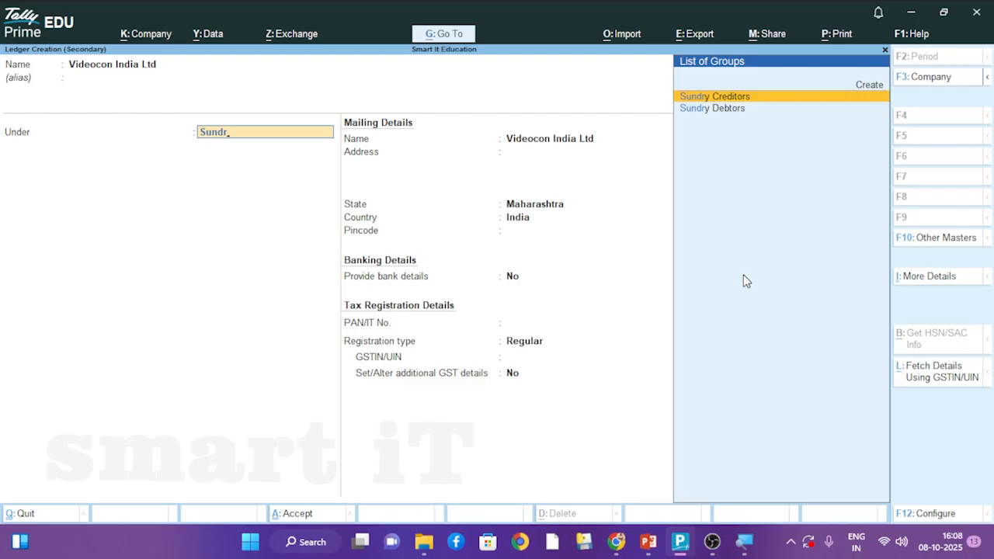
key(Return)
key(Return)
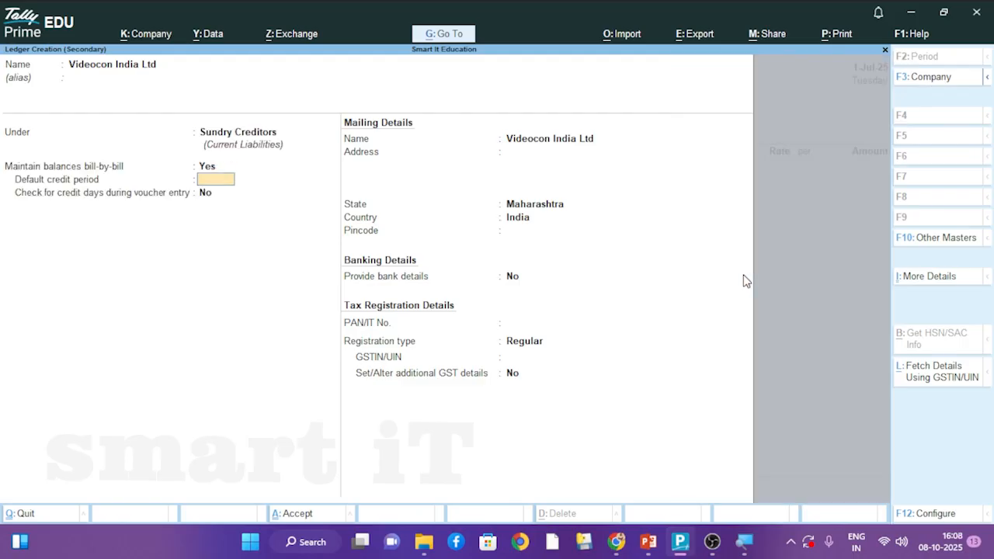
key(Return)
key(Return)
key(Return)
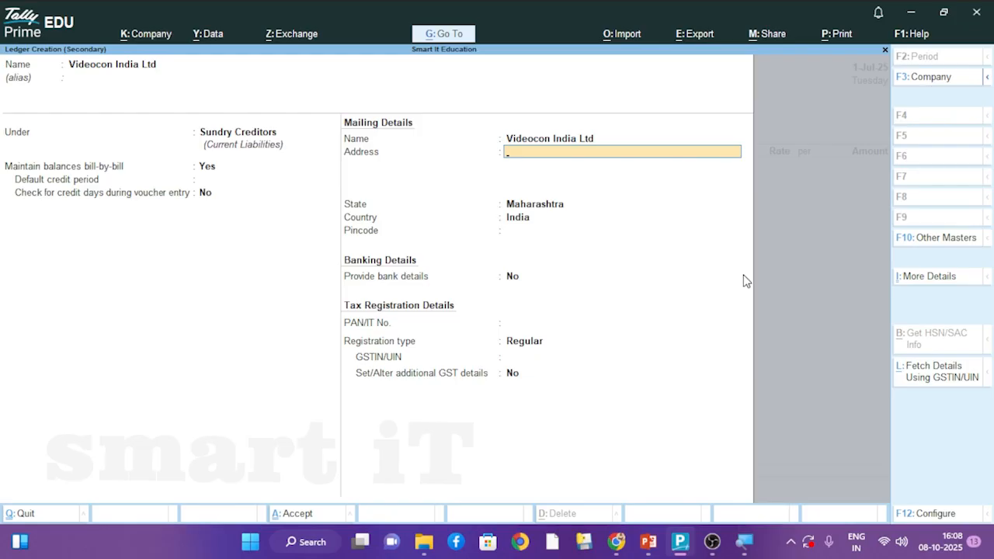
Step: Enter Nashik as the ledger's address, keep Maharashtra, India and no bank details, and save the ledger
text(Nashik)
key(Return)
key(Return)
key(Return)
key(Return)
key(Return)
key(Return)
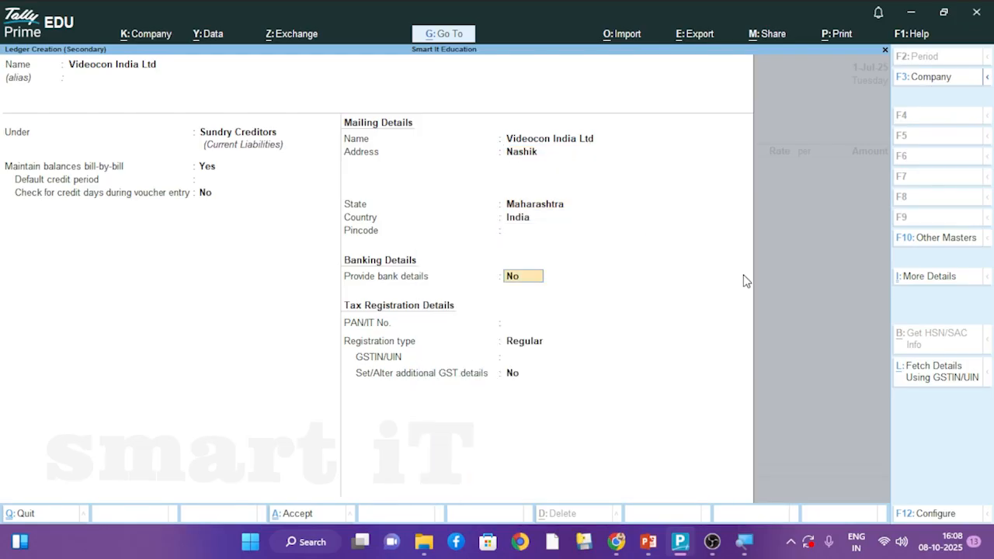
key(BackSpace)
key(BackSpace)
key(BackSpace)
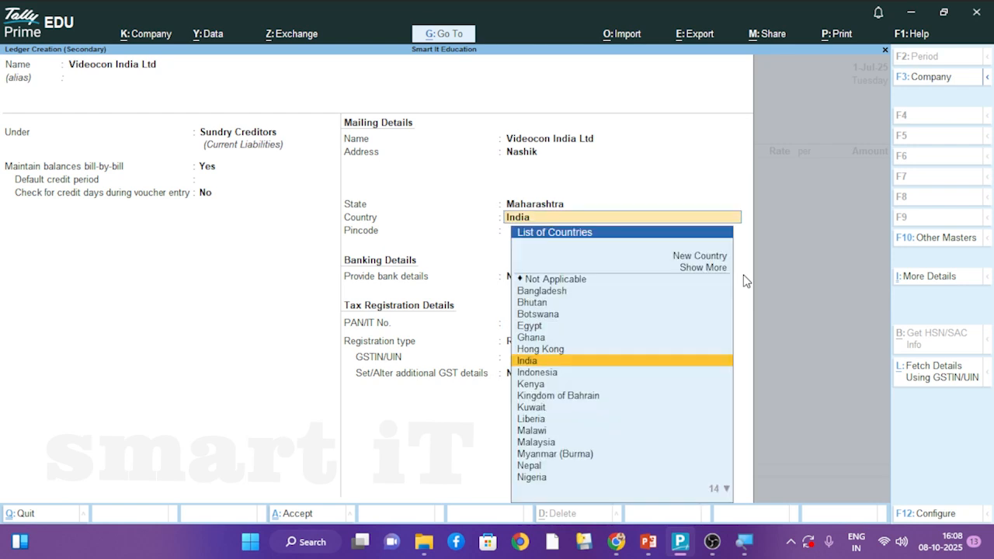
key(BackSpace)
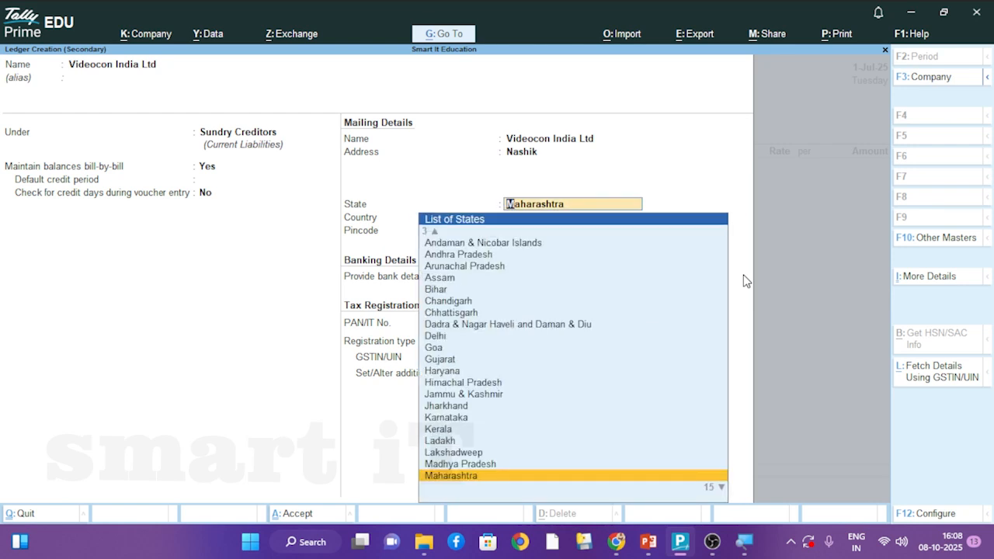
key(Return)
key(Return)
key(Return)
key(Return)
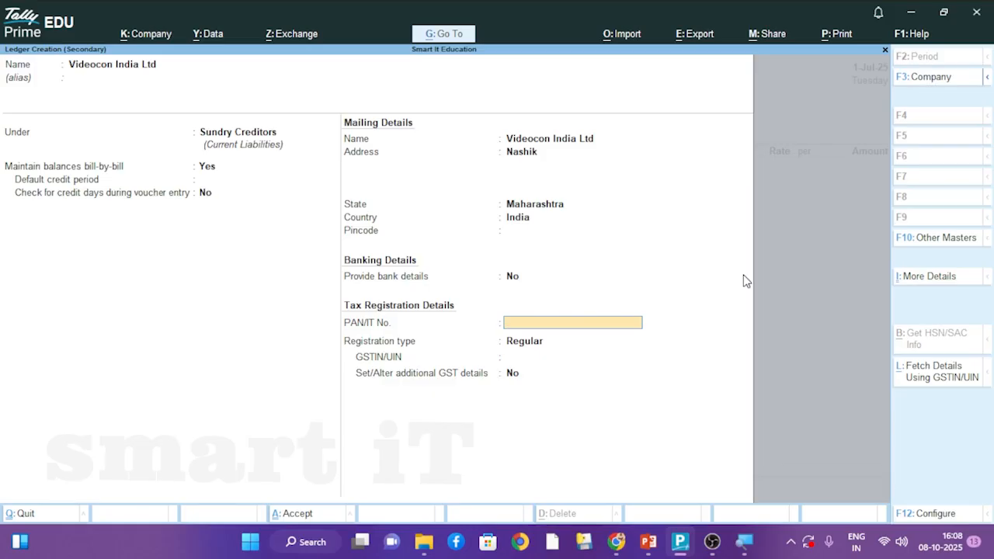
key(ctrl+a)
key(Return)
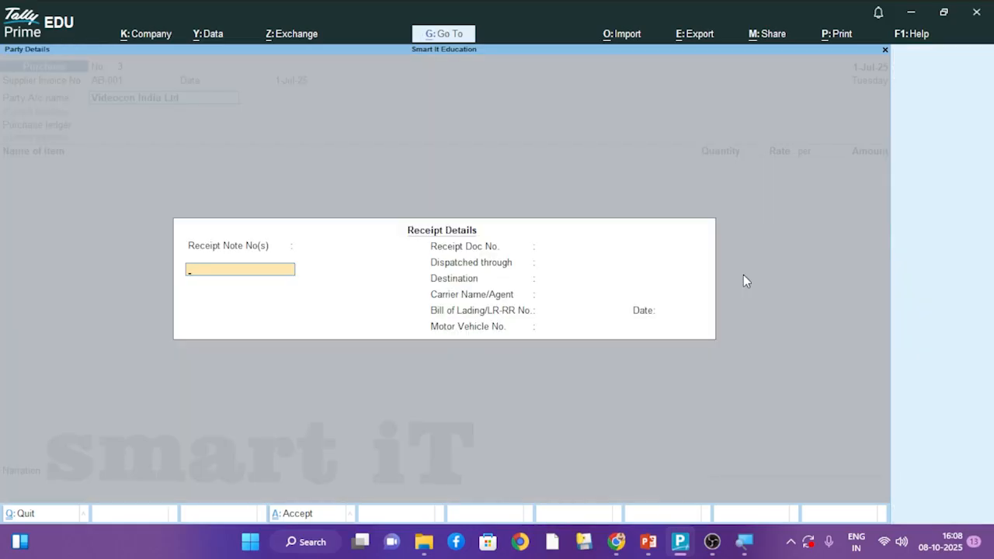
Step: Enter receipt note number 123 dated 1-Jul-25 and receipt document number AB-001 in the receipt details
text(123)
key(Return)
key(Return)
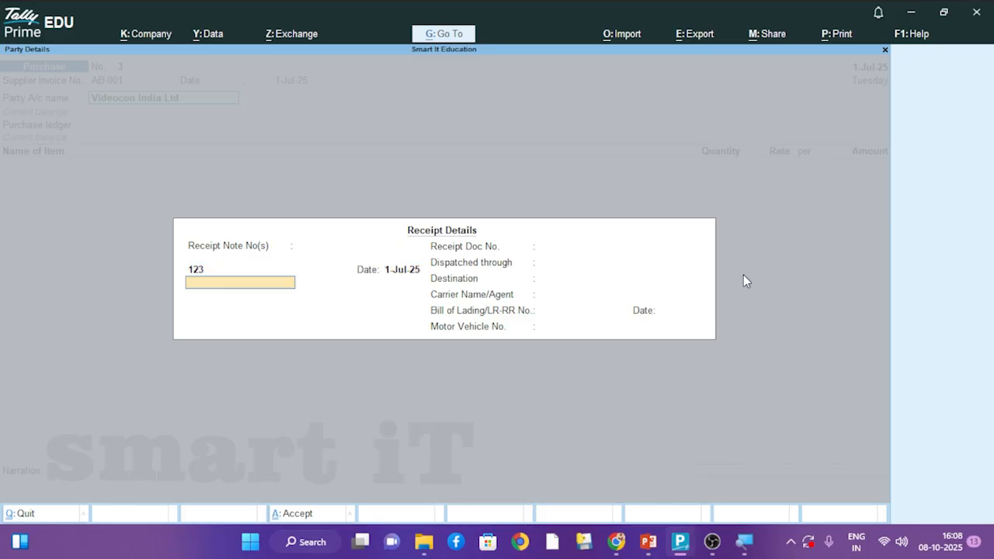
key(Return)
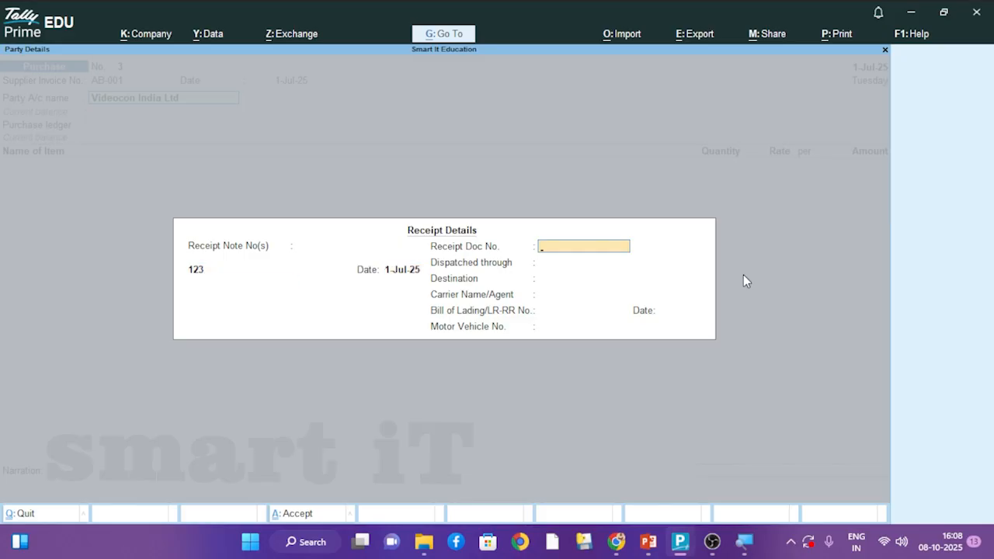
text(AB-001)
key(Return)
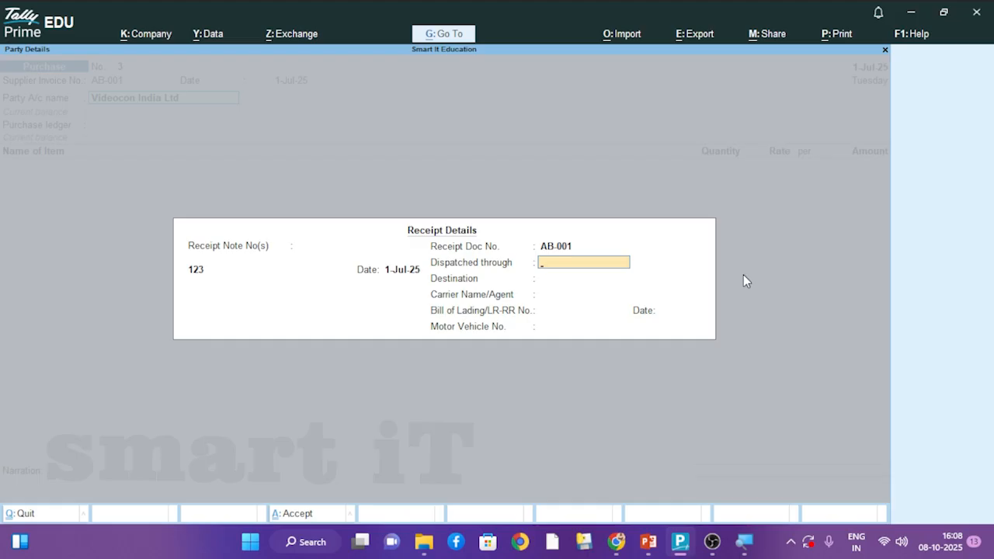
Step: Fill in dispatch through Curier, destination Nashik, carrier Smart It Education and bill of lading number 21212, without a date
text(Curier)
key(Return)
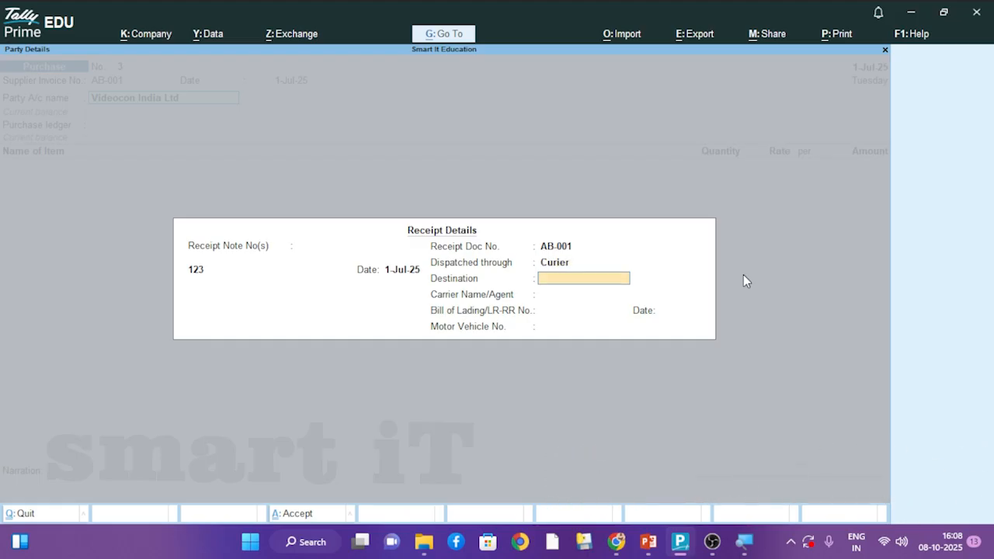
text(Nashik)
key(Return)
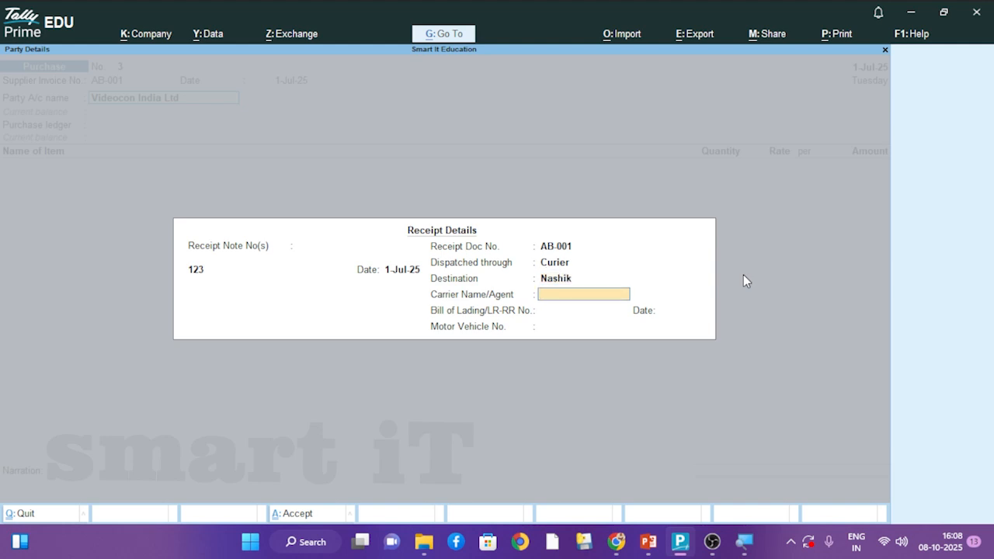
text(Smart it Education)
key(Return)
text(21212)
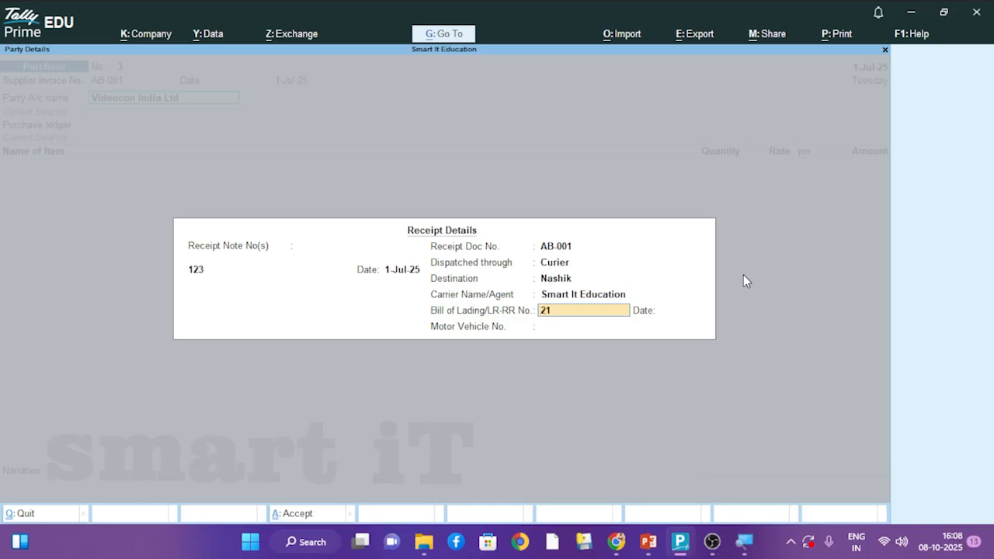
key(Return)
key(Return)
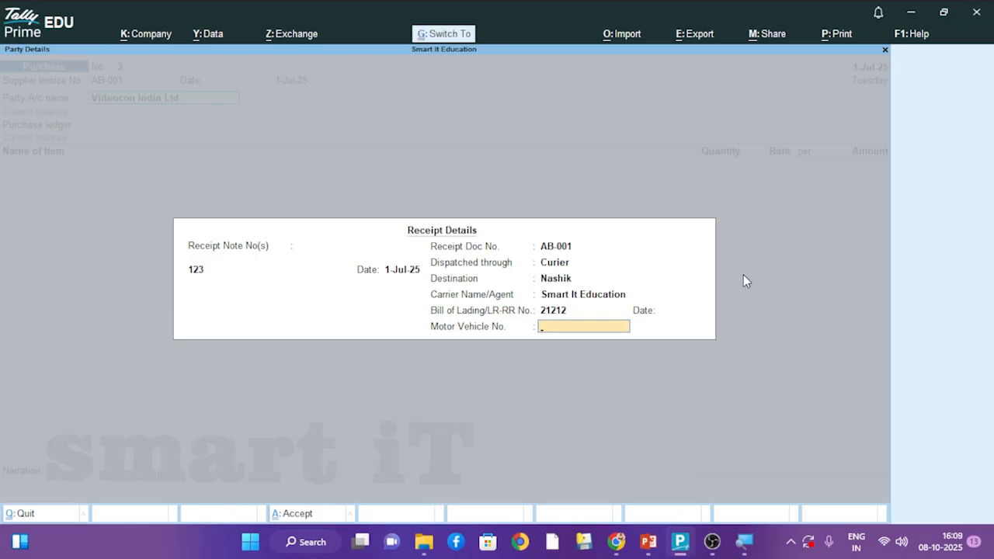
Step: Leave the motor vehicle number and GSTIN blank and accept the supplier's party details with Maharashtra as state and place of supply
key(Return)
key(Return)
key(Return)
key(Return)
key(Return)
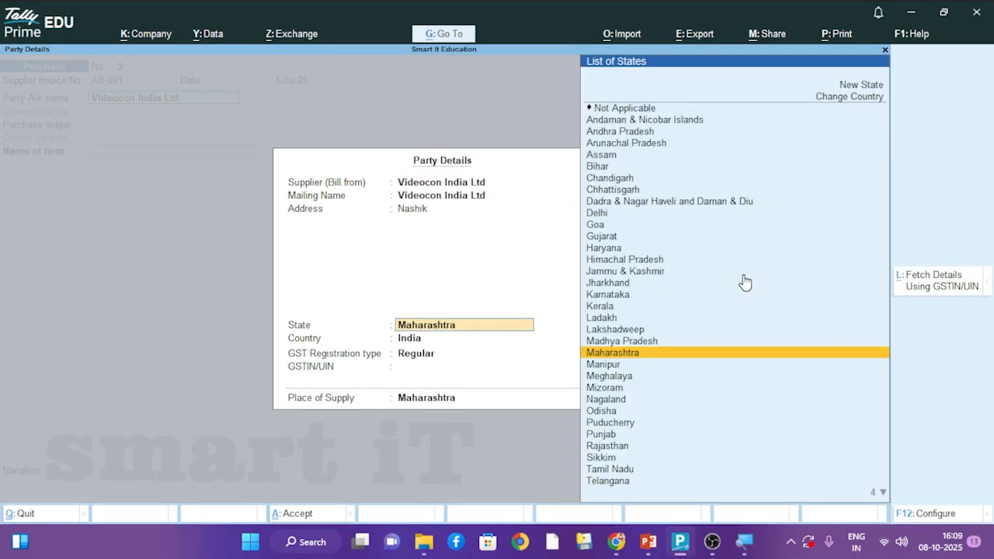
key(Return)
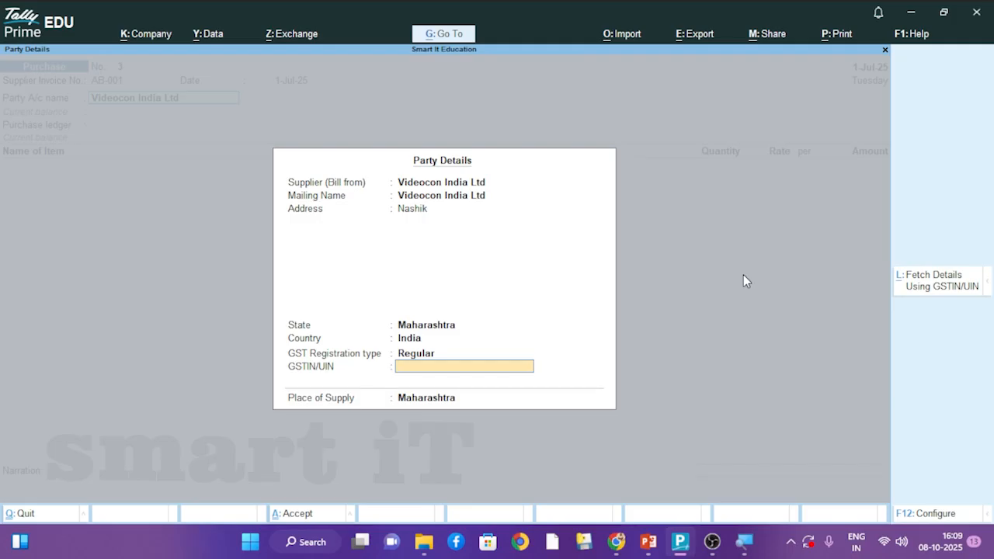
key(Return)
key(Return)
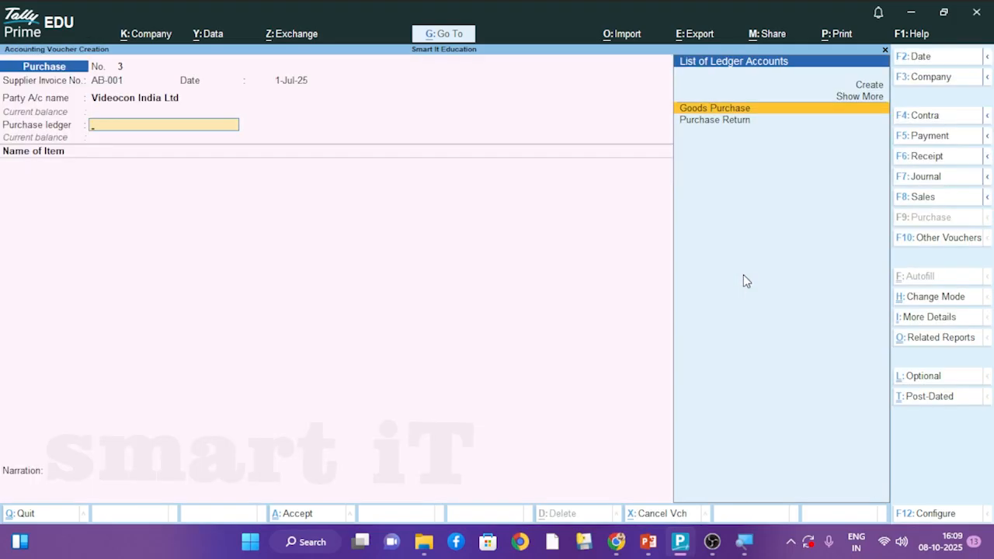
Step: Choose Goods Purchase as the voucher's purchase ledger
key(Down)
key(Up)
key(Return)
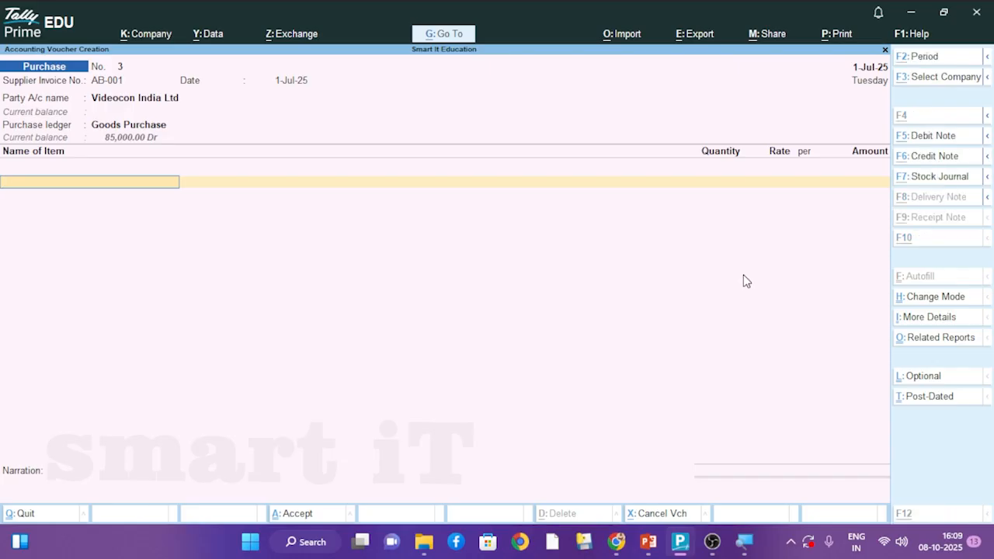
Step: Start a new stock item from the voucher's item line and name it 19"led-V, without an alias
key(alt+c)
text(19)
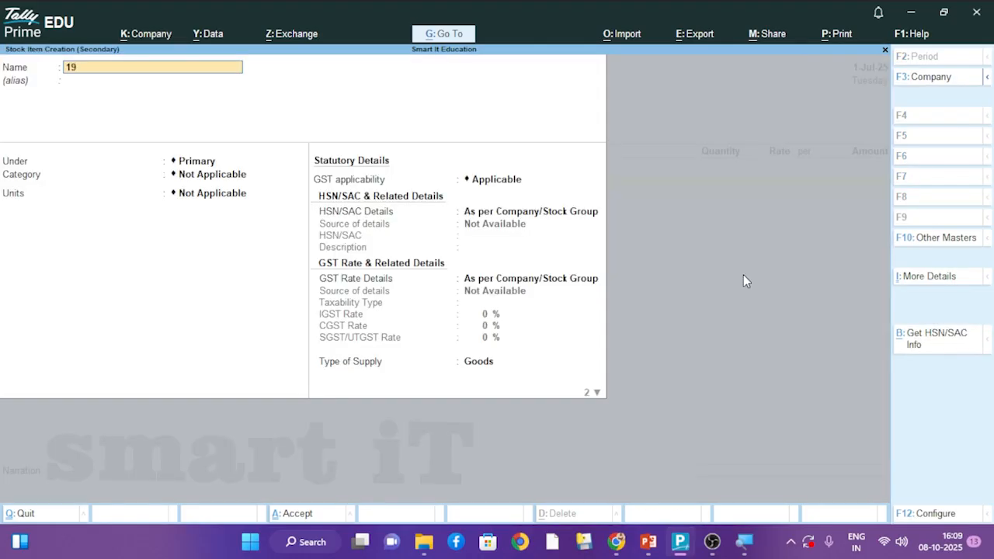
text("led-V)
key(Return)
key(Return)
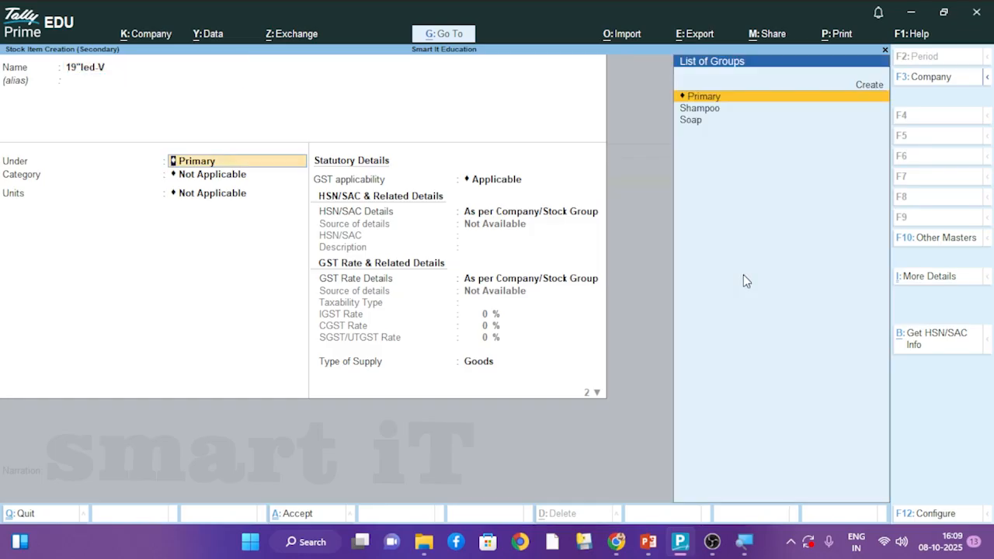
Step: Create a stock group named Videocon under Primary and assign the new stock item to it
key(alt+c)
text(Vide)
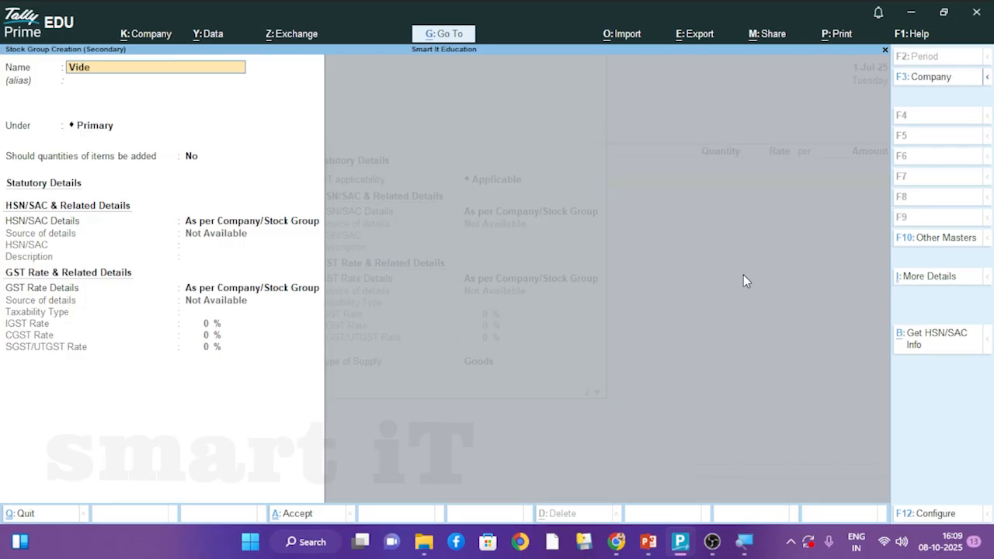
text(ocon)
key(Return)
key(Return)
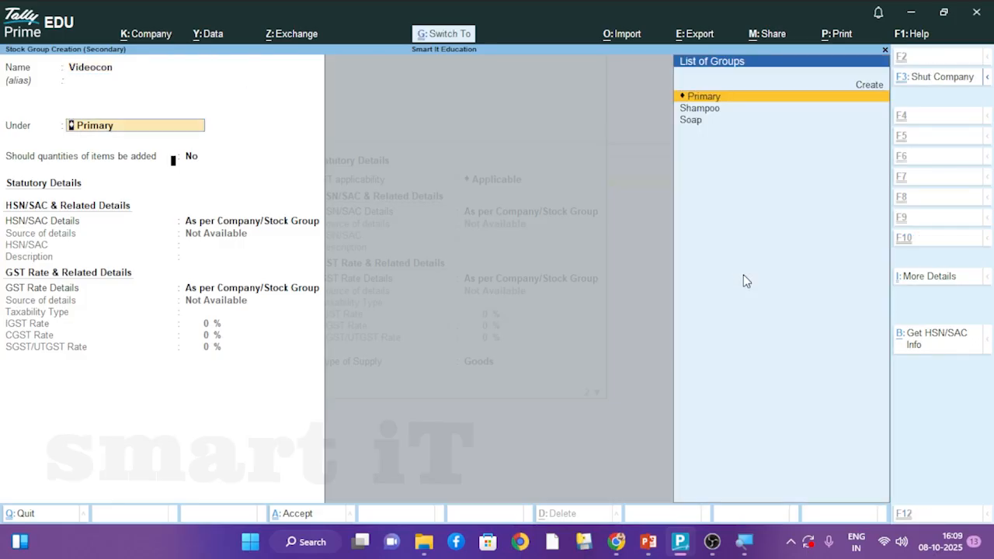
key(ctrl+a)
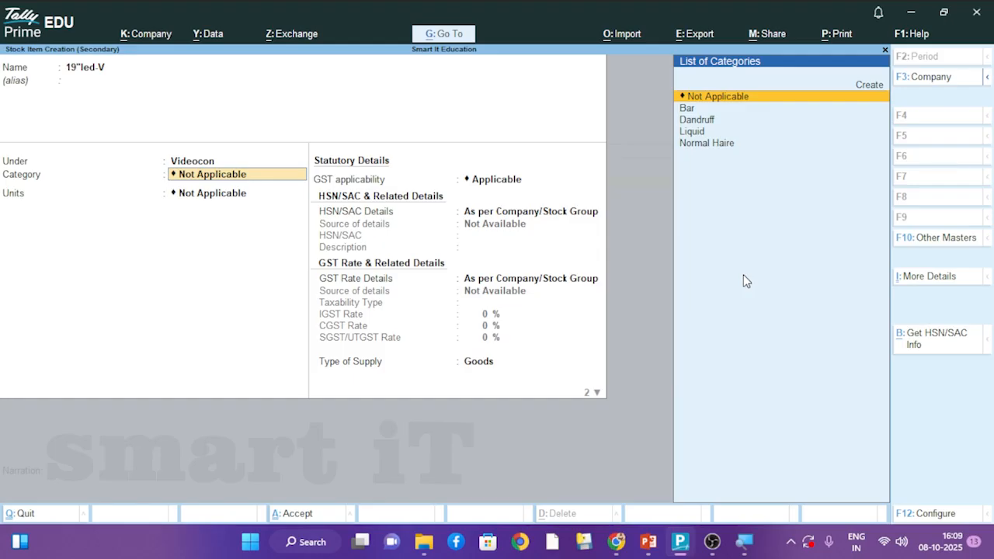
Step: Create a stock category named Led-V under Primary and assign the new stock item to it
key(alt)
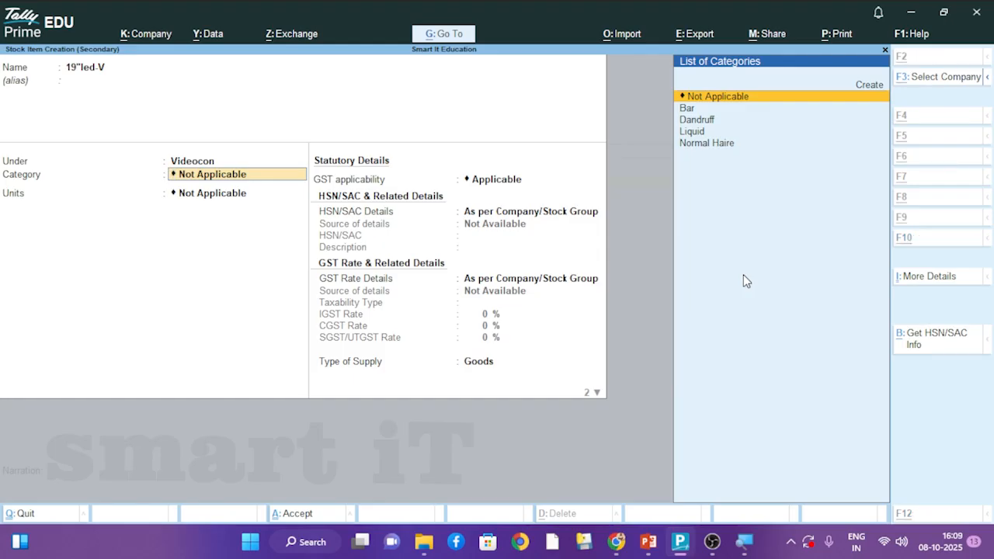
key(alt+c)
text(Led)
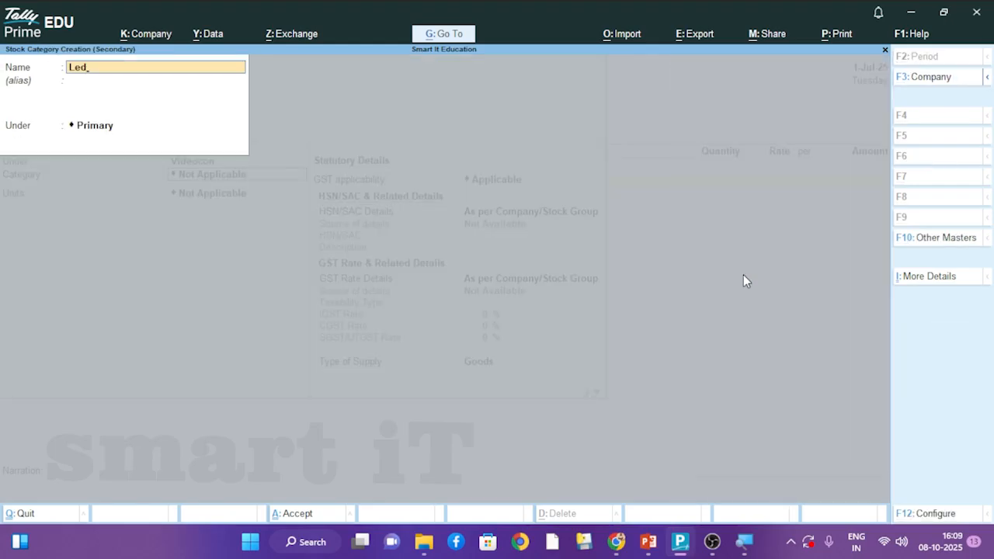
text(-V)
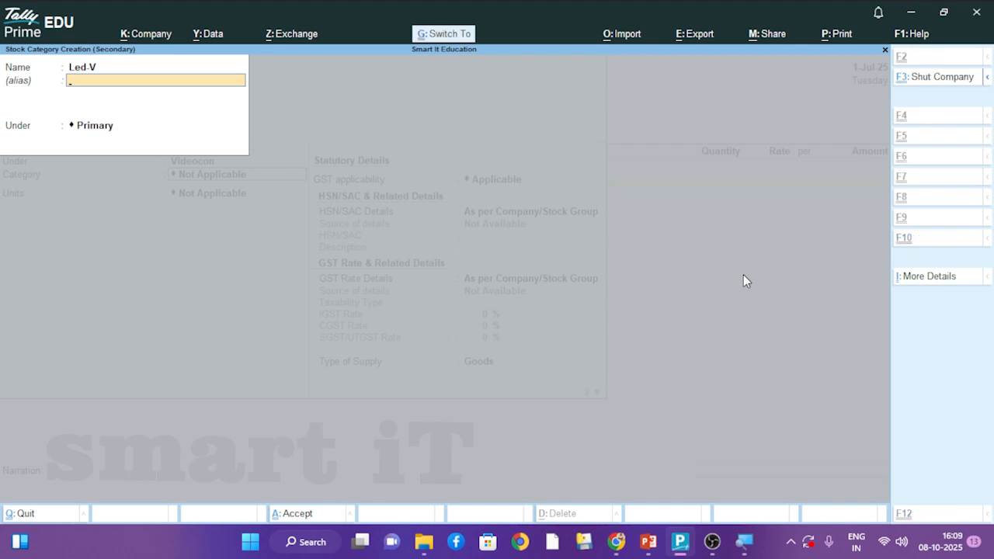
key(ctrl+a)
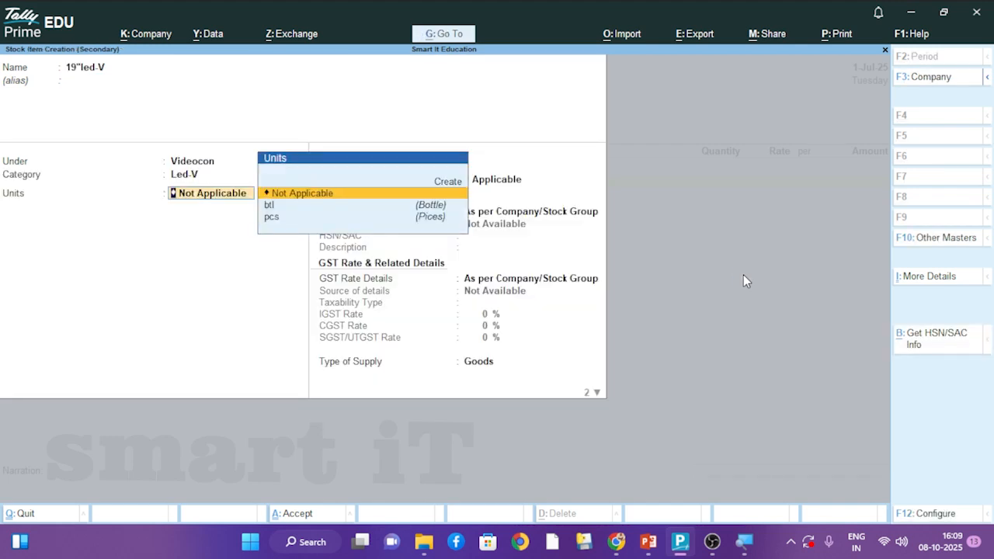
Step: Create a simple unit nos with formal name Number, no UQC and 0 decimal places, and use it for the item
key(alt+c)
text(nos)
key(Return)
text(Numbe)
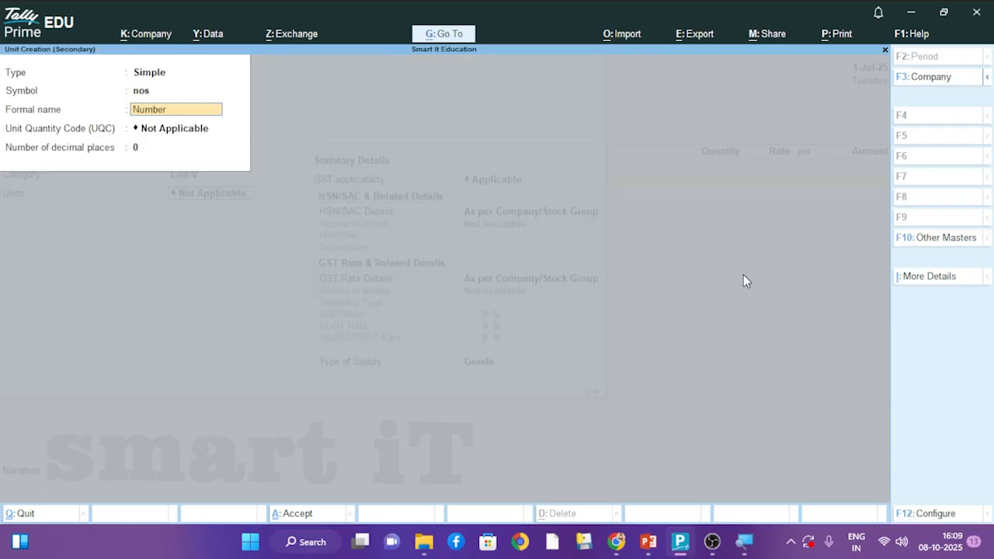
text(r)
key(Return)
key(Return)
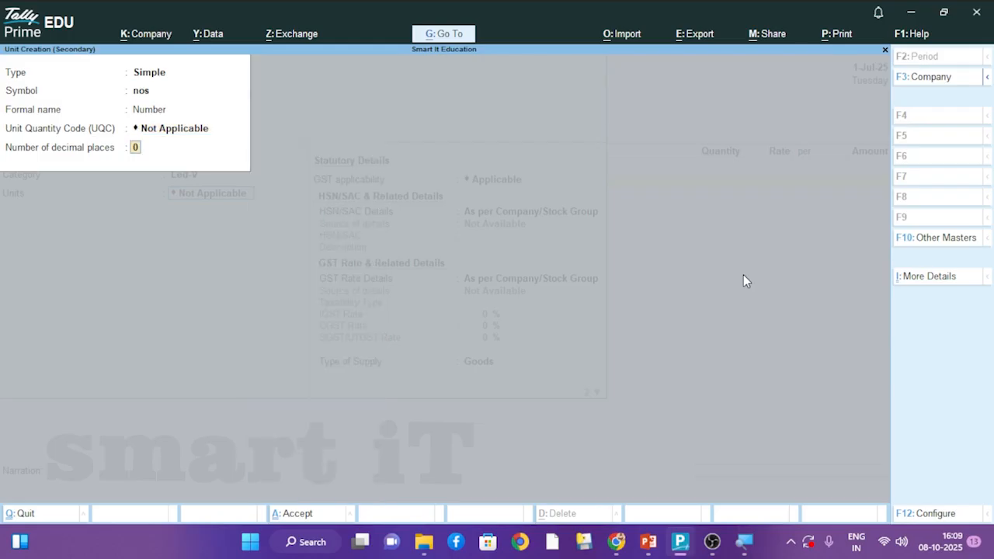
key(Return)
key(Return)
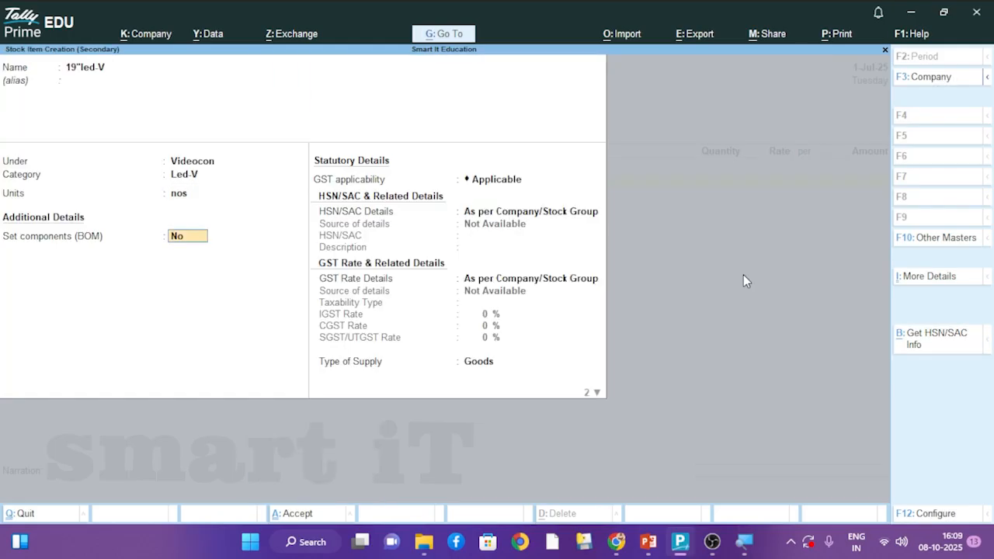
Step: Keep components off and GST applicable, and specify HSN/SAC 85030110 on the stock item without a description
key(Return)
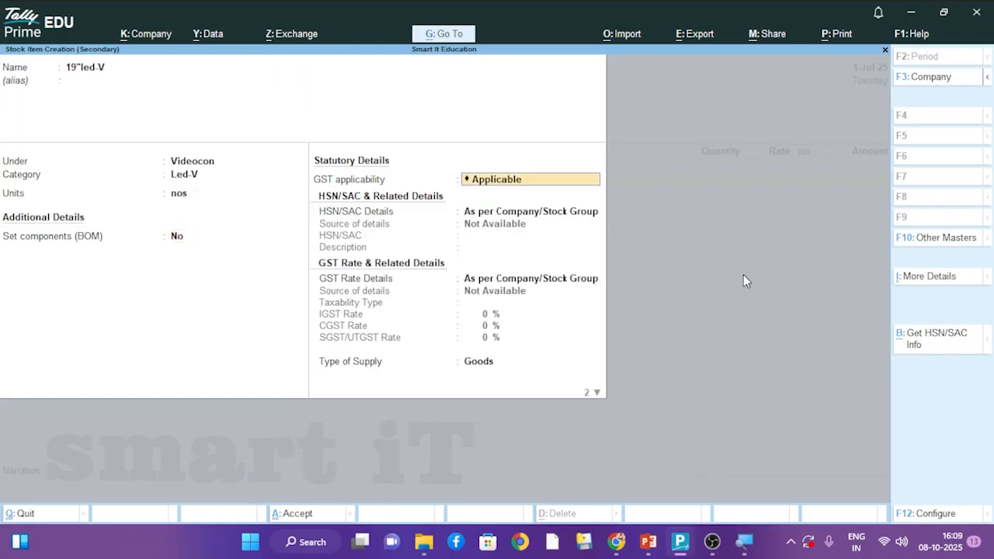
key(Return)
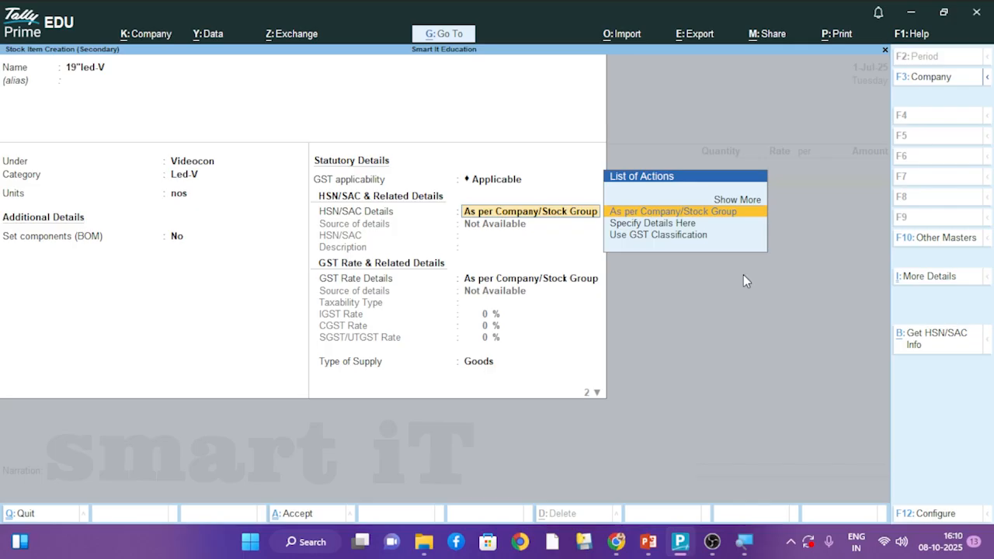
key(Down)
key(Return)
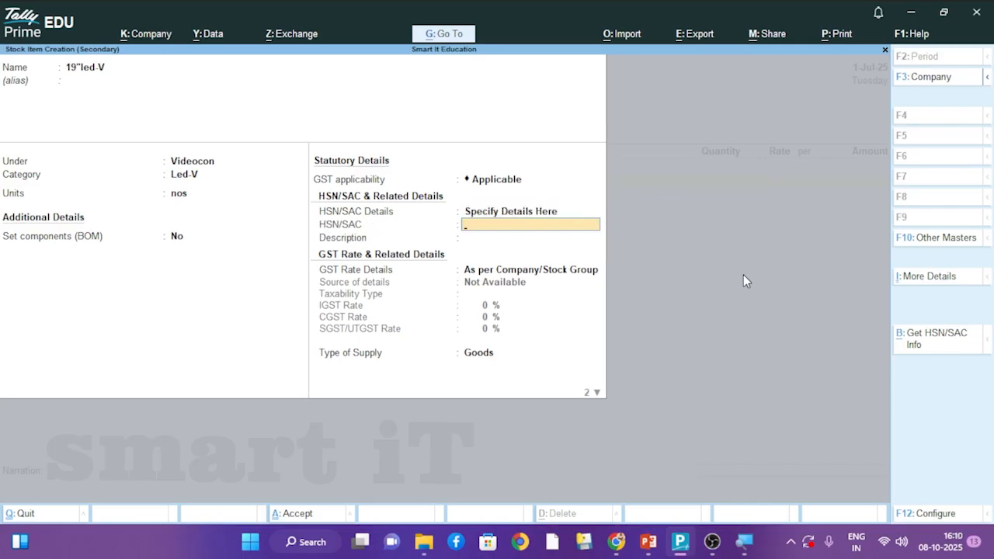
text(85030110)
key(Return)
key(Return)
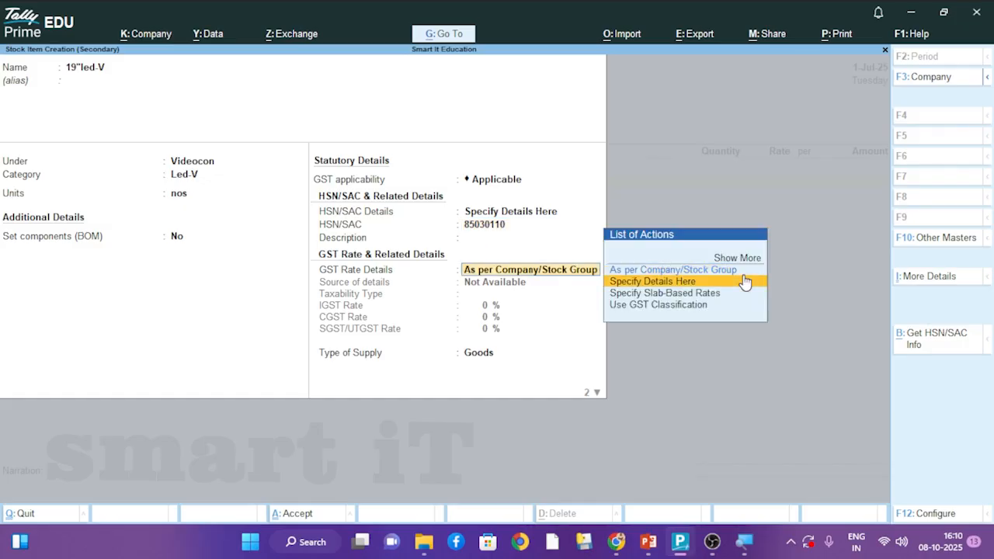
Step: Specify the item's GST rate details directly as Taxable with a 28% IGST rate
click(744, 281)
key(Return)
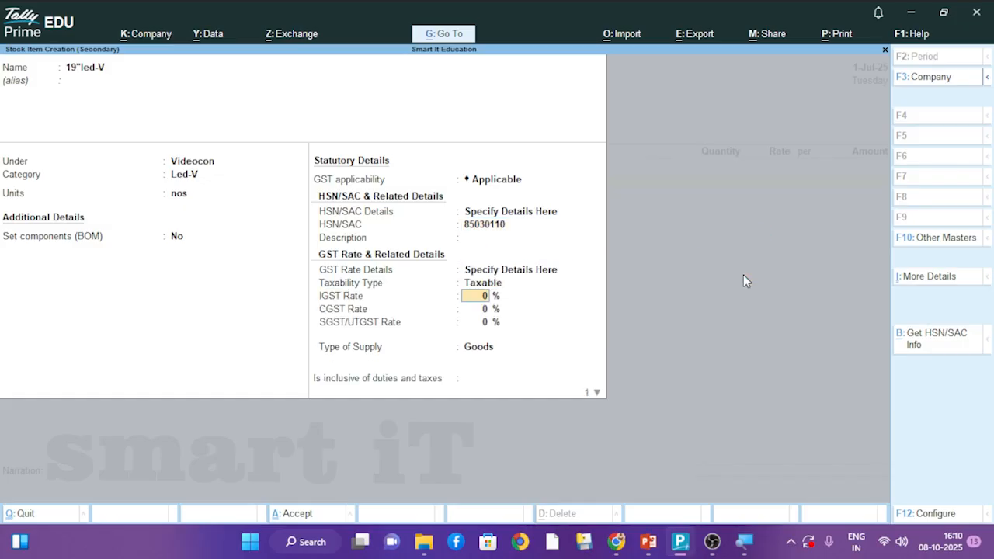
text(28)
key(Return)
key(Return)
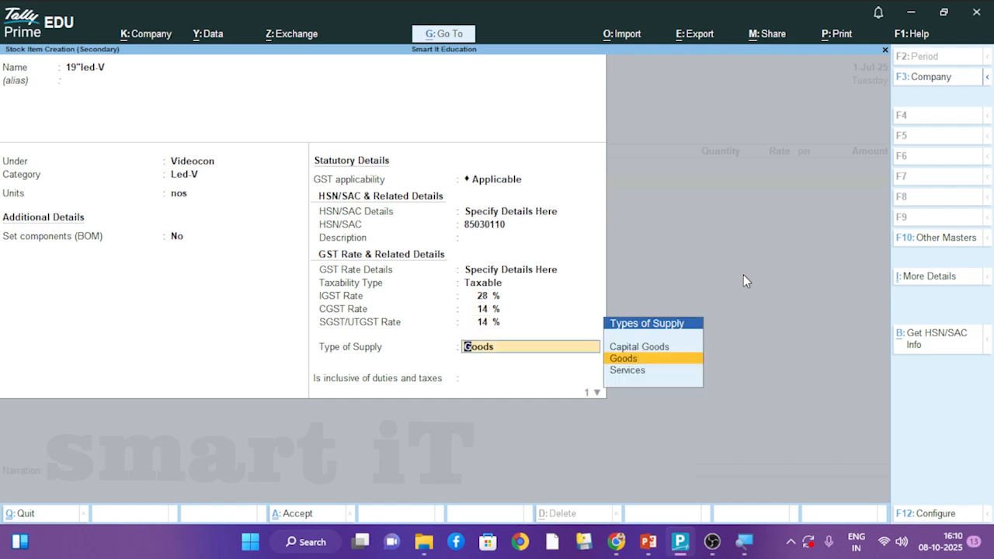
Step: Keep Goods as the type of supply, exclusive of duties and taxes with a 0 duty rate, and save the stock item
key(Return)
key(Return)
key(Return)
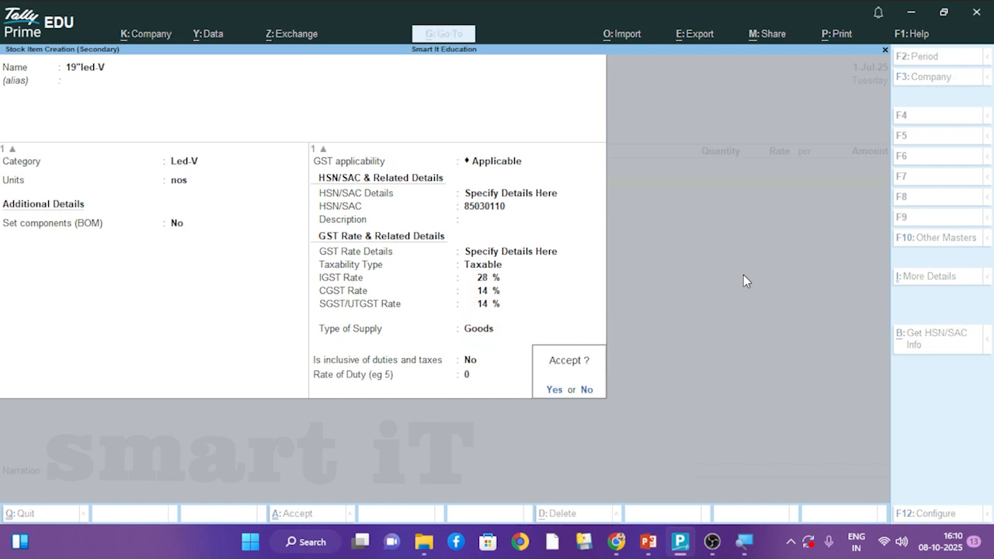
key(Return)
key(Return)
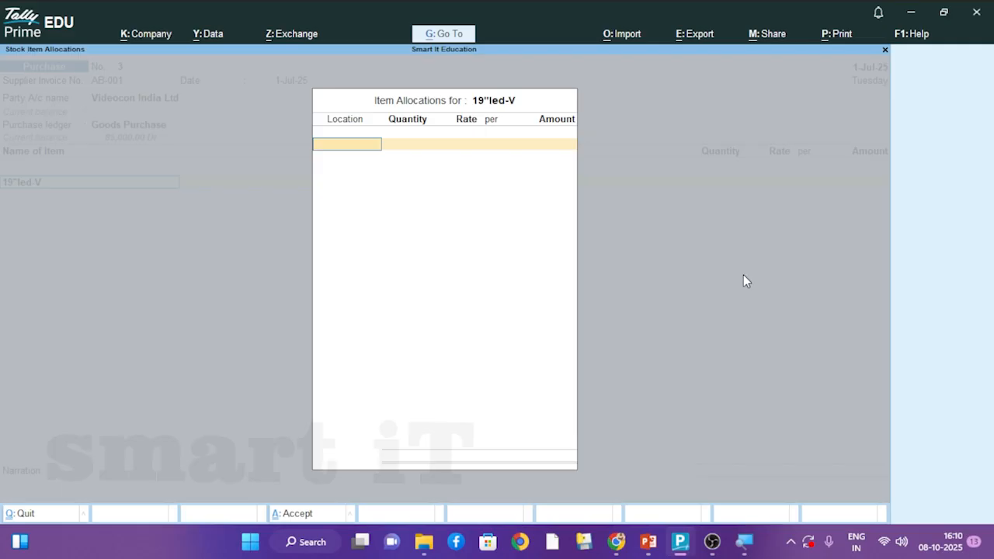
Step: Allocate 5 nos of the item to the Showroom location at a rate of 4,200 per nos and end the voucher's item list
text(Sho)
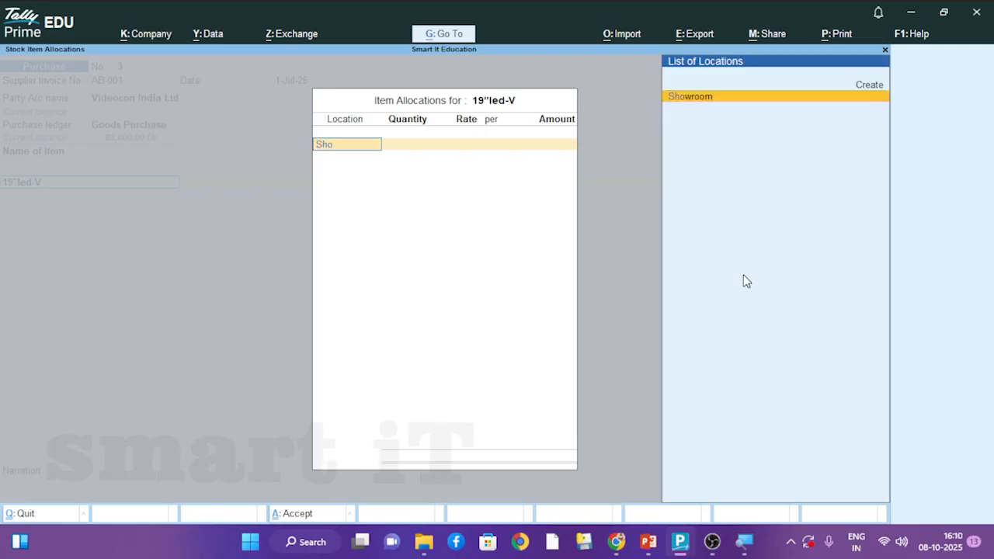
key(Return)
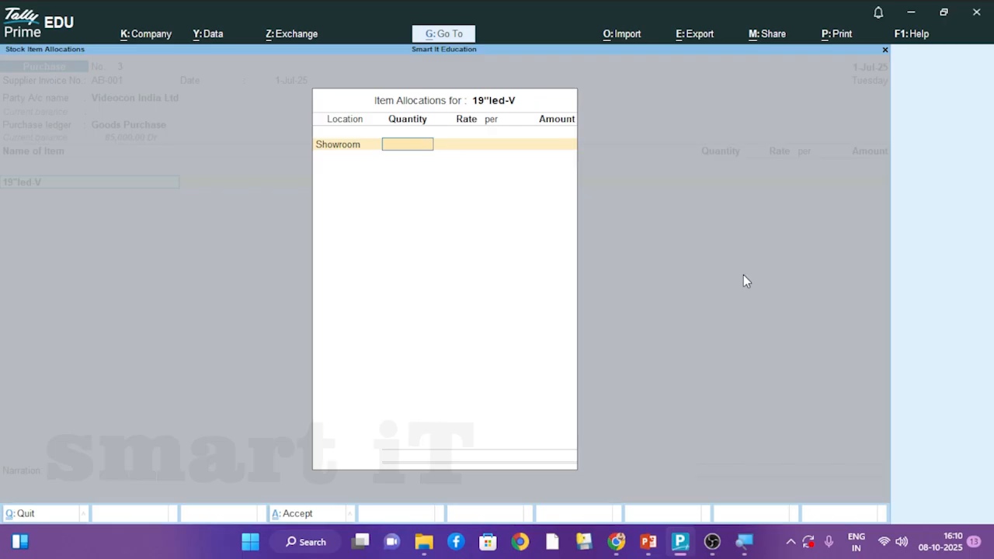
text(5)
key(Return)
text(4,2)
text(00)
key(Return)
key(Return)
key(Return)
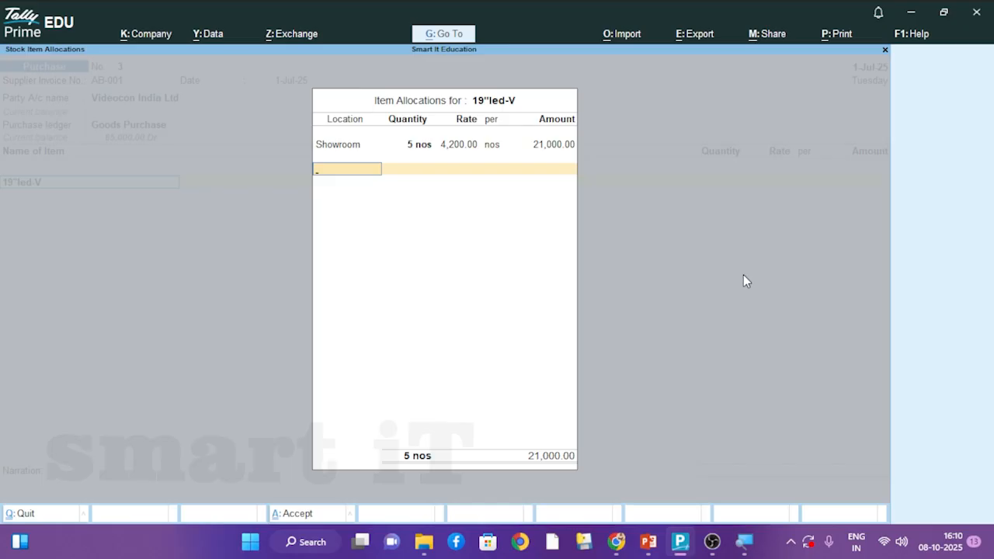
key(Return)
key(Return)
key(Return)
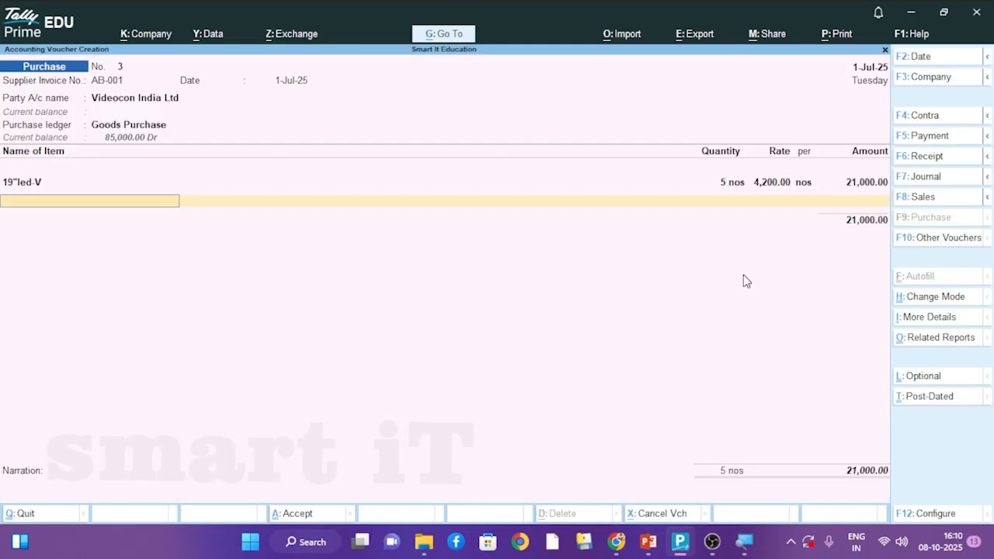
key(Return)
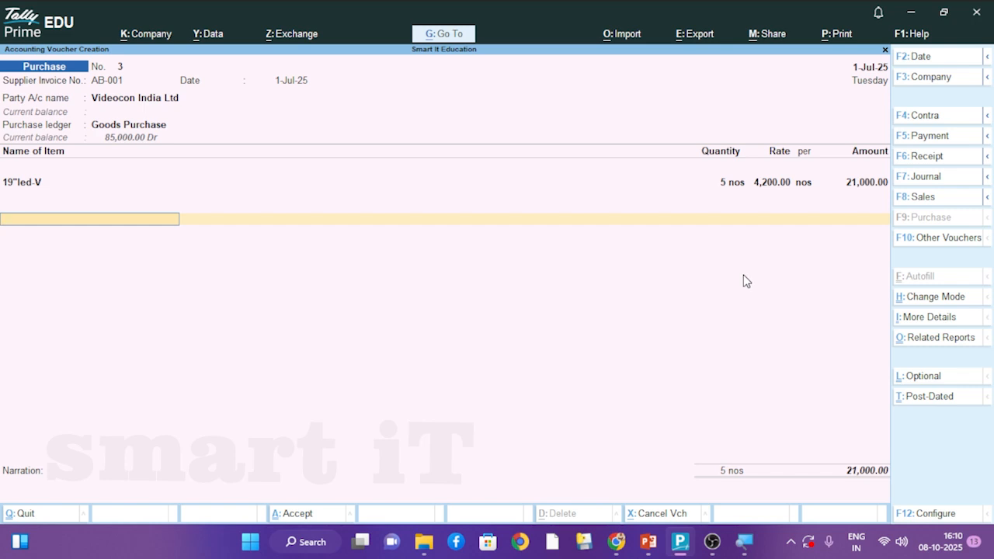
Step: Start a new ledger from the voucher, name it Input Cgst without an alias, and place it under Duties & Taxes
key(alt+c)
text(Cgs)
key(Return)
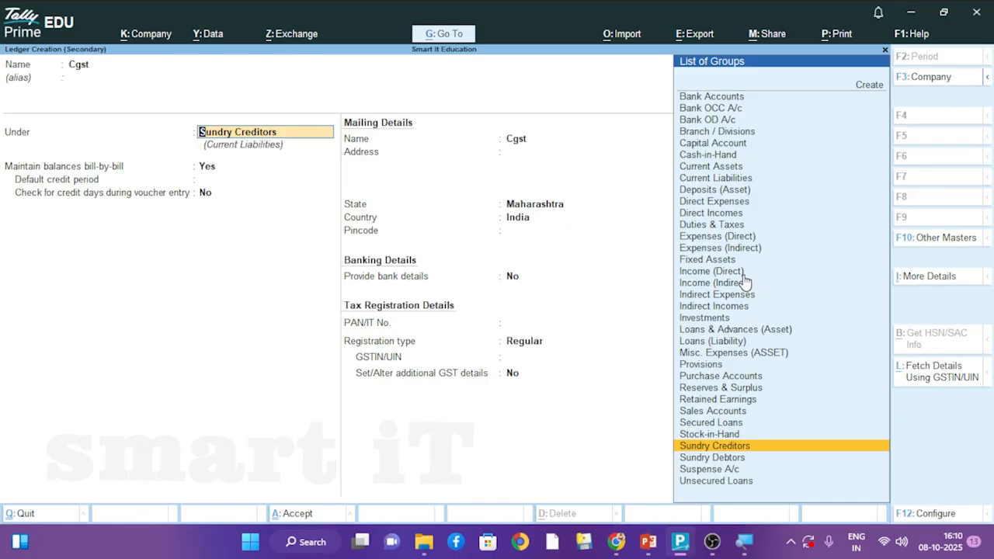
key(BackSpace)
key(BackSpace)
text(Input Cgst)
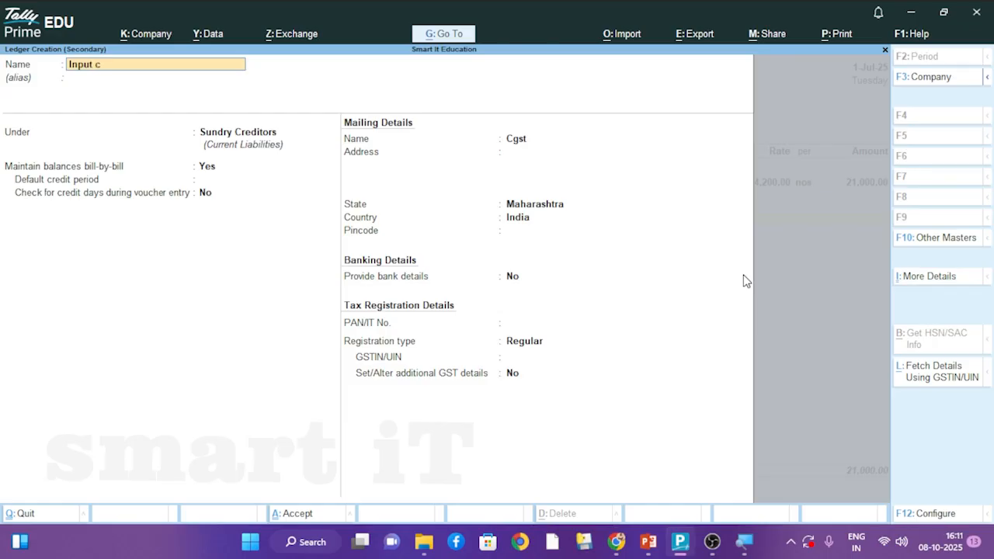
key(Return)
key(Return)
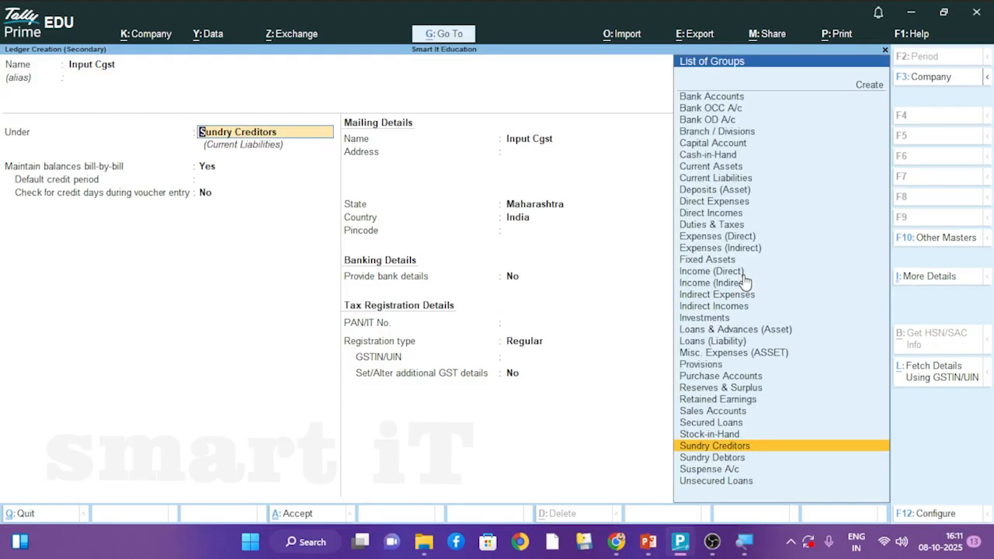
text(Du)
key(Return)
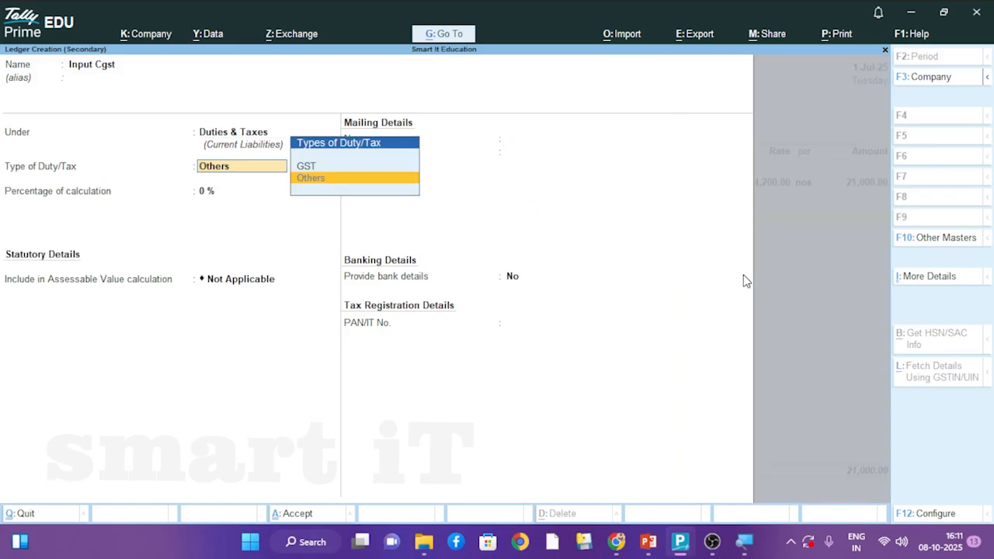
Step: Set the Input Cgst ledger's type of duty to GST and its tax type to CGST
key(Up)
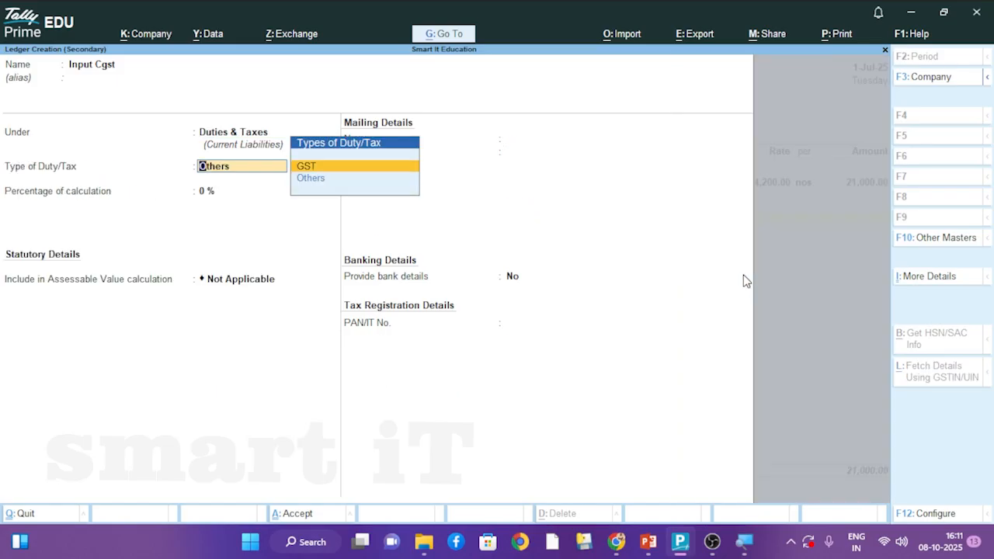
key(Return)
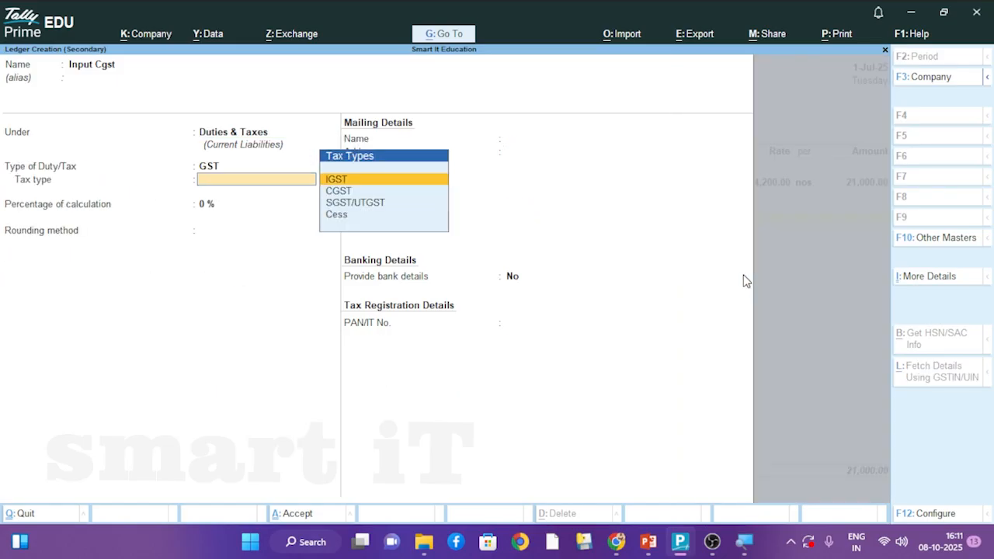
key(Down)
key(Down)
key(Up)
key(Up)
key(Down)
key(Return)
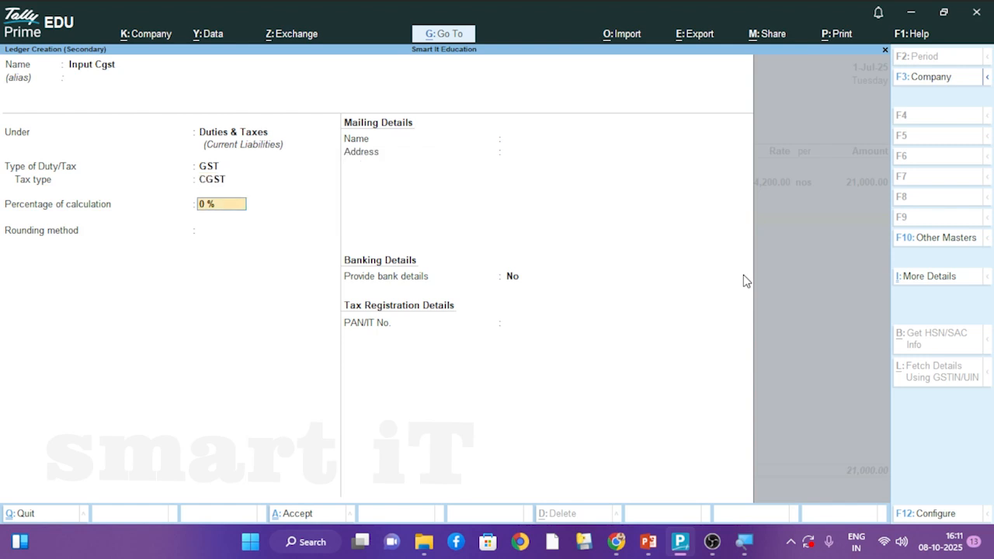
Step: Set the ledger's percentage of calculation to 14% without rounding or bank details, save it, and add it to the voucher without a description
text(14)
key(Return)
key(Return)
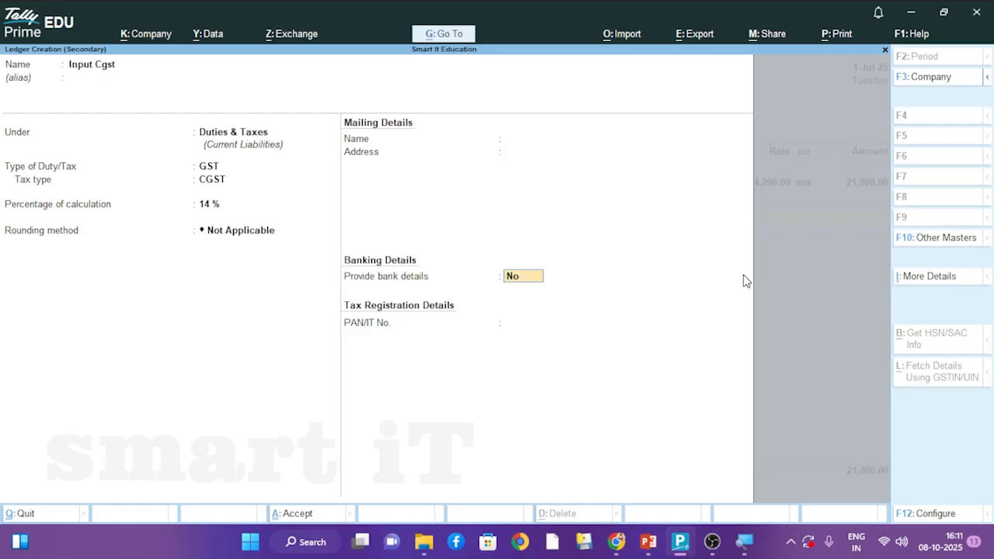
key(Return)
key(Return)
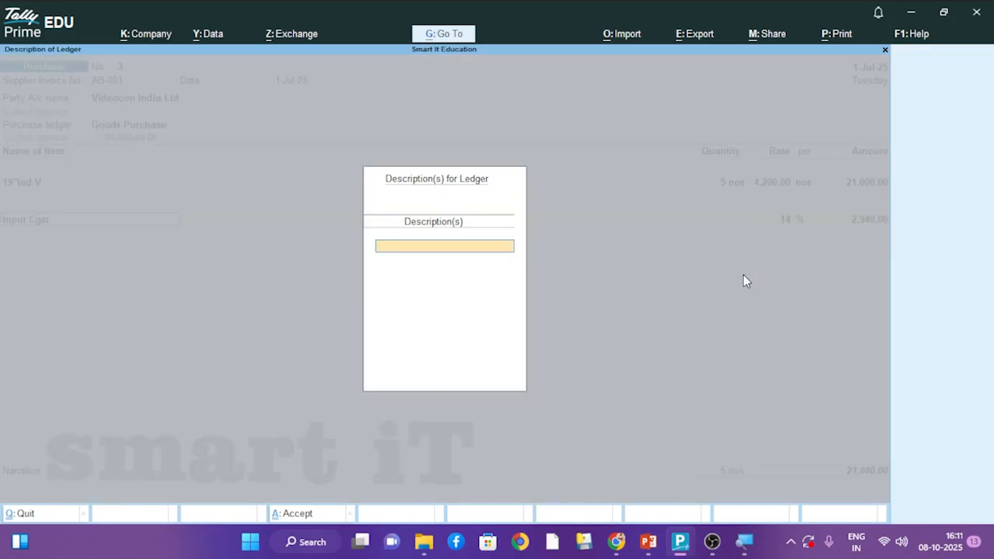
key(Return)
key(Return)
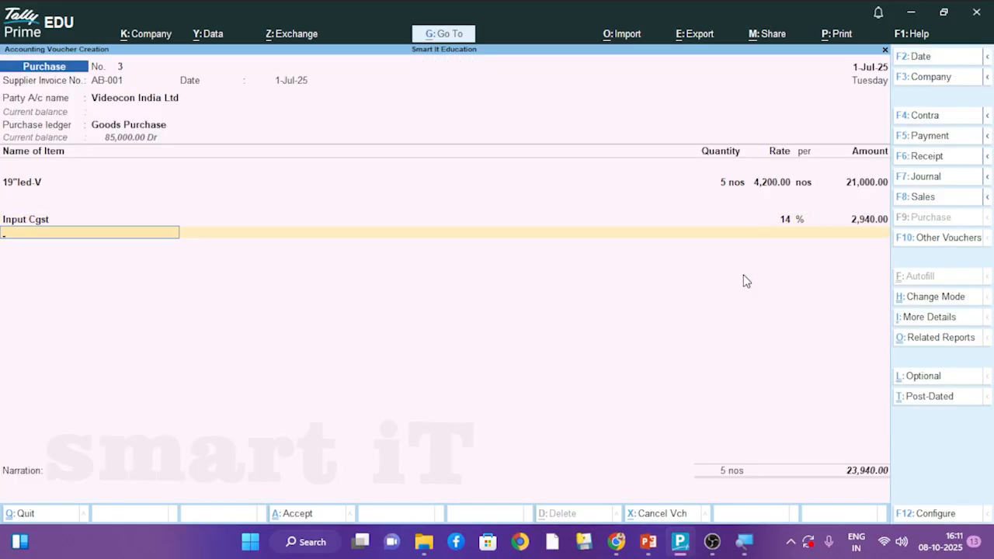
Step: Start another ledger from the voucher, name it Input Sgst without an alias, and keep it under Duties & Taxes
key(alt+c)
text(I)
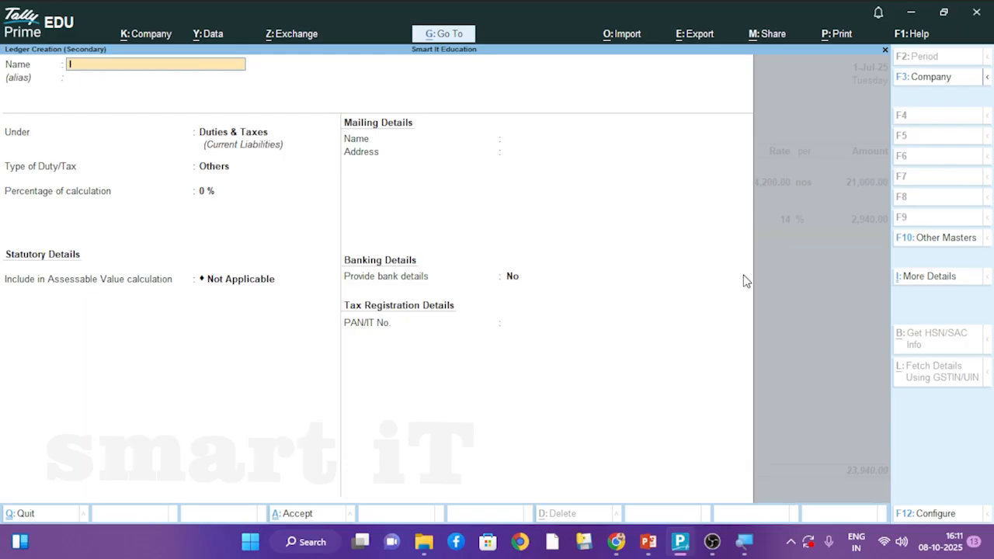
text(nput Sgst)
key(Return)
key(Return)
key(Return)
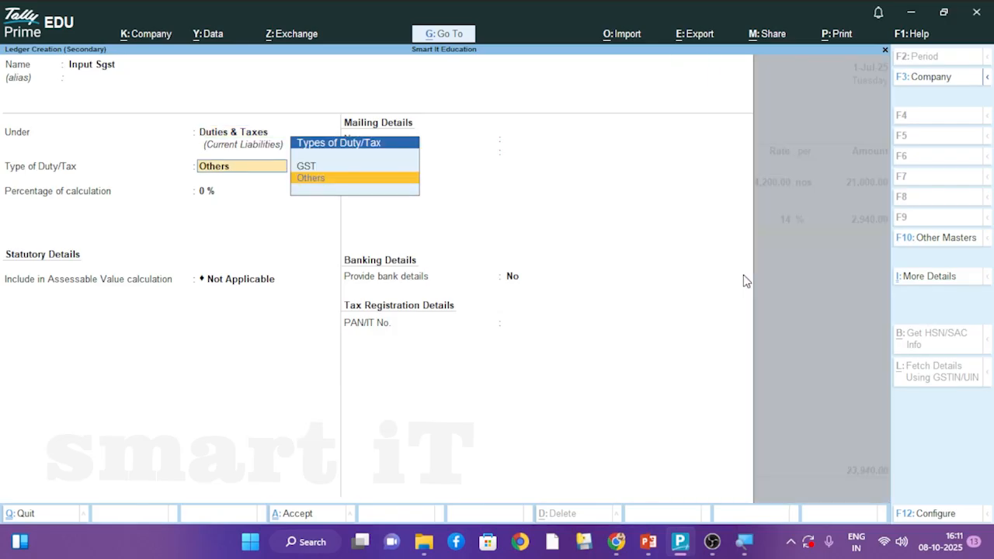
Step: Set Input Sgst to GST duty, SGST/UTGST tax type and 14% calculation, then save the ledger into the voucher
key(Up)
key(Return)
key(Down)
key(Down)
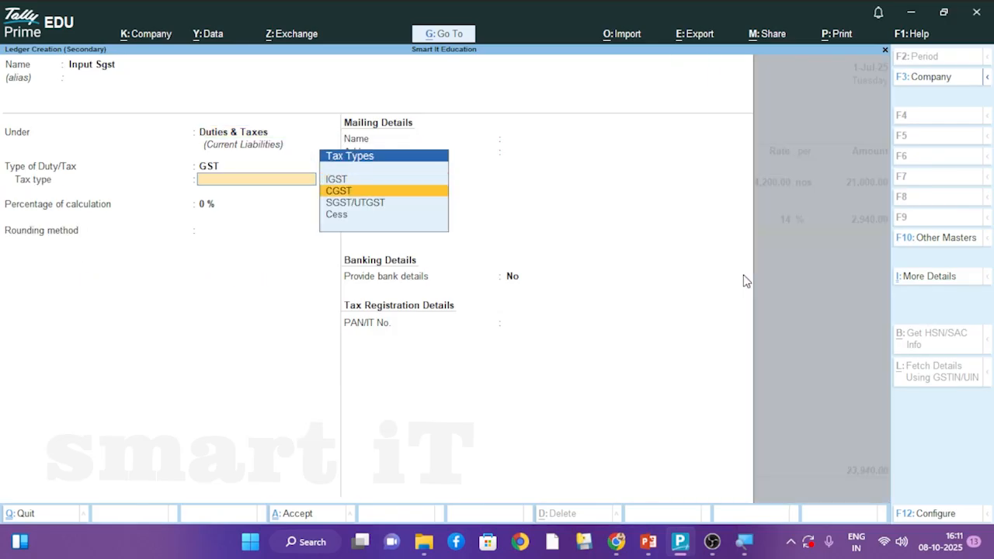
key(Return)
text(14)
key(Return)
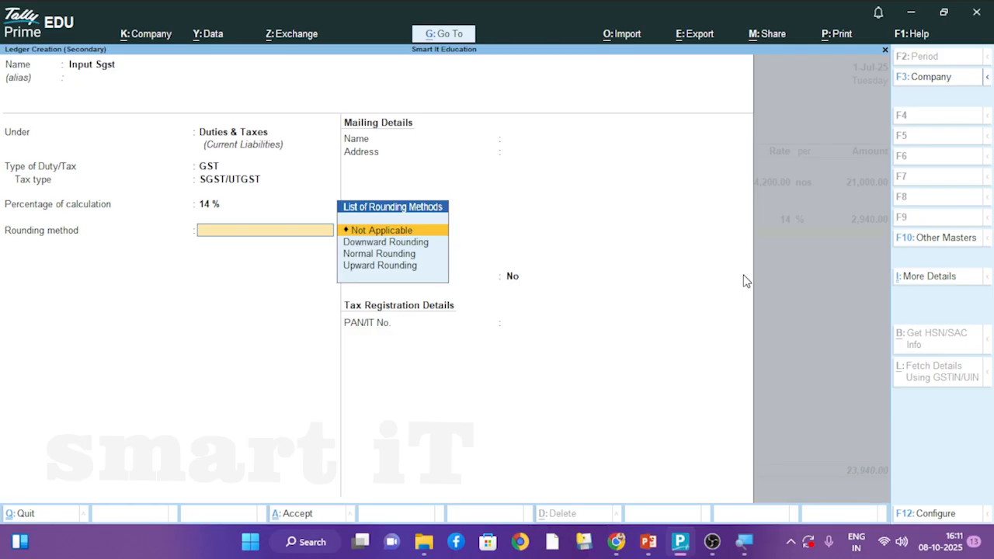
key(ctrl+a)
key(Return)
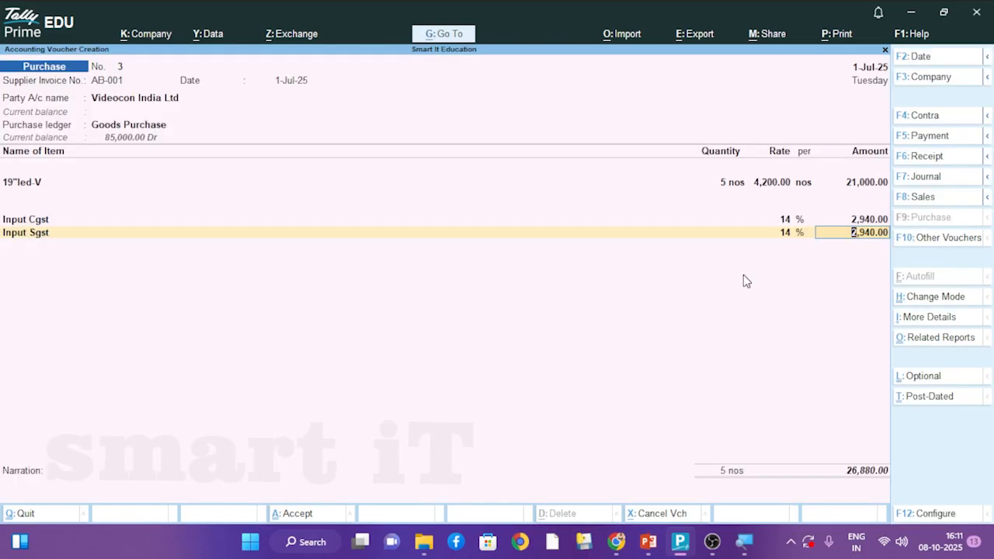
Step: Accept the tax amounts, enter the narration "being goods purchase from videocon india ltd" and save the purchase voucher
key(Return)
key(Return)
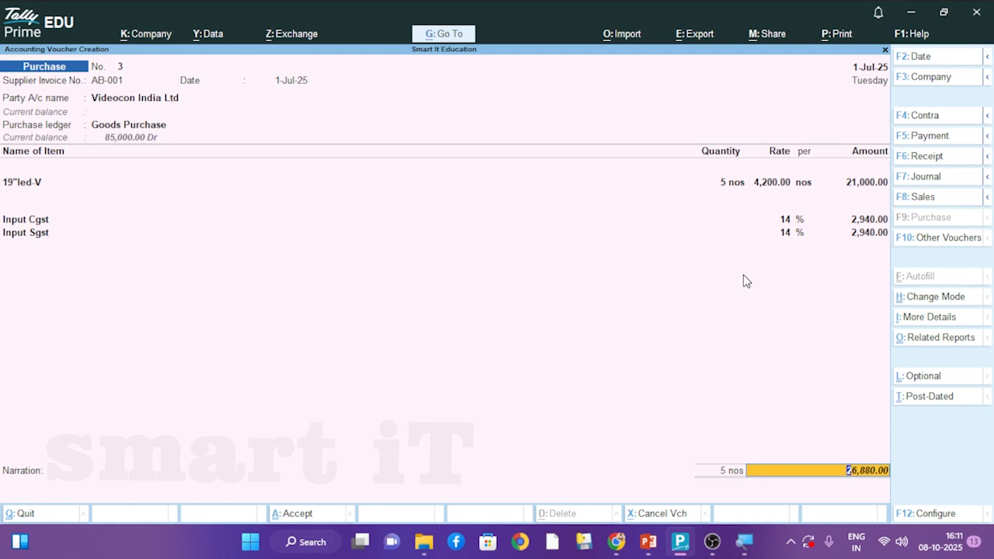
key(Return)
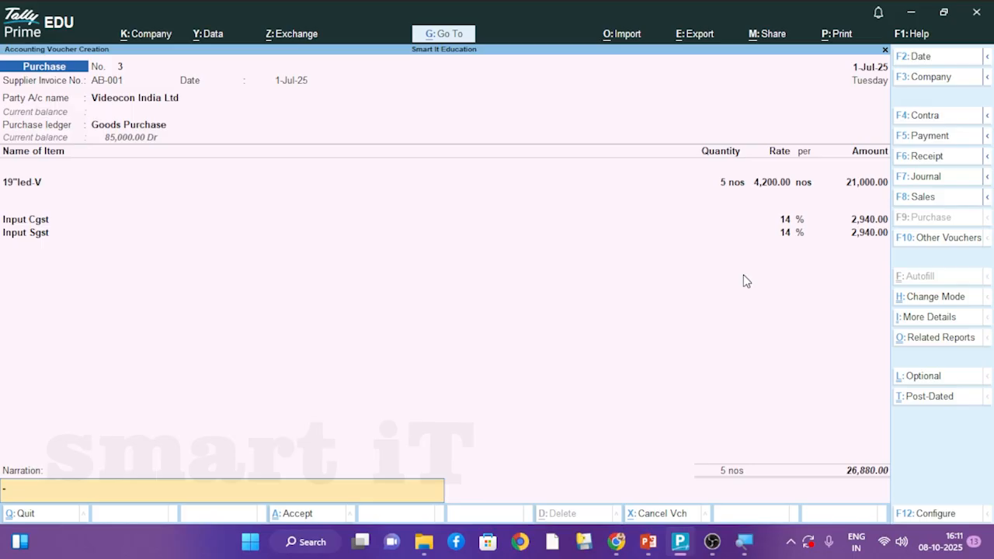
text(being goods purchase from)
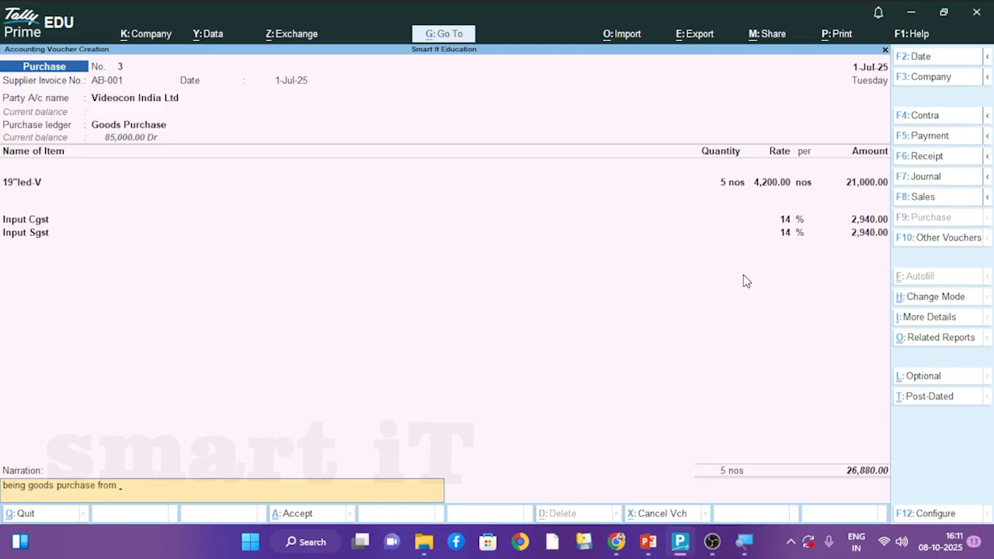
text( videocon india l)
key(Return)
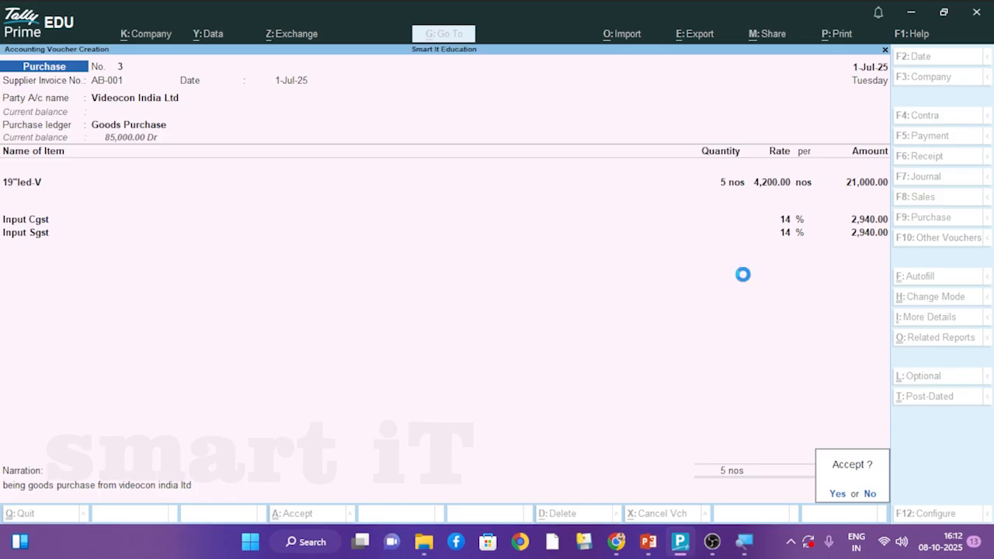
key(Return)
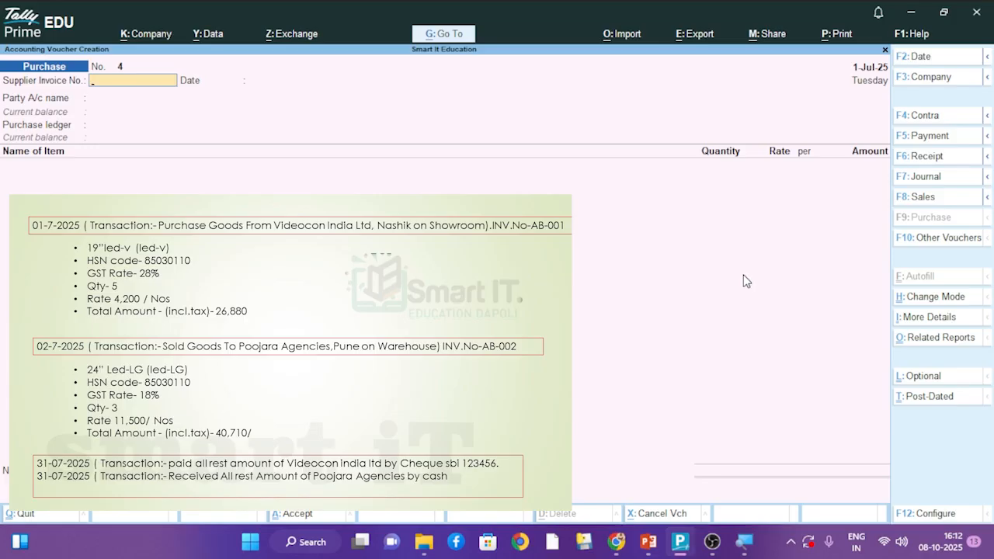
Step: Start a sales voucher with reference number AB-002 and set its date to 2-Jul-25
key(F8)
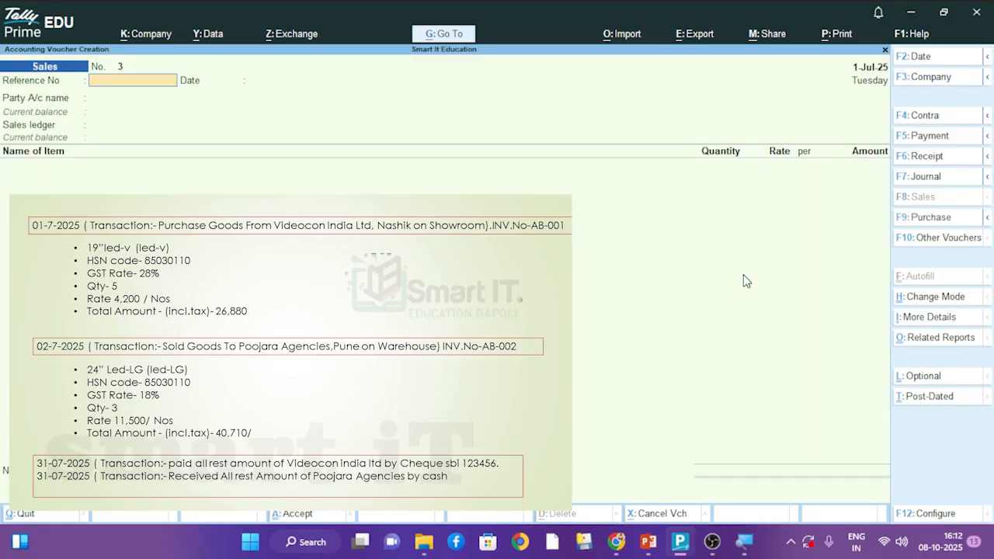
text(AB-002)
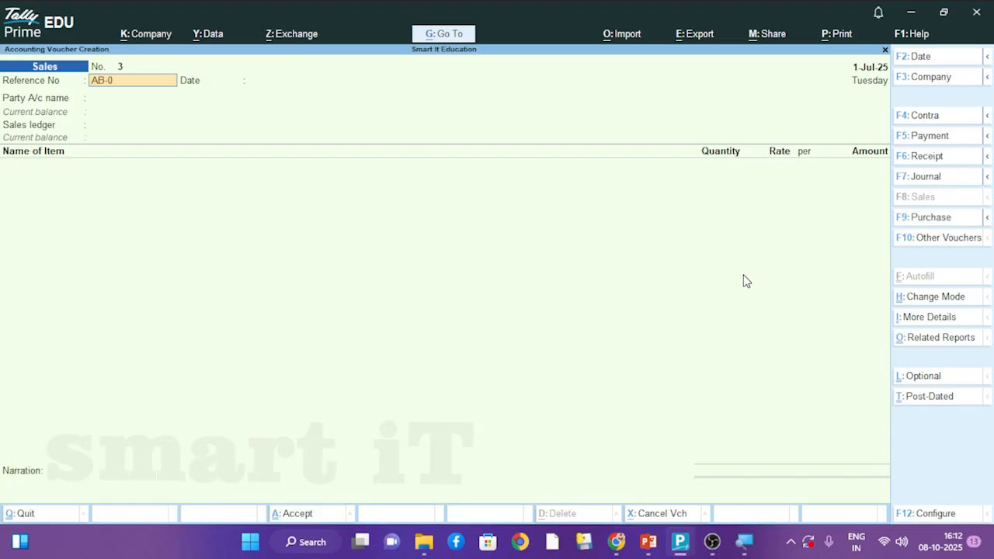
key(Return)
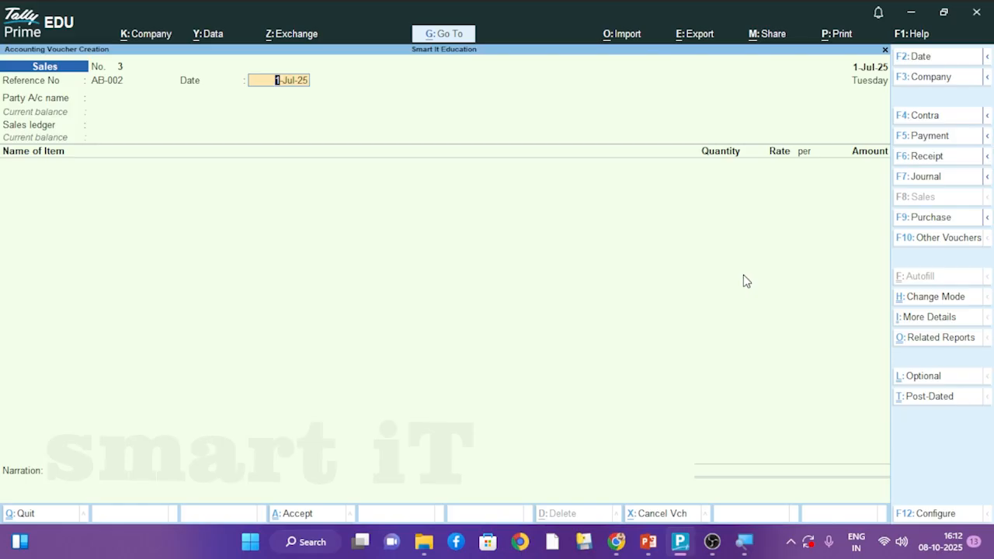
key(F2)
key(Return)
key(BackSpace)
text(2-7-25)
key(Return)
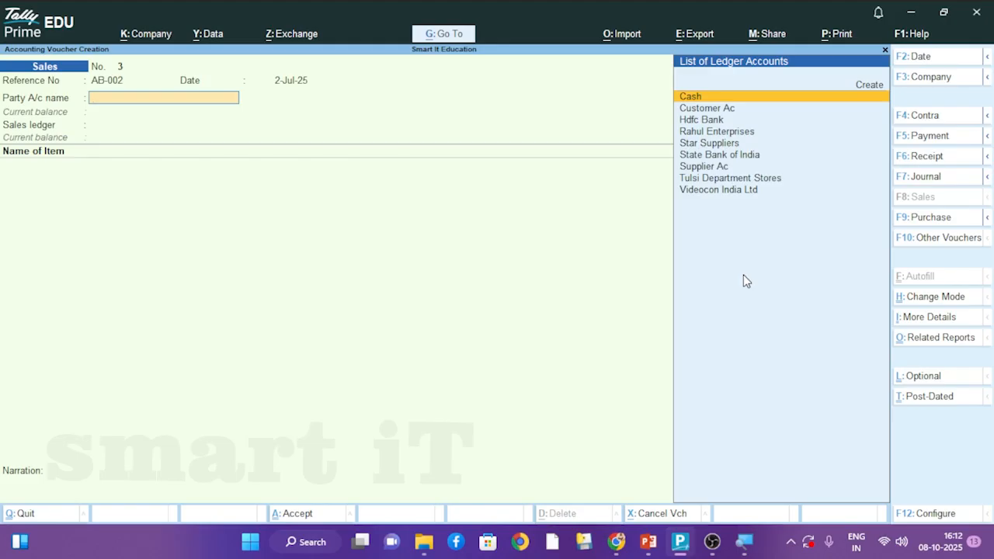
Step: Start a party ledger named Poojara Agencies from the voucher, under Sundry Debtors, keeping the default bill-by-bill settings and mailing name
key(alt+c)
text(P)
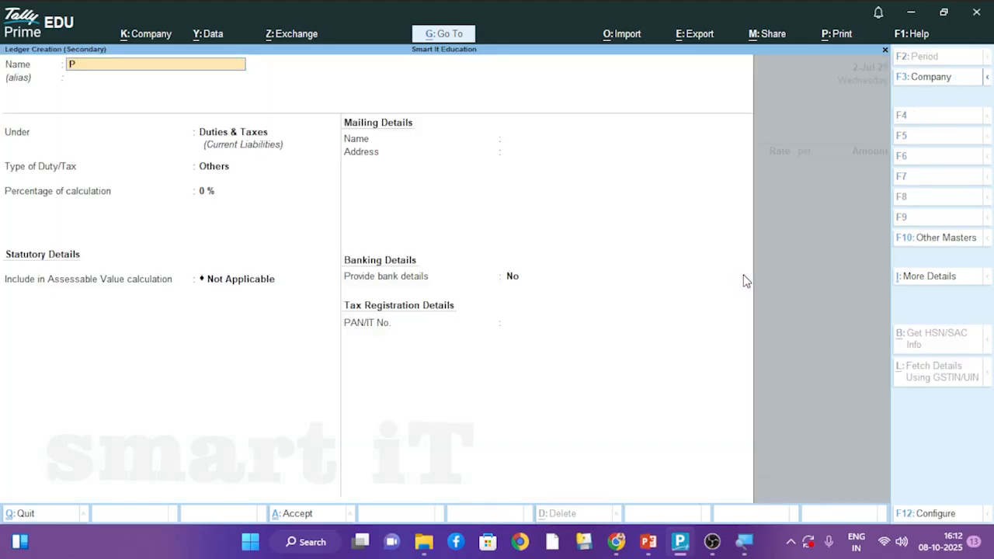
text(oojara Agencies)
key(Return)
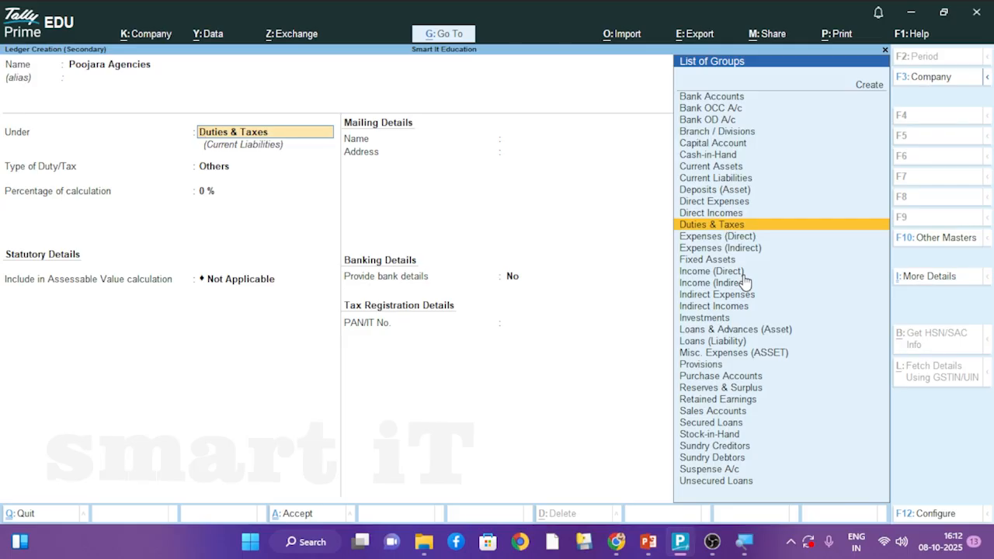
text(Sund)
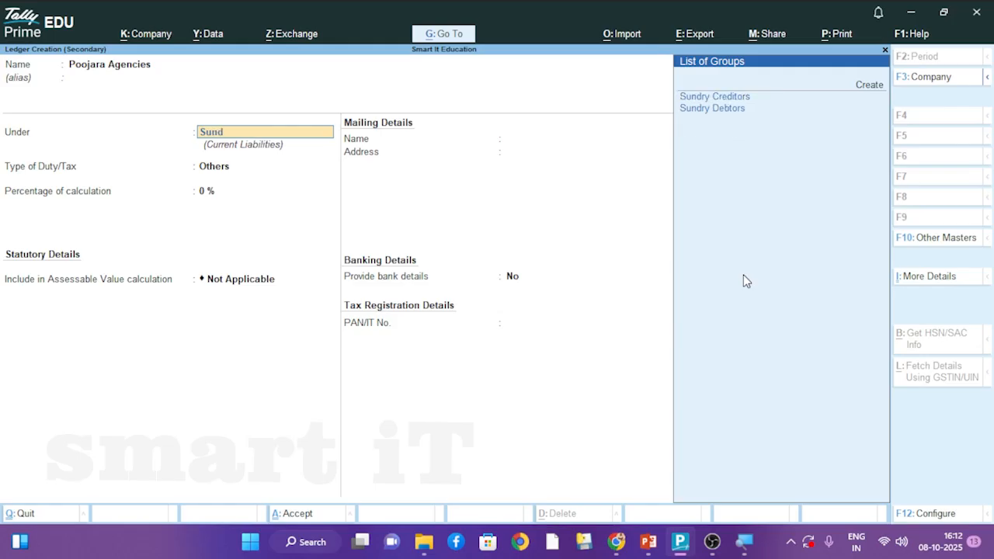
key(Down)
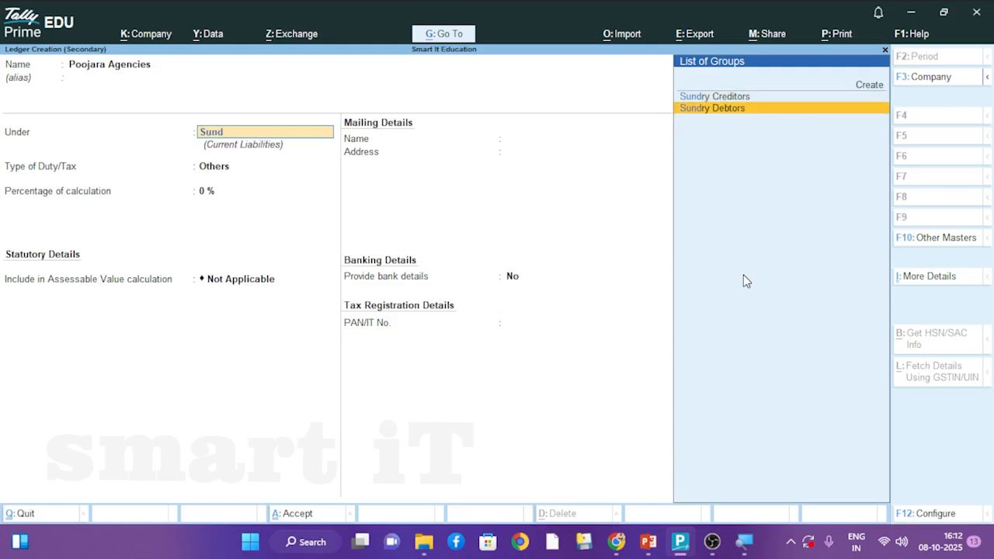
key(Return)
key(Return)
key(Return)
key(Return)
key(Return)
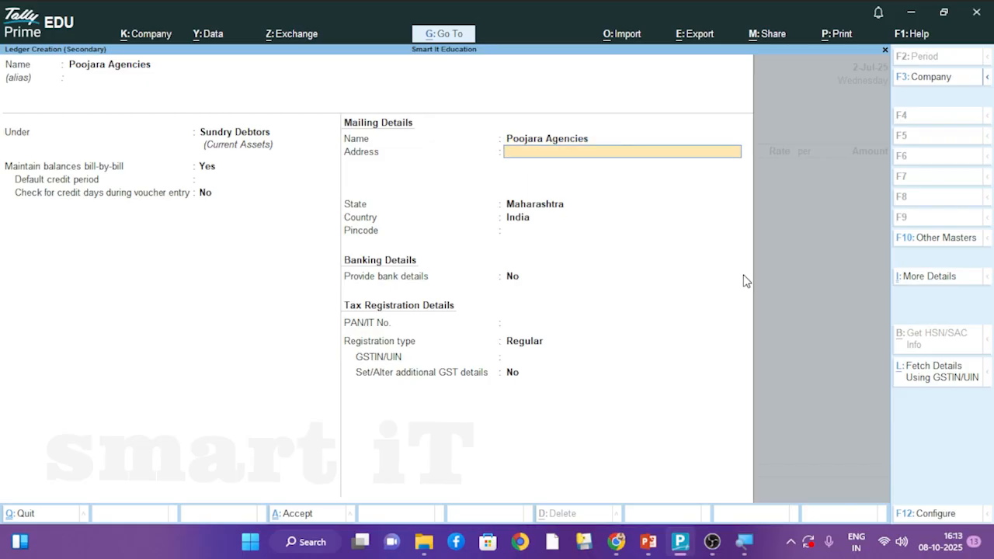
Step: Set the ledger's address to Pune, keep Maharashtra and the Regular registration type, and save the ledger into the voucher
text(Pune)
key(Return)
key(Return)
key(Return)
key(Return)
key(Return)
key(Return)
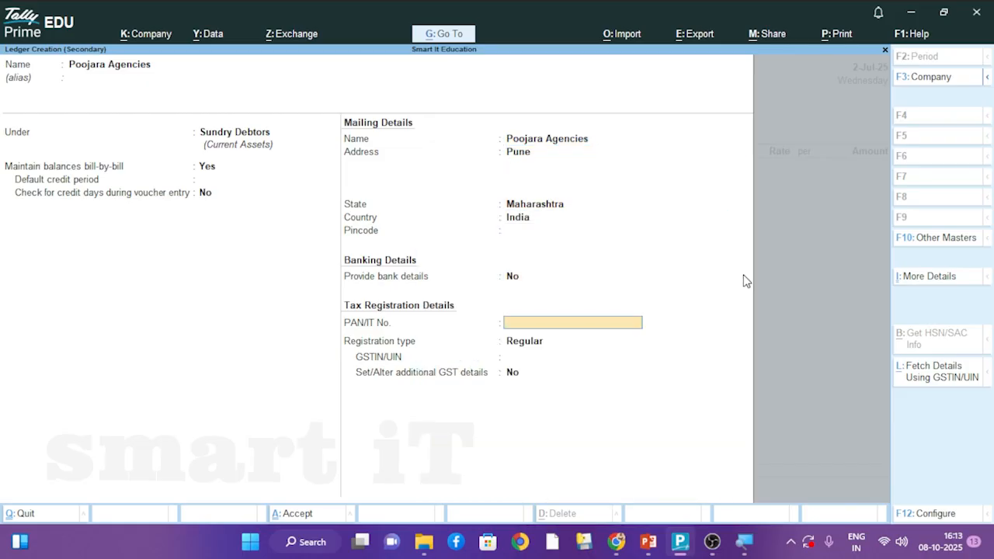
key(Return)
key(Return)
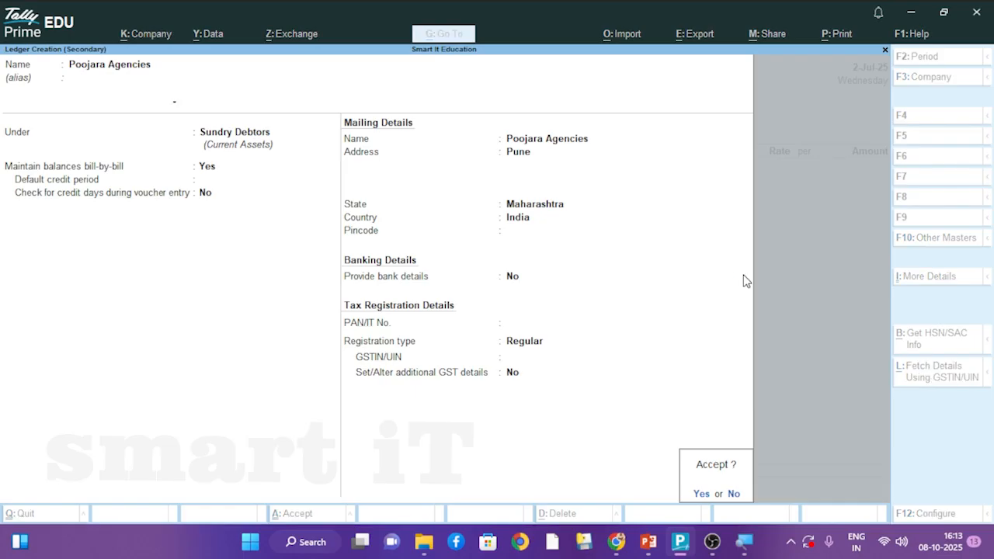
key(Return)
Step: Enter delivery note number 123 dated 2-Jul-25 in the dispatch details
key(Return)
key(Return)
key(BackSpace)
key(BackSpace)
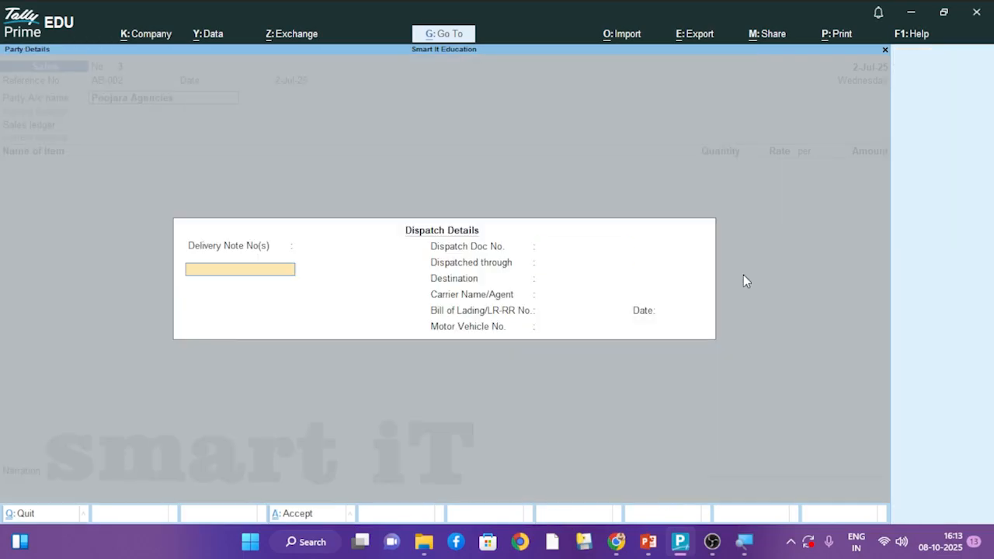
text(123)
key(Return)
key(Return)
key(Return)
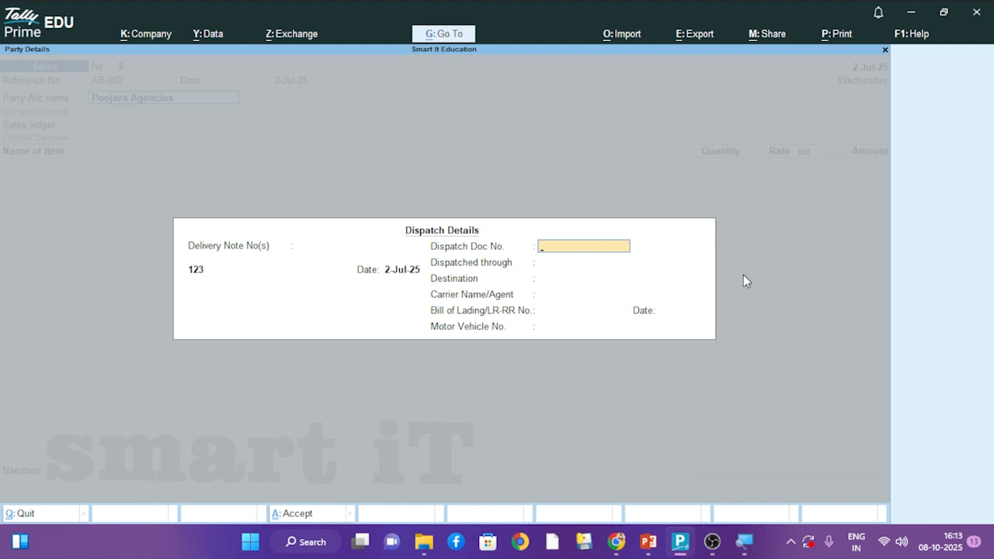
Step: Set the dispatch document number to Ab-002, dispatched through to Curier and the destination to Dapoli
text(1)
key(BackSpace)
text(Ab-002)
key(Return)
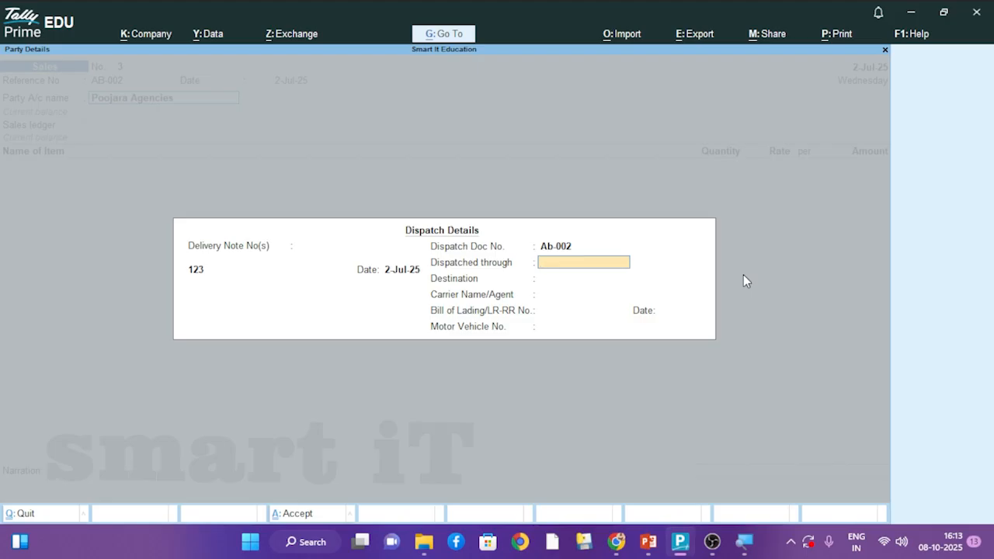
text(Curier)
key(Return)
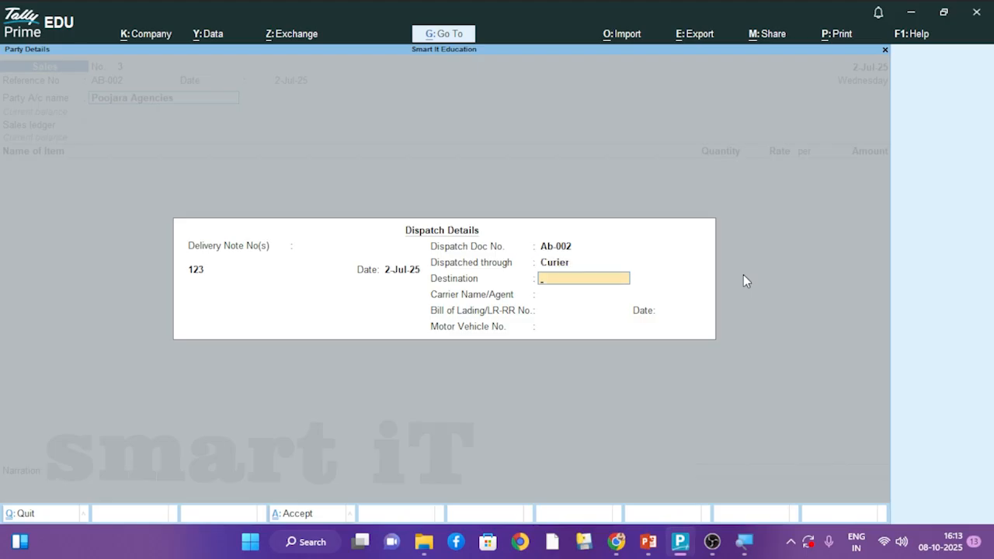
text(Dapoli)
key(Return)
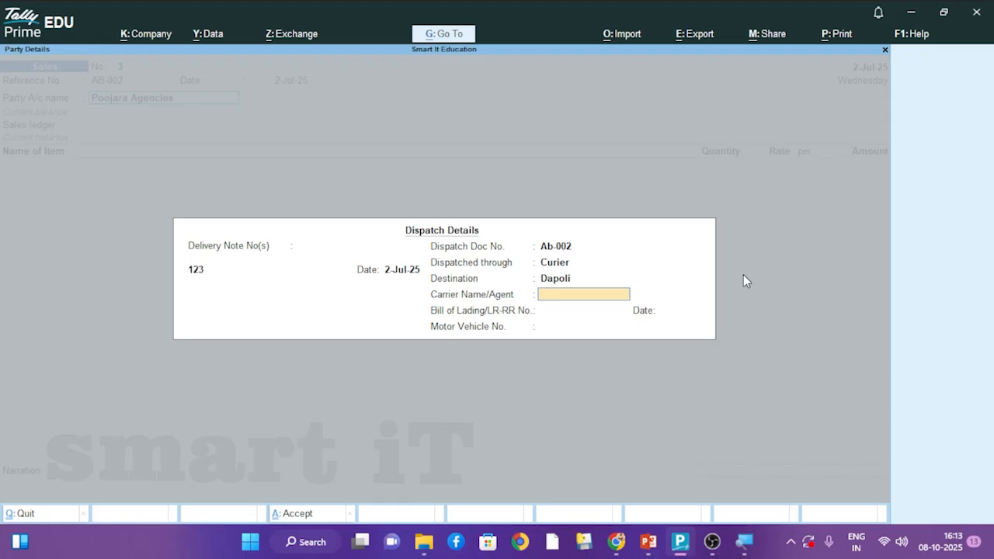
Step: Enter Poojara Agencies as the carrier and 12365 as the bill of lading number, leaving the motor vehicle number blank
text(Poojara a)
text(ncies)
key(Return)
text(12365)
key(Return)
key(Return)
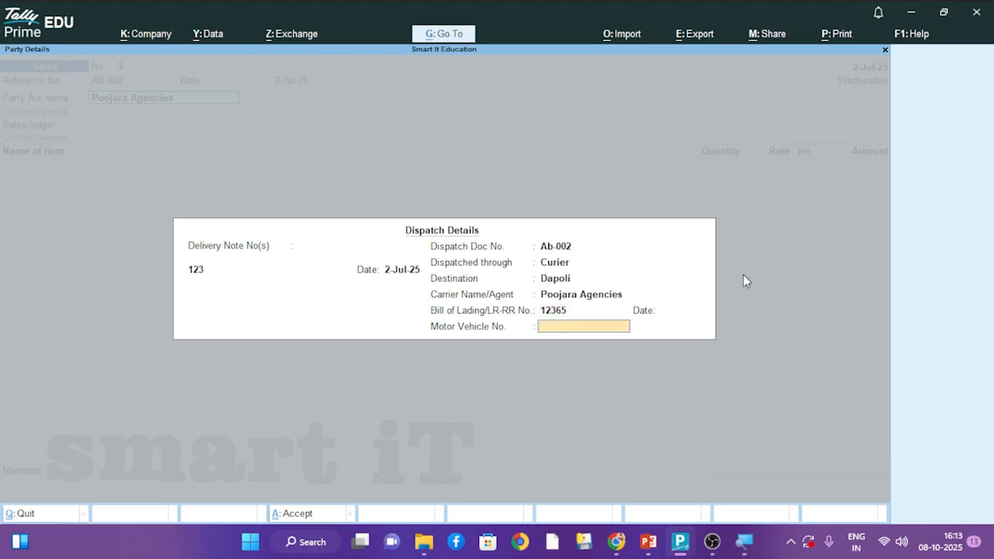
key(Return)
Step: Accept the default party details for Poojara Agencies and choose Sold Goods as the sales ledger
key(Return)
key(Return)
key(Return)
key(Return)
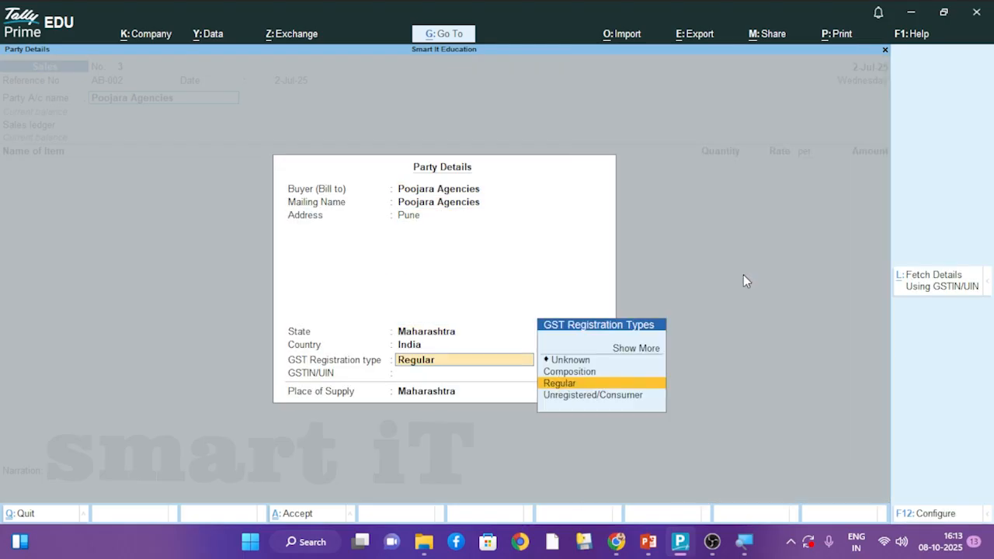
key(Return)
key(Return)
key(Return)
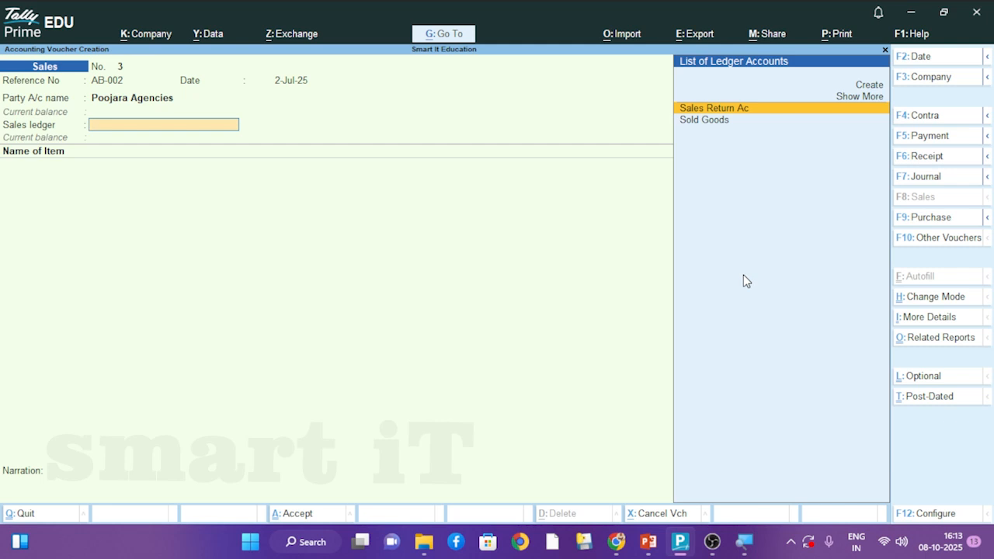
key(Down)
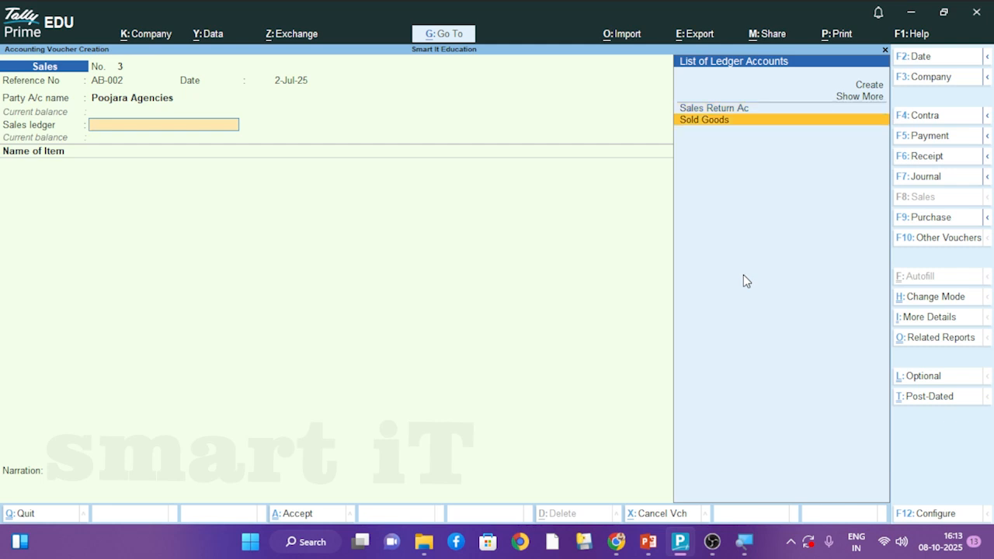
key(Return)
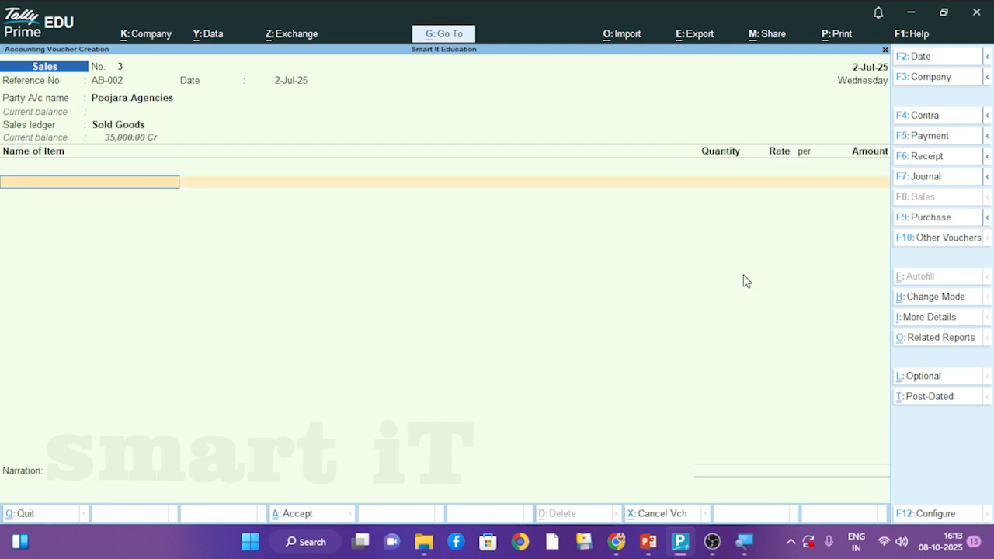
Step: Start a stock item named 24"led-Lg from the voucher and place it under a new stock group named Lg
key(alt+c)
text(24)
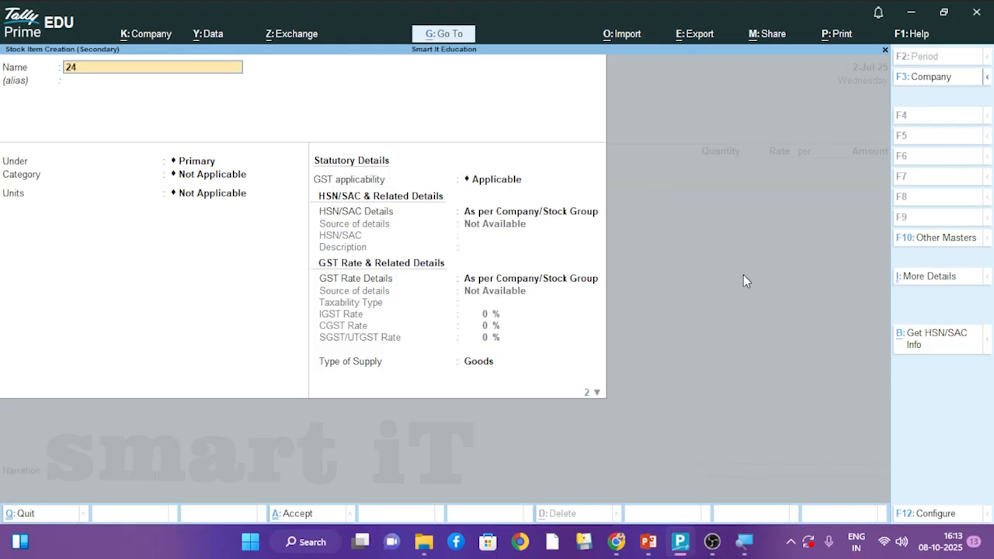
text("led-Lg)
key(Return)
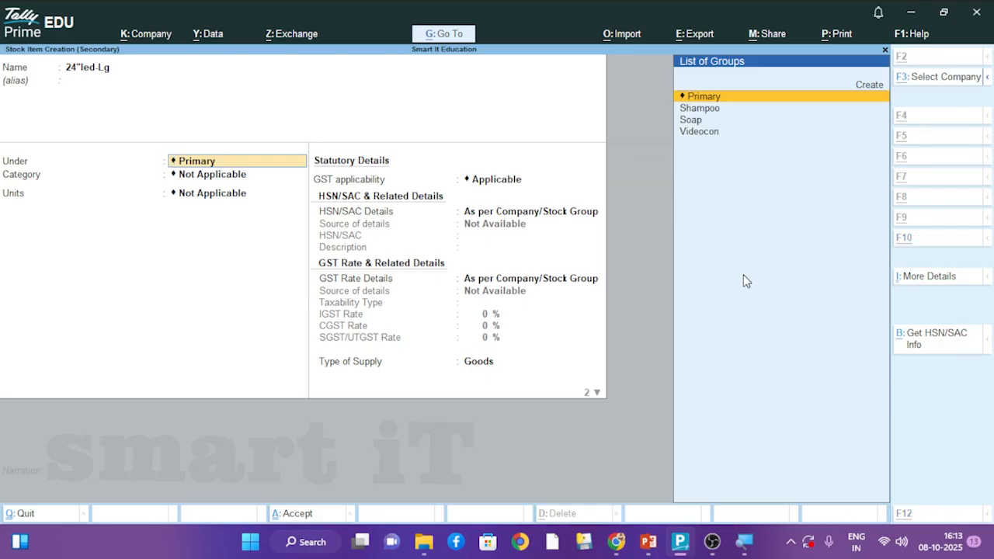
key(alt+c)
text(Lg)
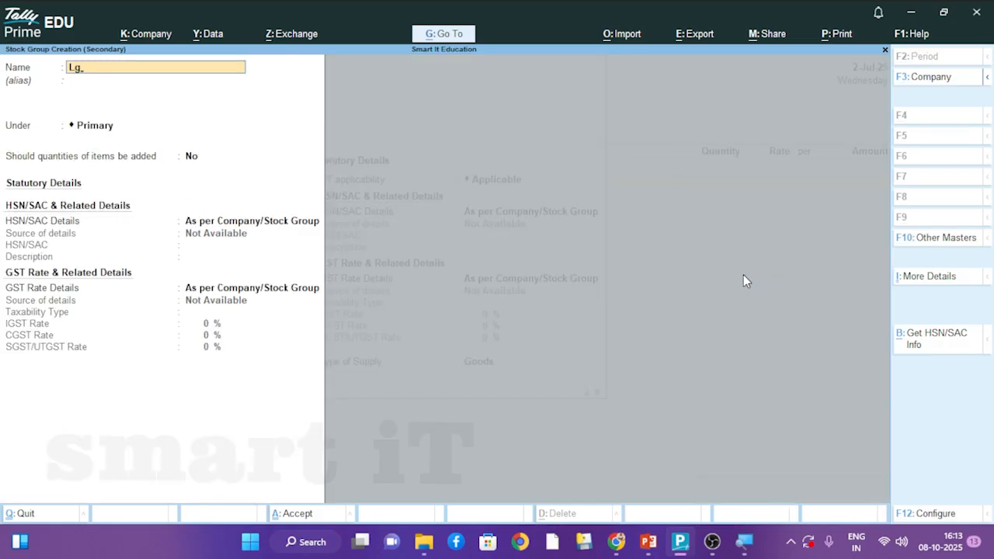
key(ctrl+a)
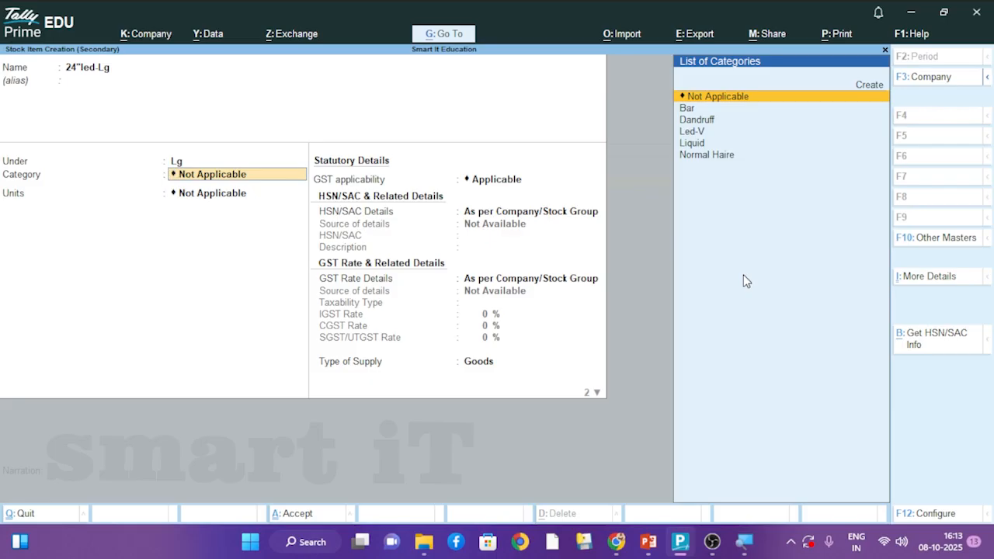
Step: Create a stock category named Led-Lg for the item and set its unit to nos, keeping GST applicable
key(alt+c)
text(Led-Lg)
key(Return)
key(ctrl+a)
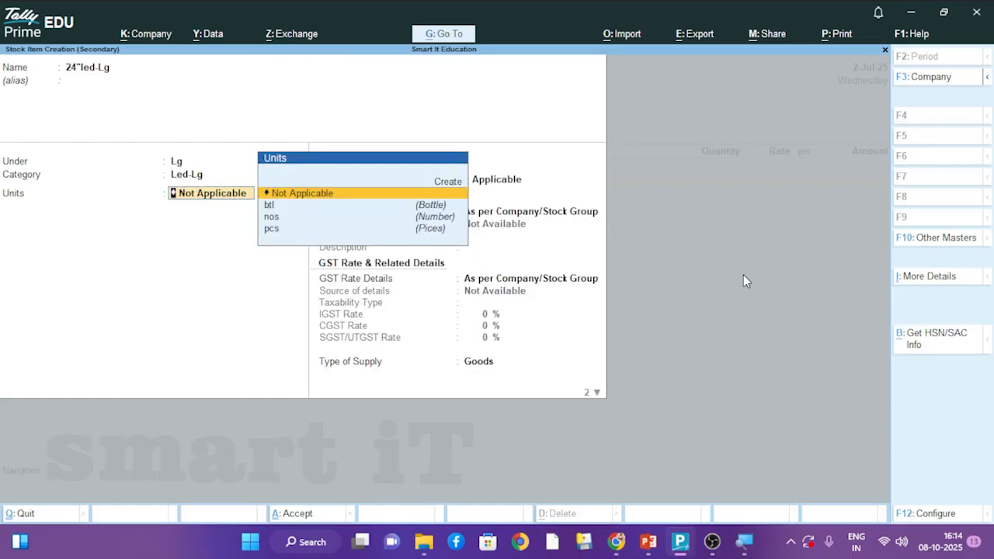
key(Down)
key(Down)
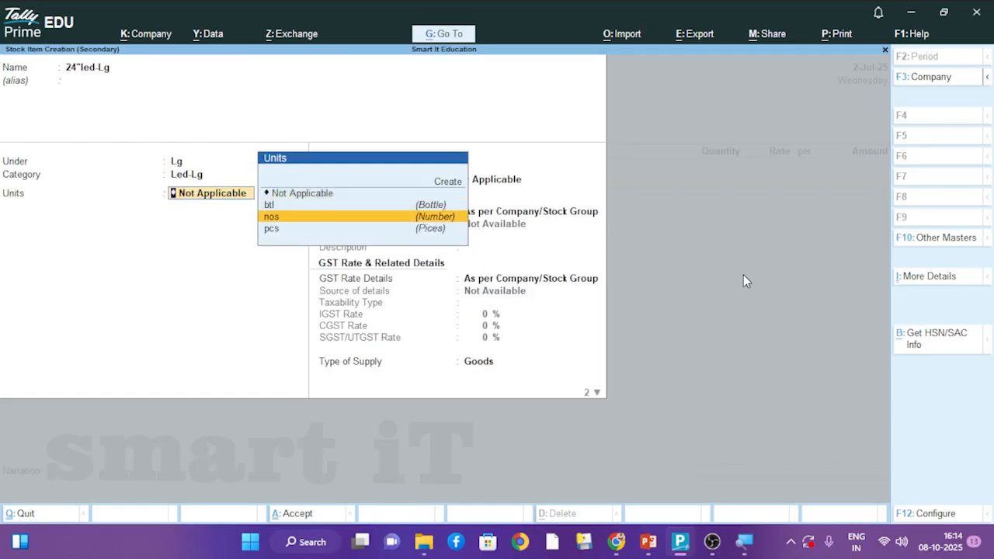
key(Return)
key(Return)
key(Return)
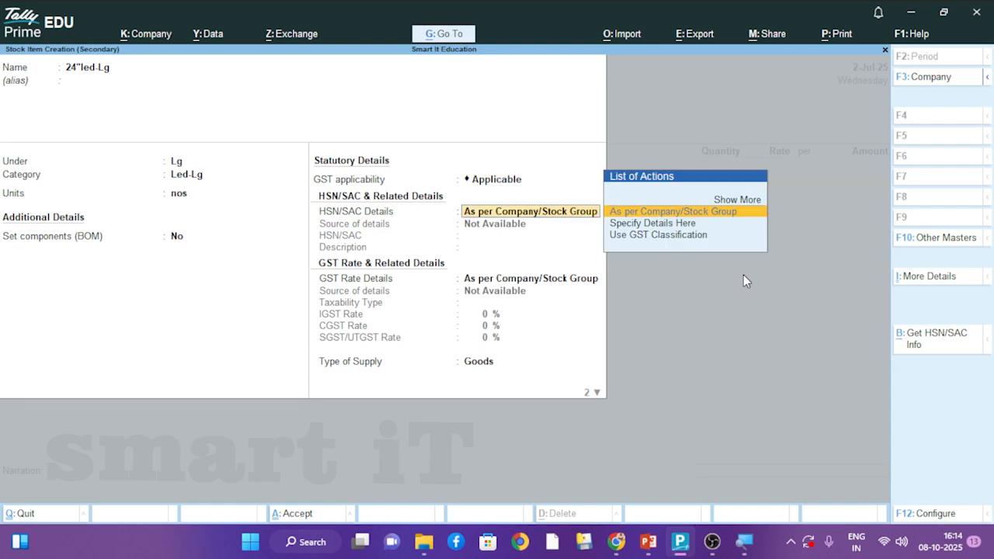
Step: Specify the HSN/SAC details directly on the 24"led-Lg stock item with code 850301101, leaving the description blank
key(Down)
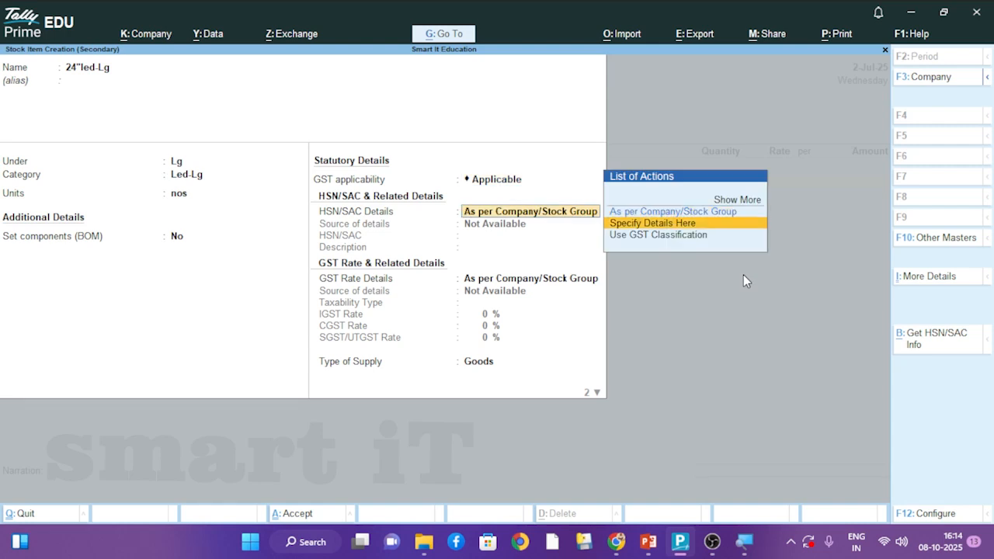
key(Return)
text(850)
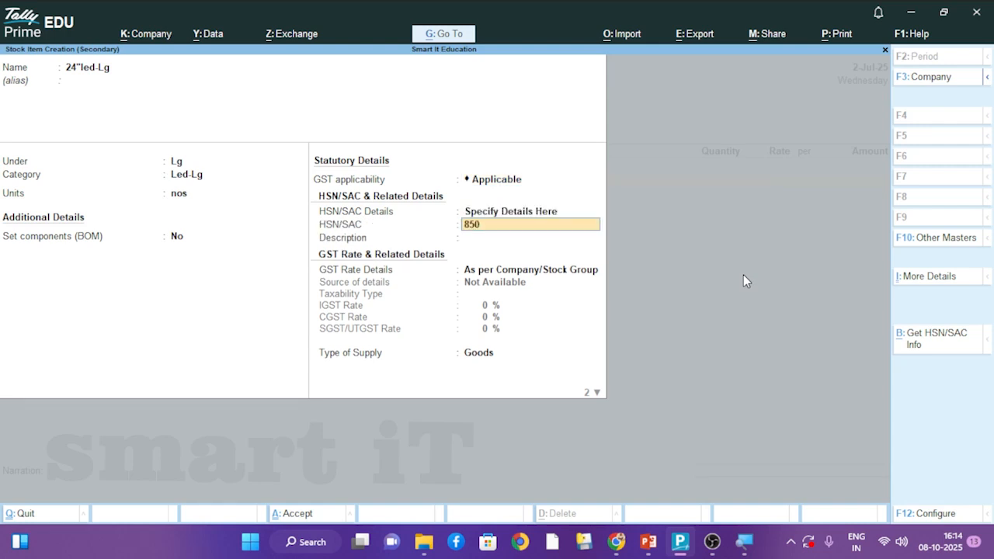
text(301101)
key(Return)
key(Return)
key(Return)
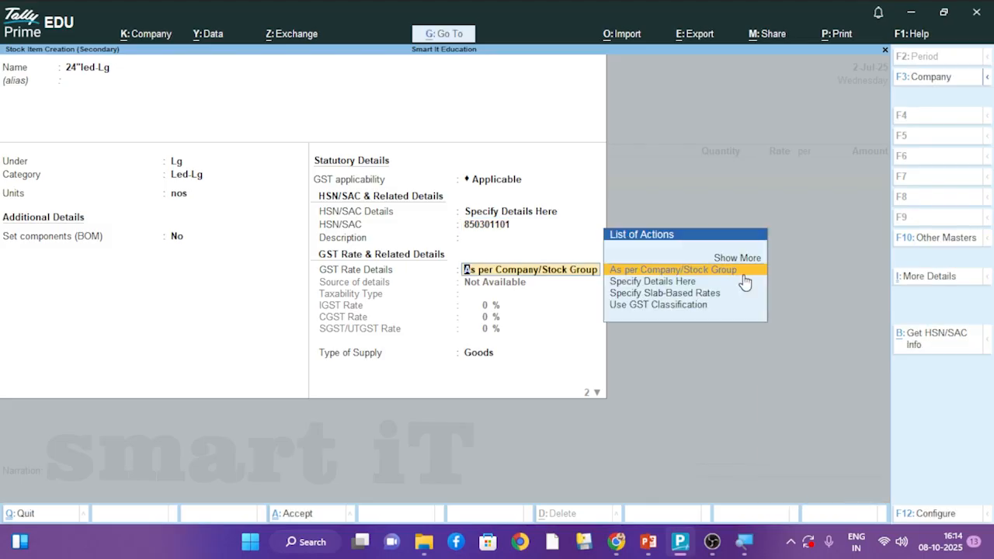
Step: Specify the item's GST rate as Taxable at 18% IGST with Goods as the supply type, and save the stock item
click(743, 281)
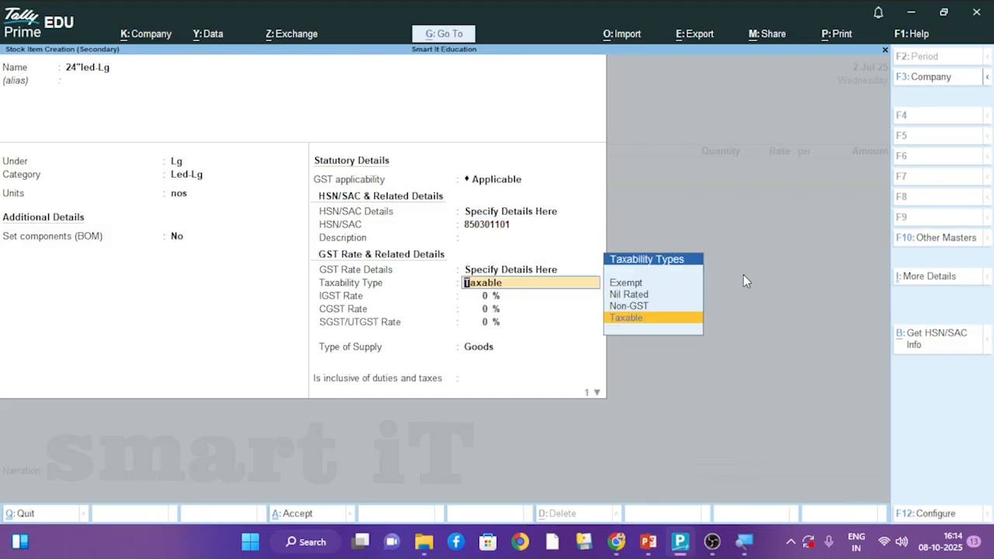
key(Return)
text(18)
key(Return)
key(Return)
key(Return)
key(Return)
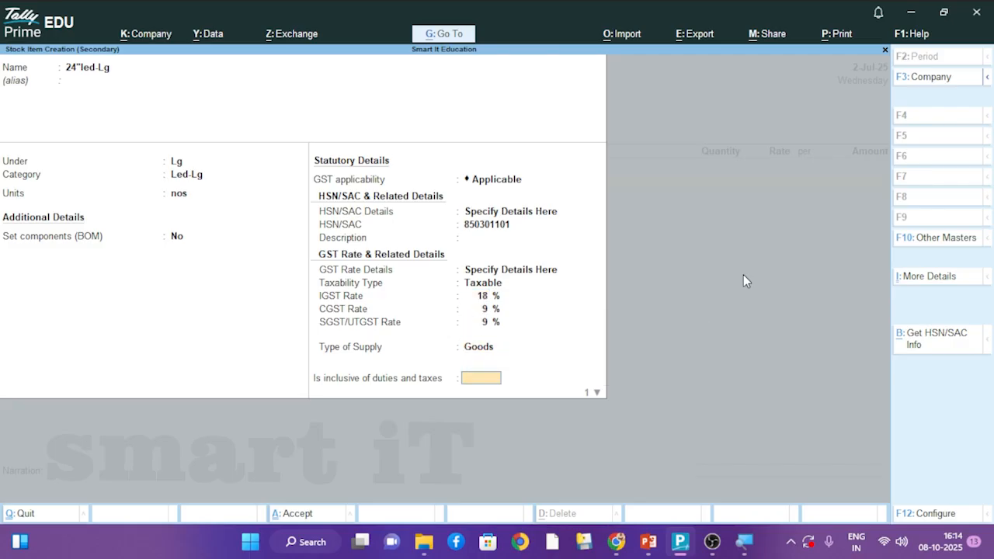
key(Return)
key(Return)
key(Return)
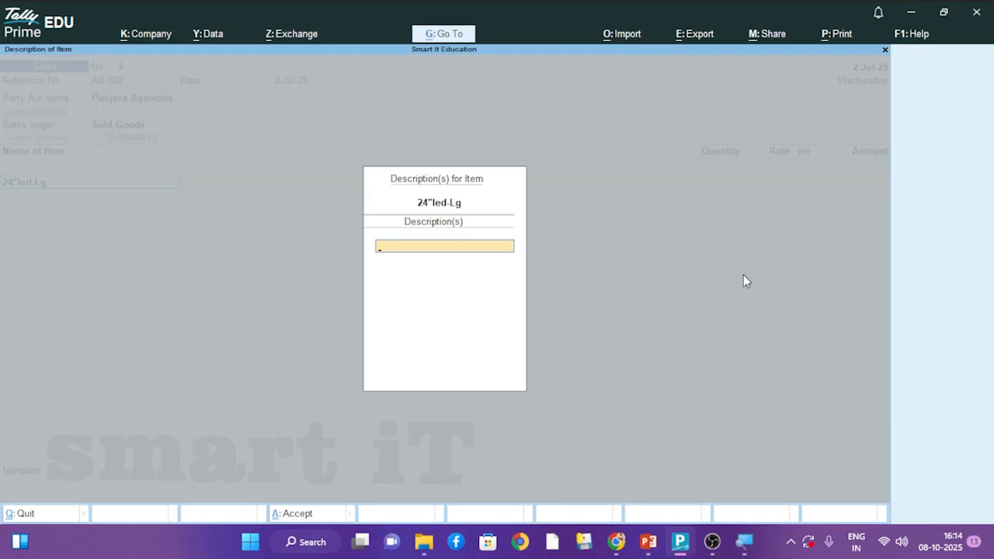
Step: Skip the item description and allocate 3 nos of 24"led-Lg from the Warehouse location
key(Return)
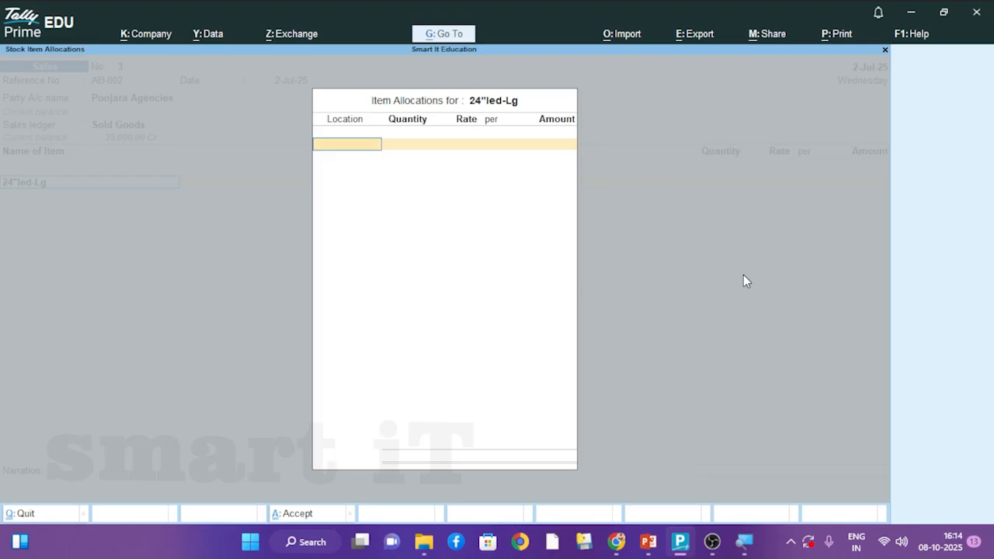
text(Ware)
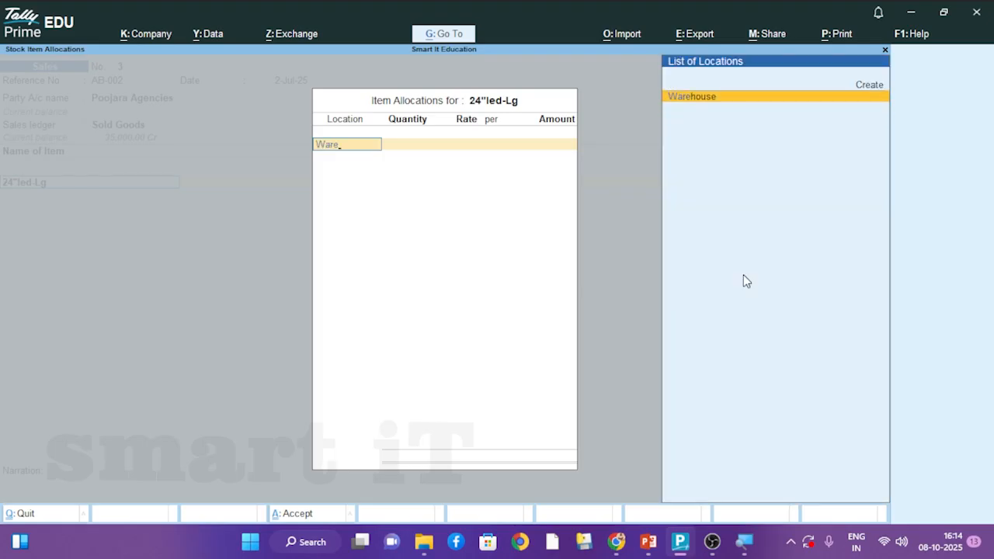
key(Return)
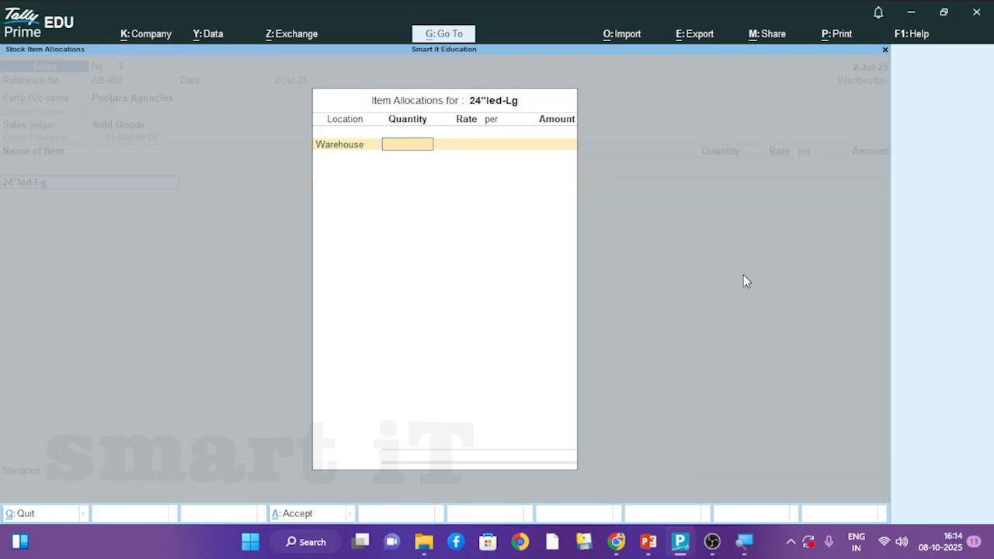
text(3)
key(Return)
key(Return)
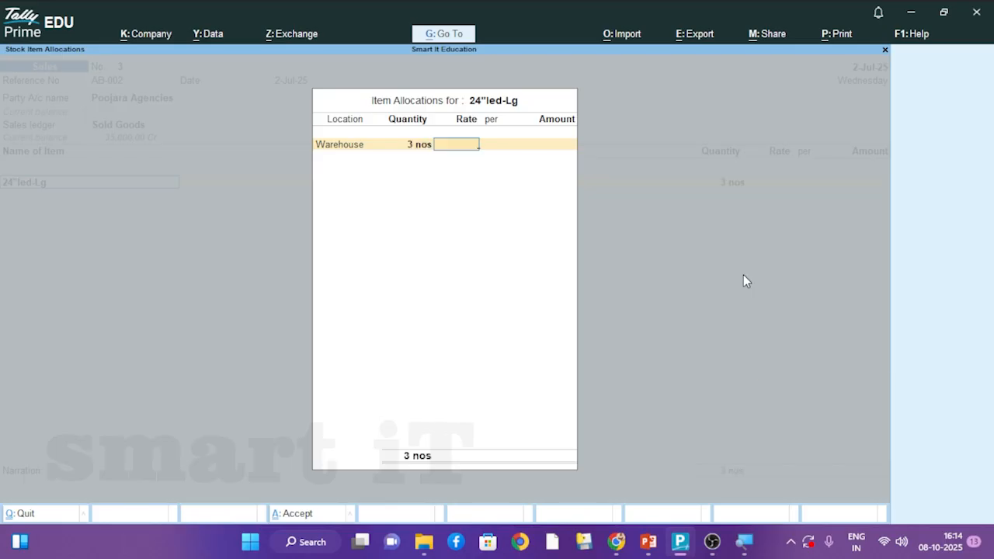
Step: Set the rate to 11,500 per nos and finish the allocation, keeping GST and HSN/SAC details as per masters
text(11500)
key(Return)
key(Return)
key(Return)
key(Return)
key(Return)
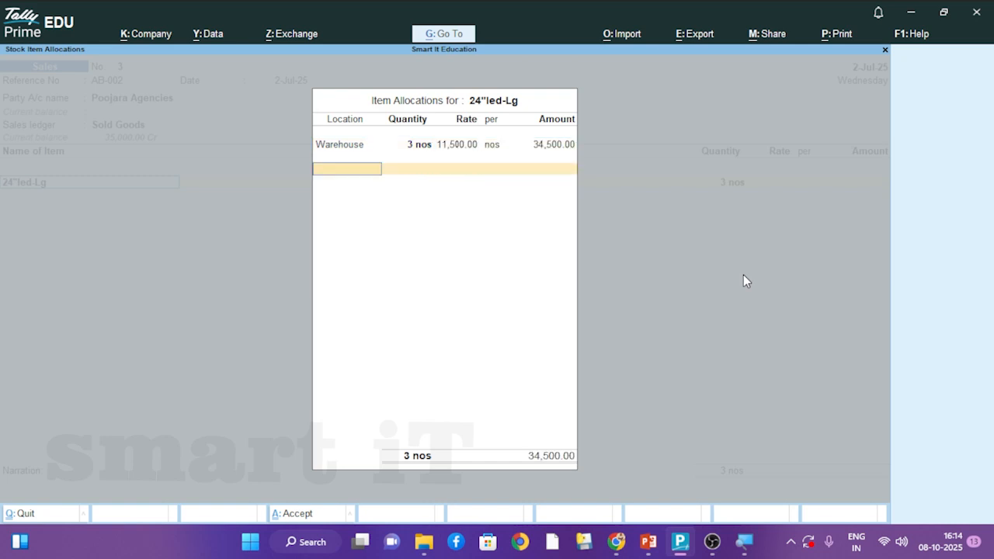
key(Return)
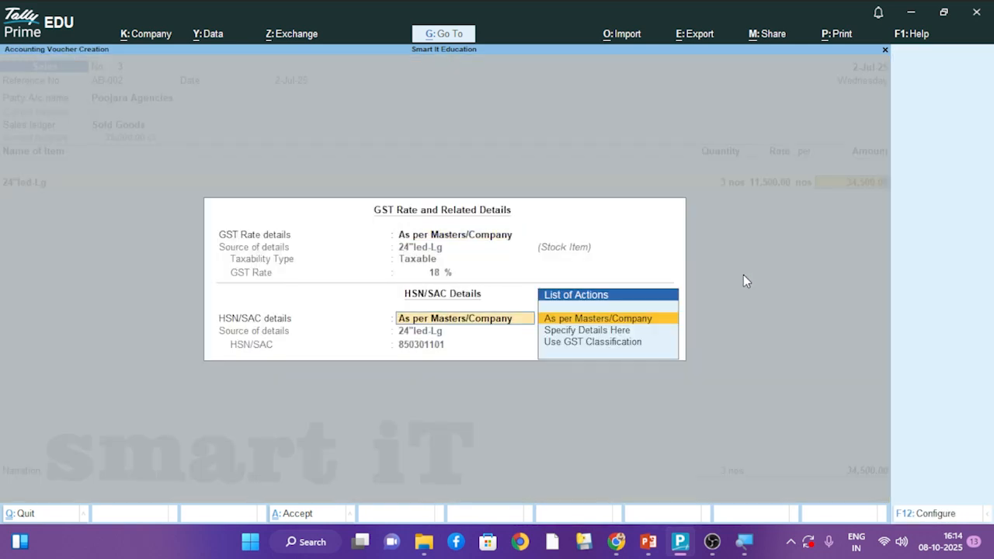
key(Return)
key(Return)
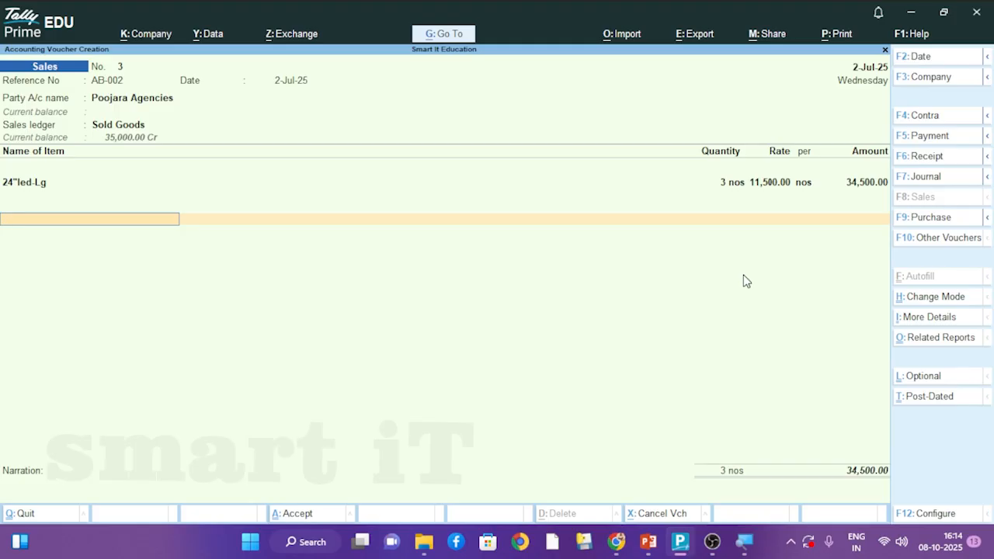
Step: Start a new ledger named Output Cgst from the sales voucher and place it under Duties & Taxes
key(alt+c)
text(Output cgst)
key(Return)
key(Return)
text(Du)
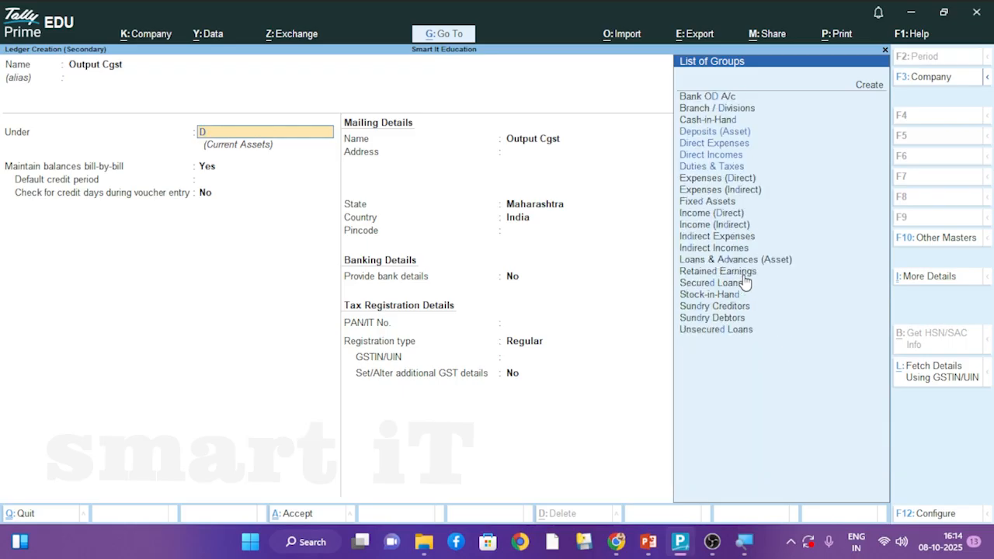
key(Return)
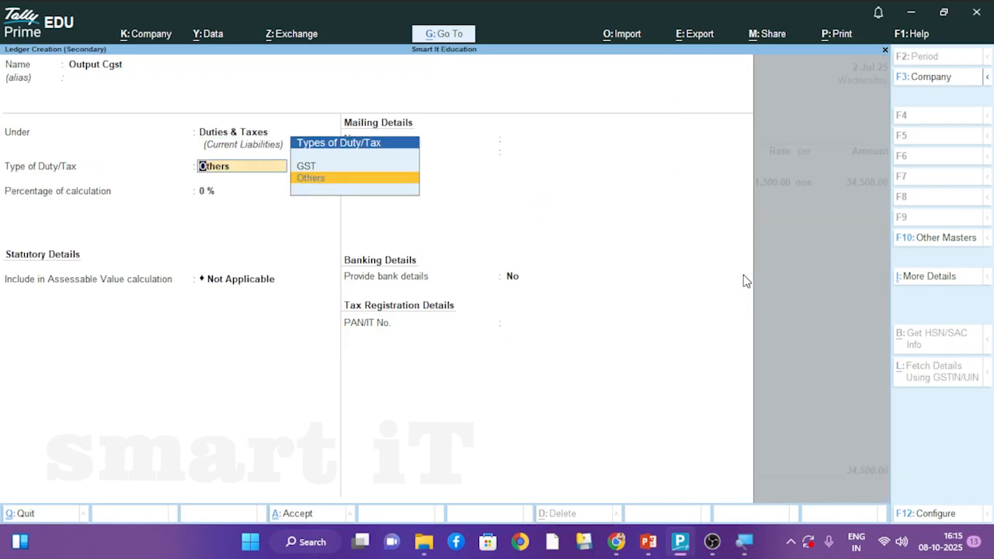
Step: Define Output Cgst as a GST ledger of type CGST at 9% without rounding, and add it to the voucher
key(Up)
key(Return)
key(Down)
key(Return)
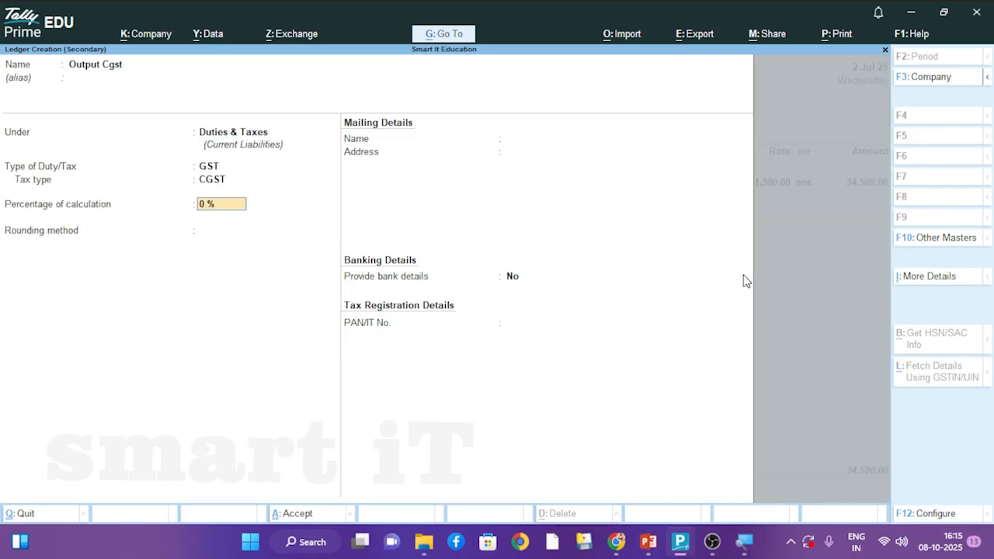
text(9)
key(Return)
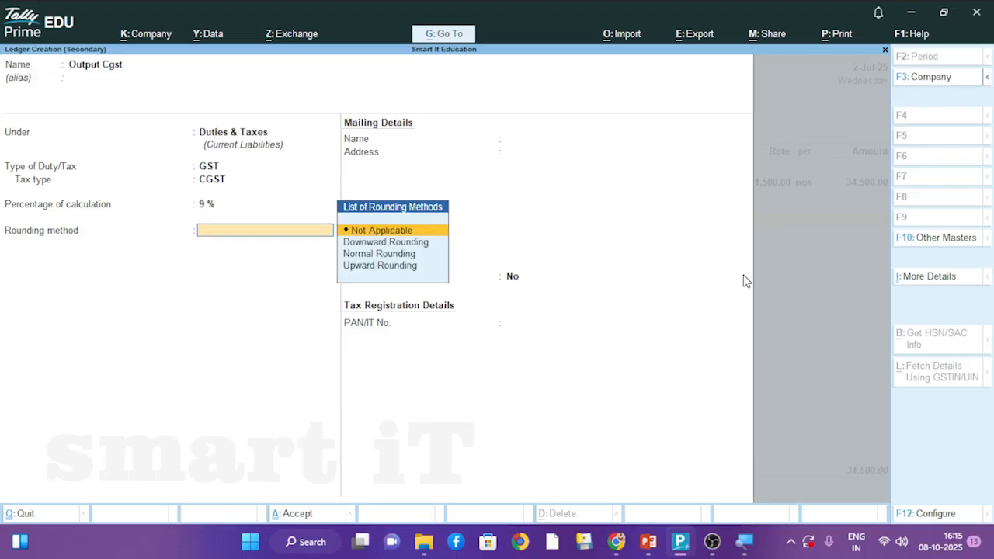
key(Return)
key(Return)
key(Return)
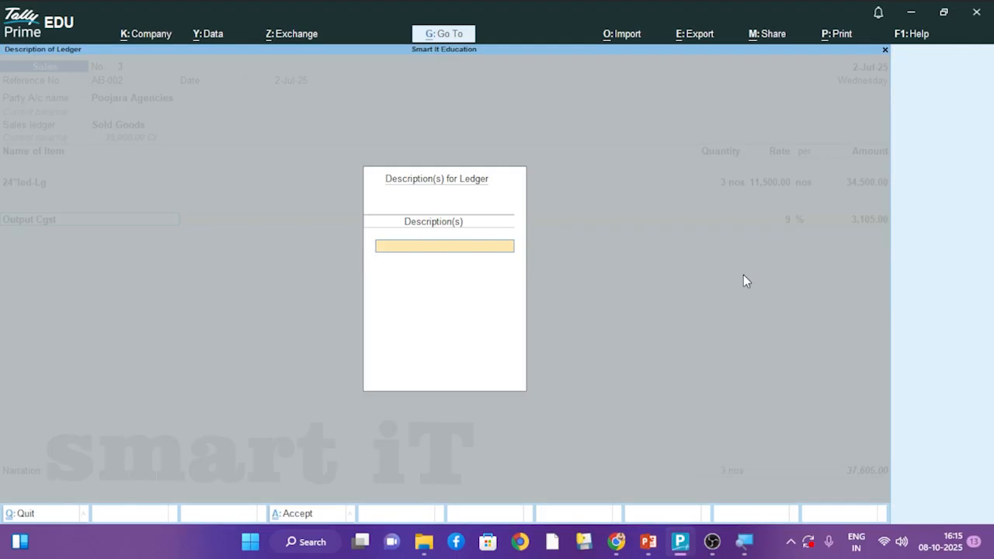
key(Return)
key(Return)
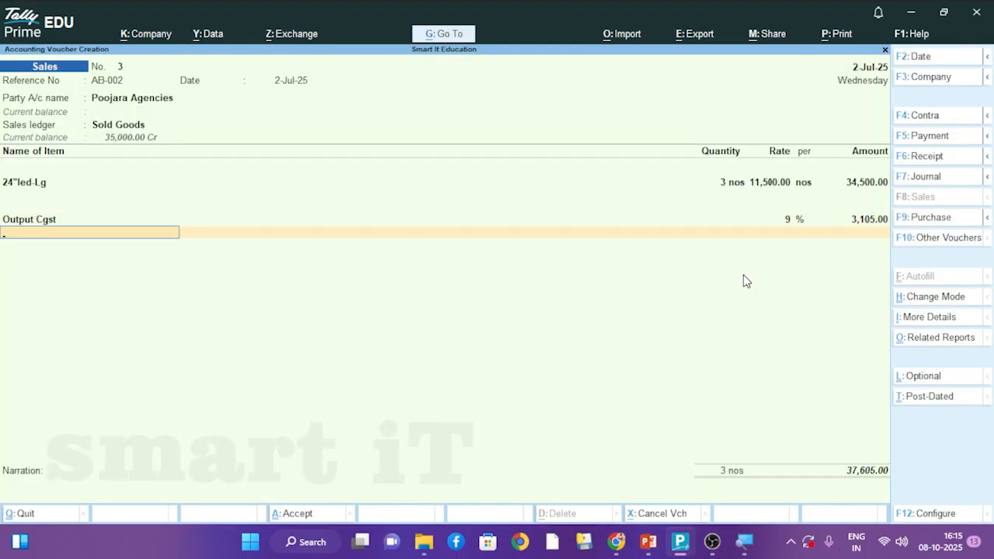
Step: Start a ledger named Output Sgst under Duties & Taxes with duty type GST and tax type SGST/UTGST
key(alt+c)
text(Output Sgst)
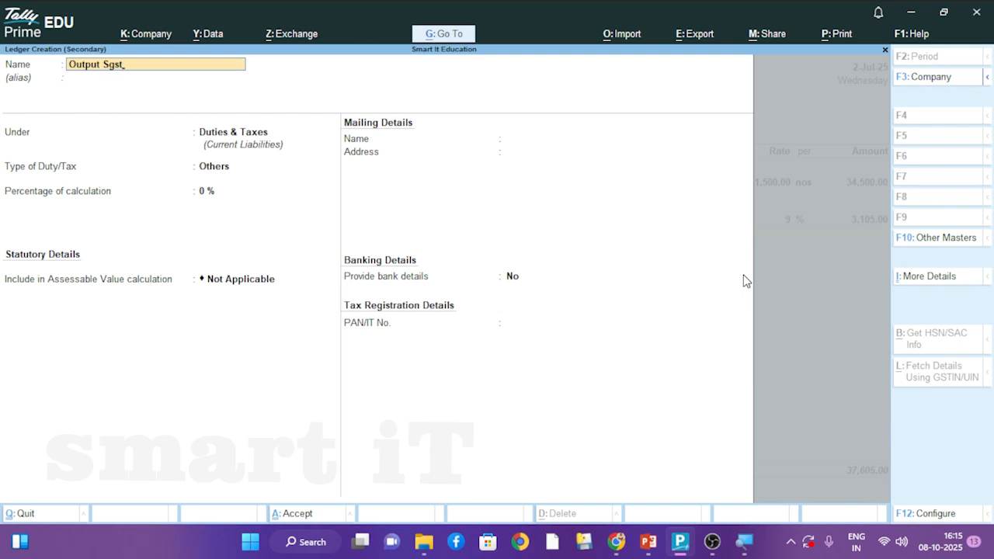
key(Return)
key(Return)
key(Up)
key(Return)
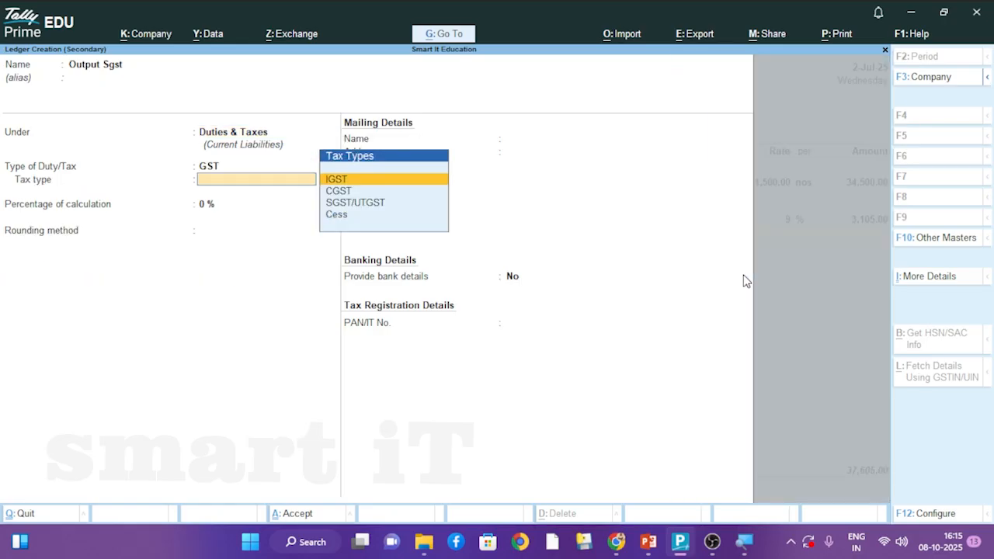
key(Down)
key(Down)
key(Return)
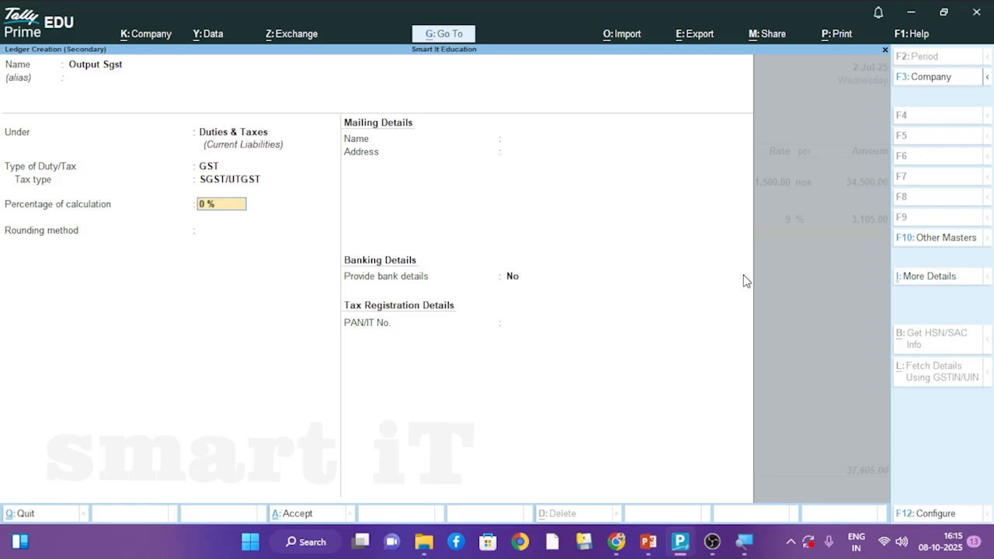
Step: Set Output Sgst's calculation percentage to 9% with rounding Not Applicable, save the ledger and add it to the voucher
key(Return)
key(Return)
key(BackSpace)
key(BackSpace)
text(9)
key(Return)
key(Return)
key(Return)
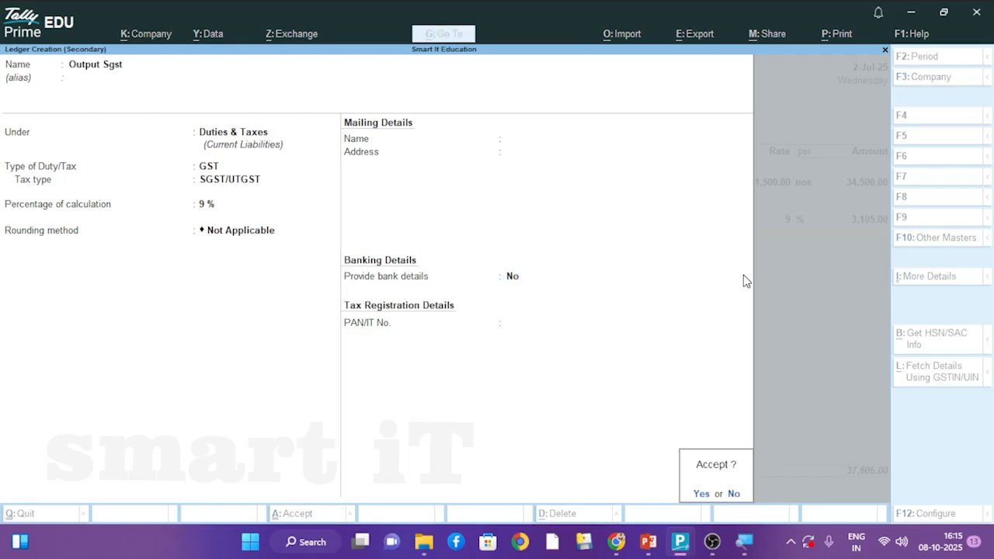
key(Return)
key(Return)
key(Return)
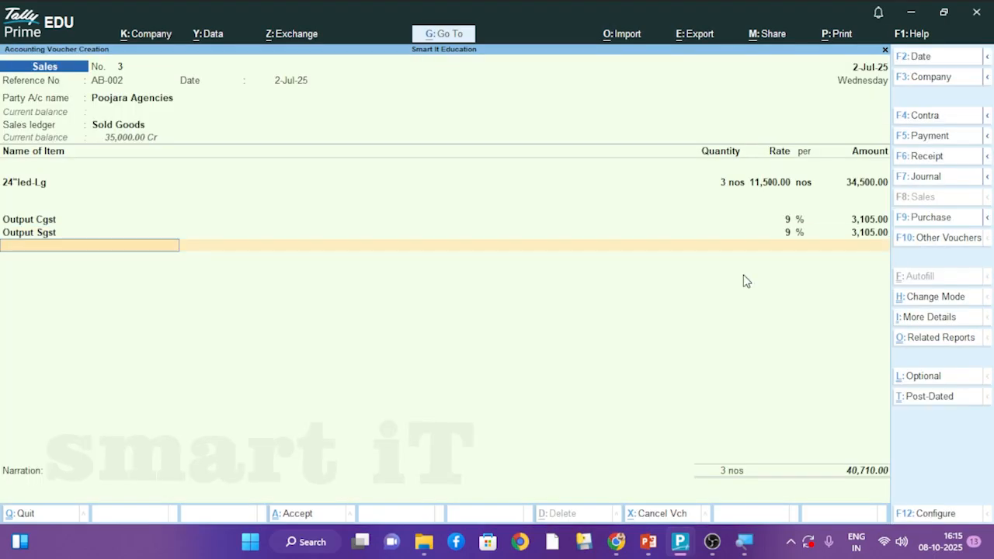
Step: Enter the narration "being goods sold to poojara agencies" and save the sales voucher
key(Return)
key(Return)
text(being g)
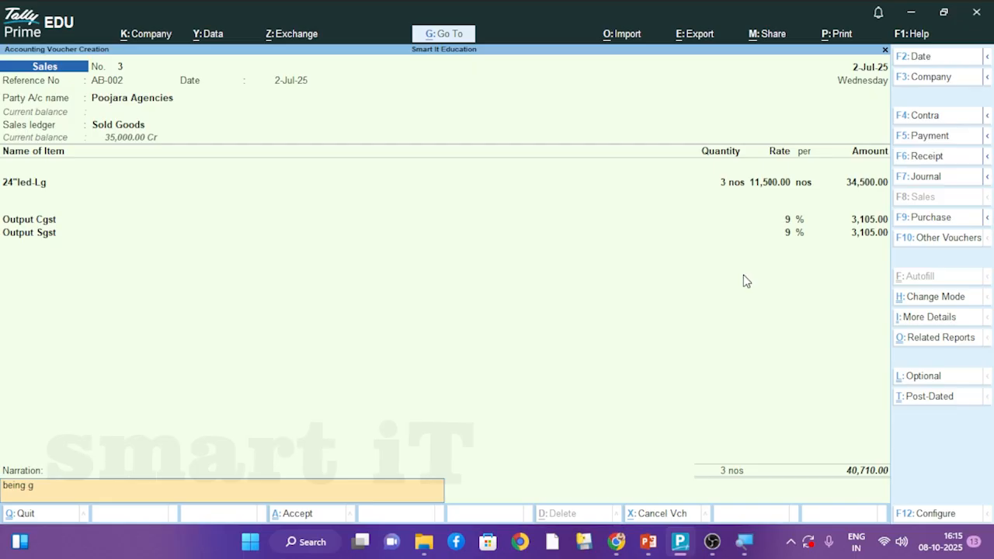
text(oods sold to poojara agencies)
key(Return)
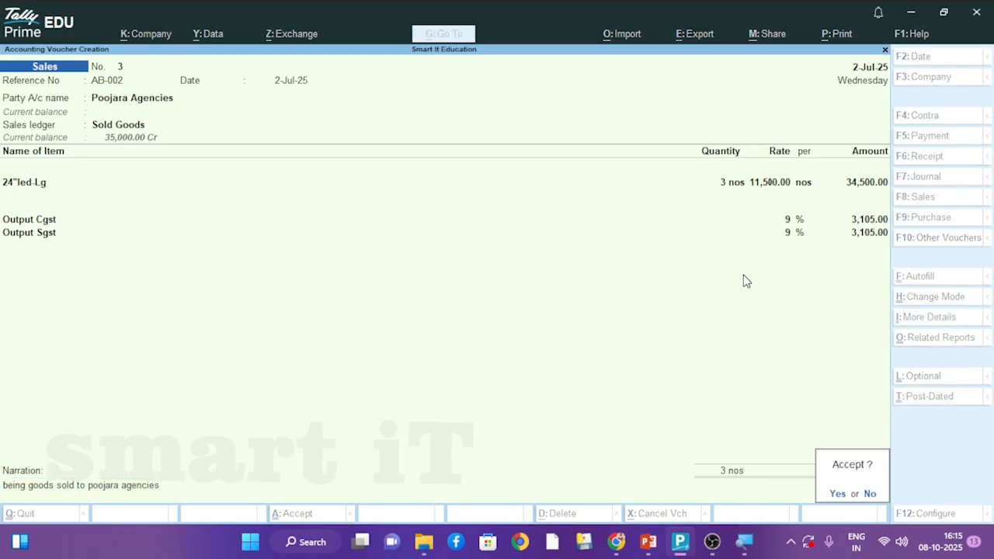
key(Return)
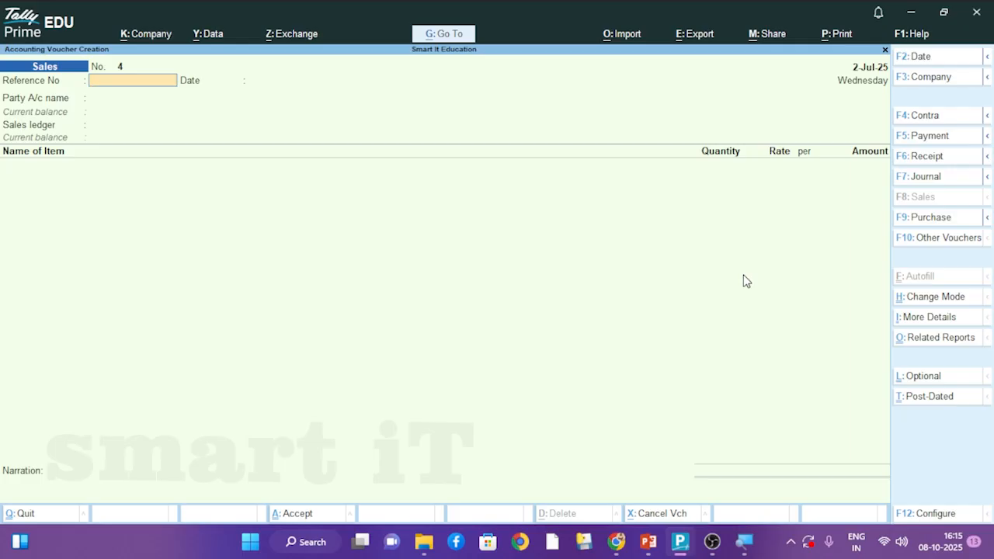
Step: Leave voucher entry and review the saved Poojara Agencies sales voucher from the Day Book
key(Escape)
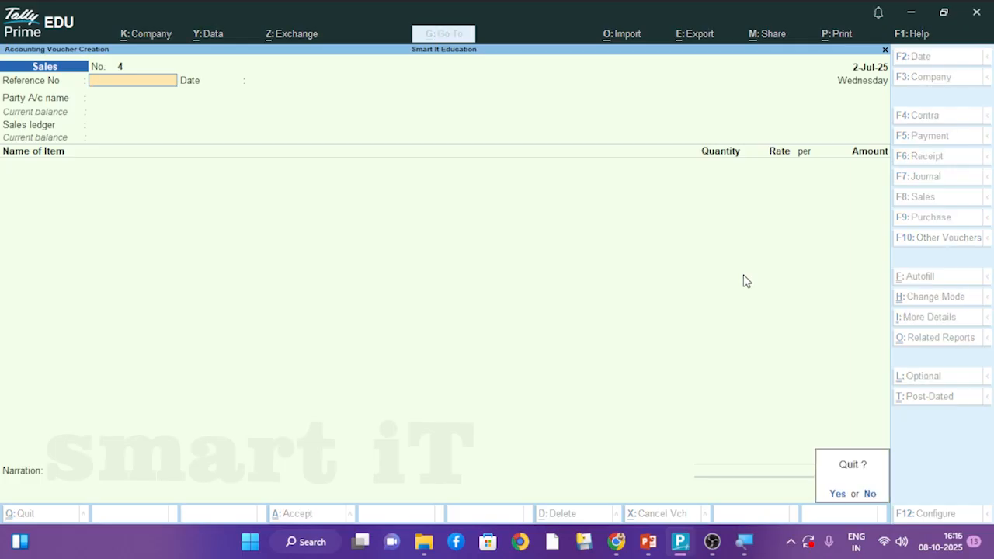
key(y)
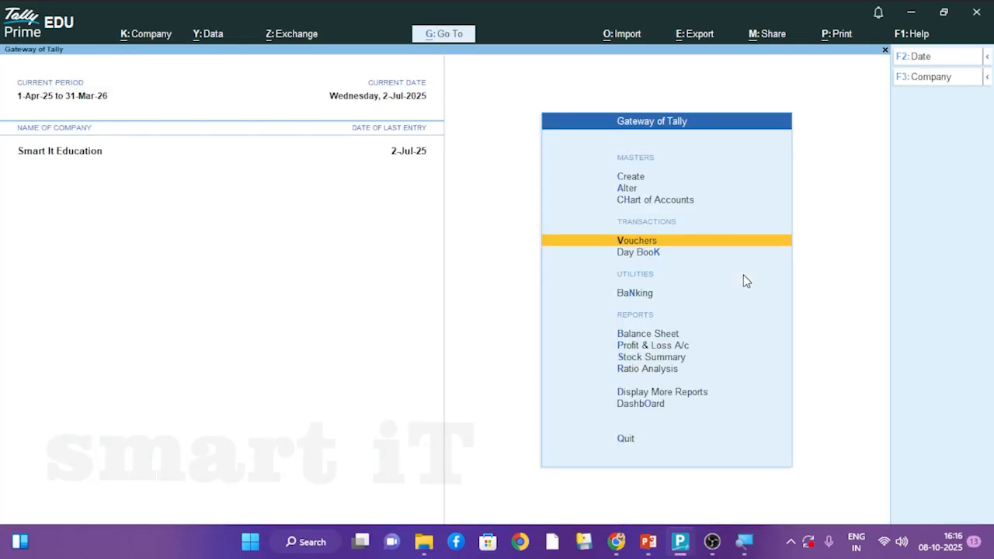
key(Down)
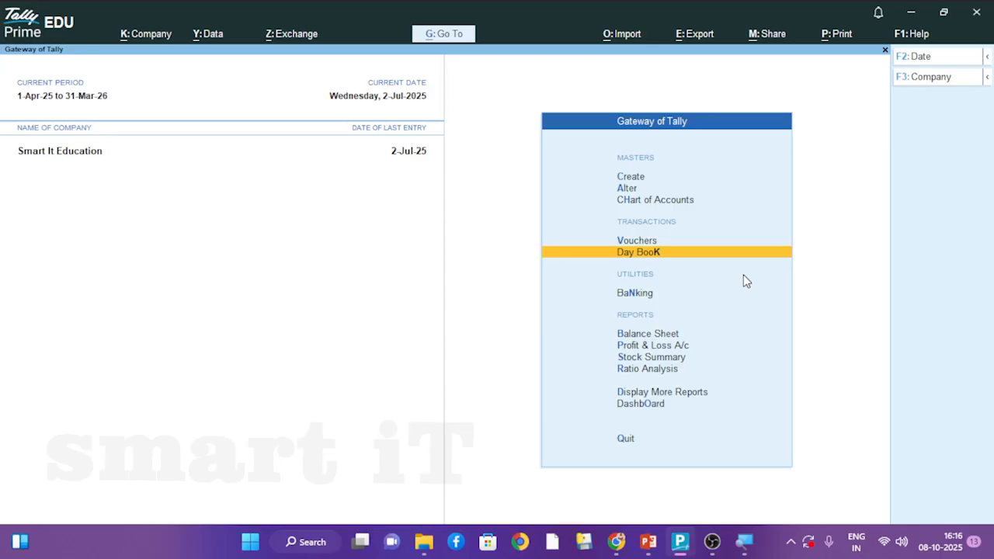
key(Return)
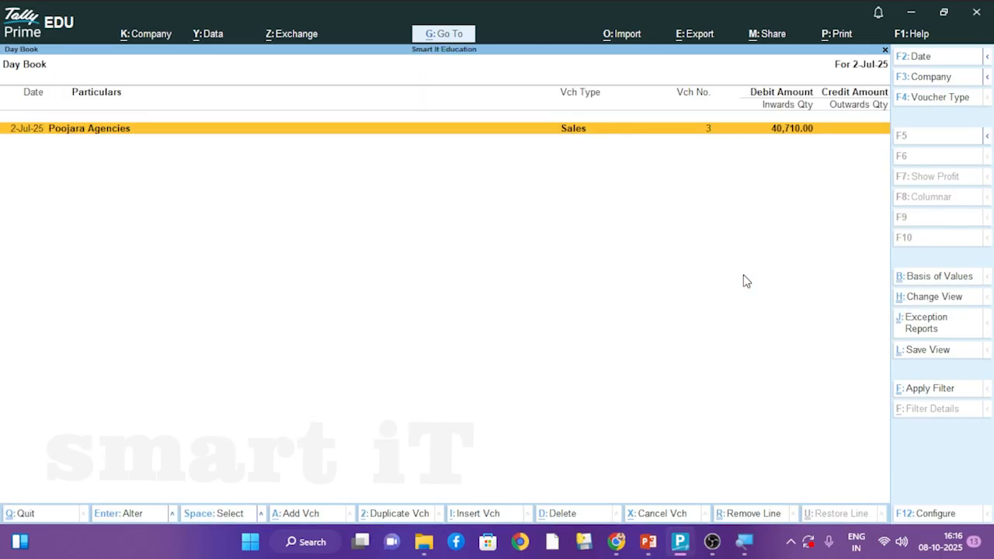
key(Return)
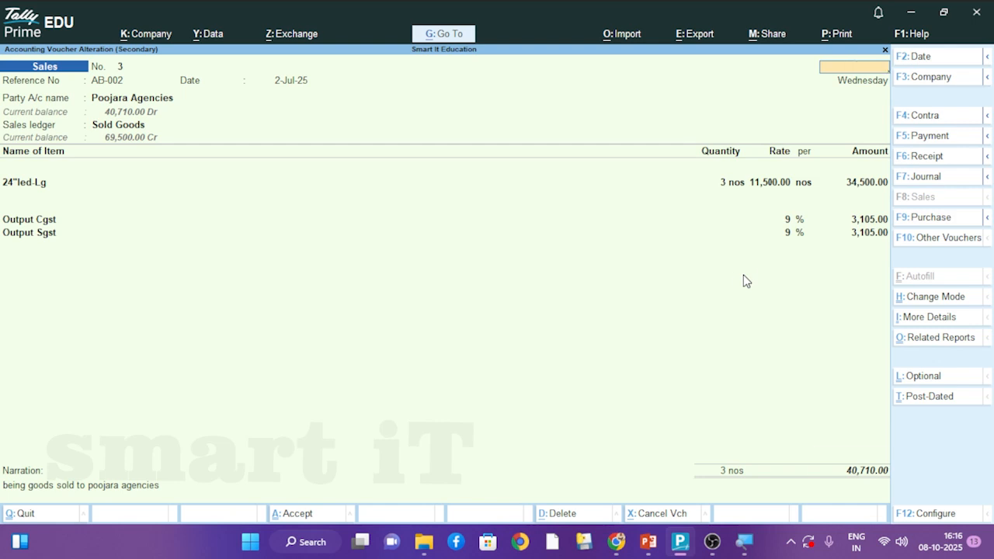
key(Escape)
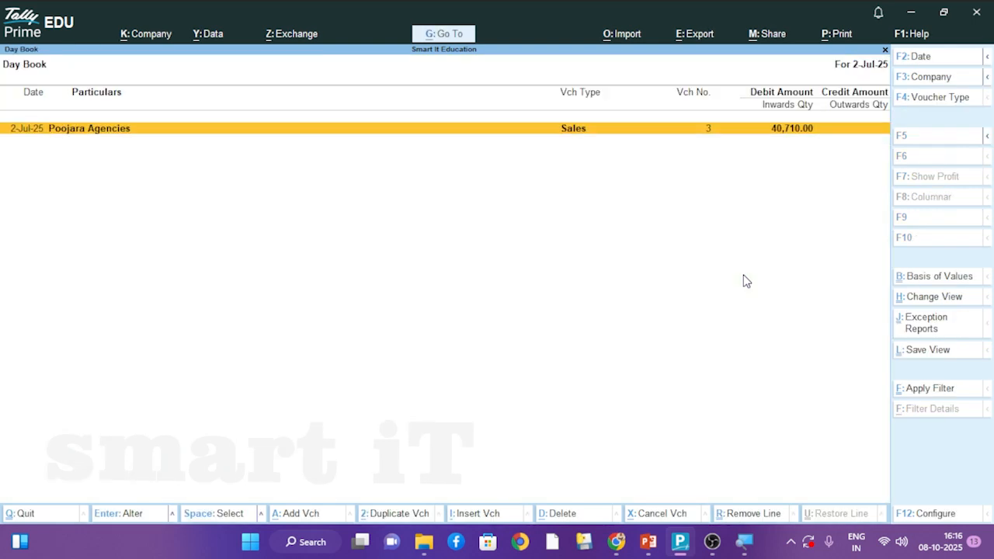
Step: Change the Day Book date to 1-7-25 and open the Videocon India Ltd purchase voucher
key(F2)
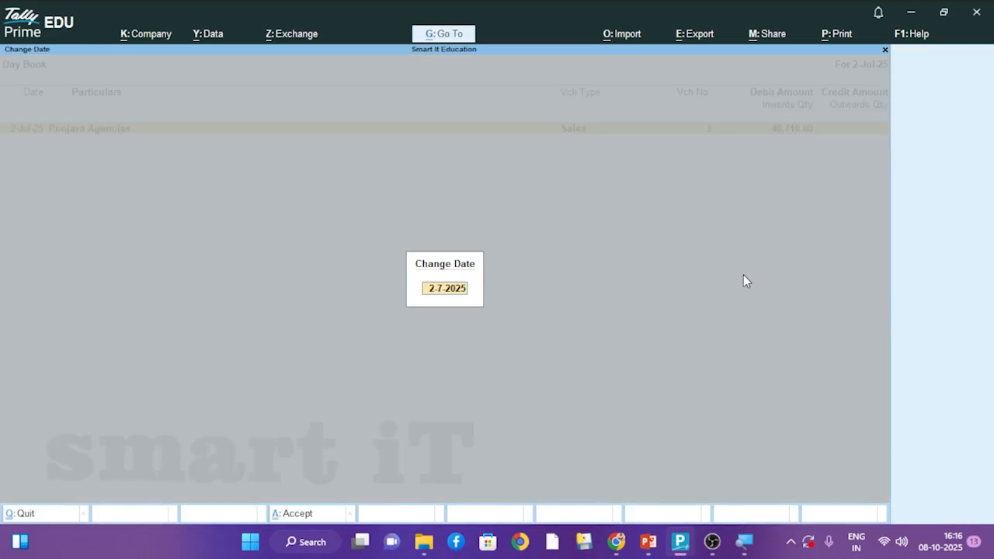
text(1-7-25)
key(Return)
key(Return)
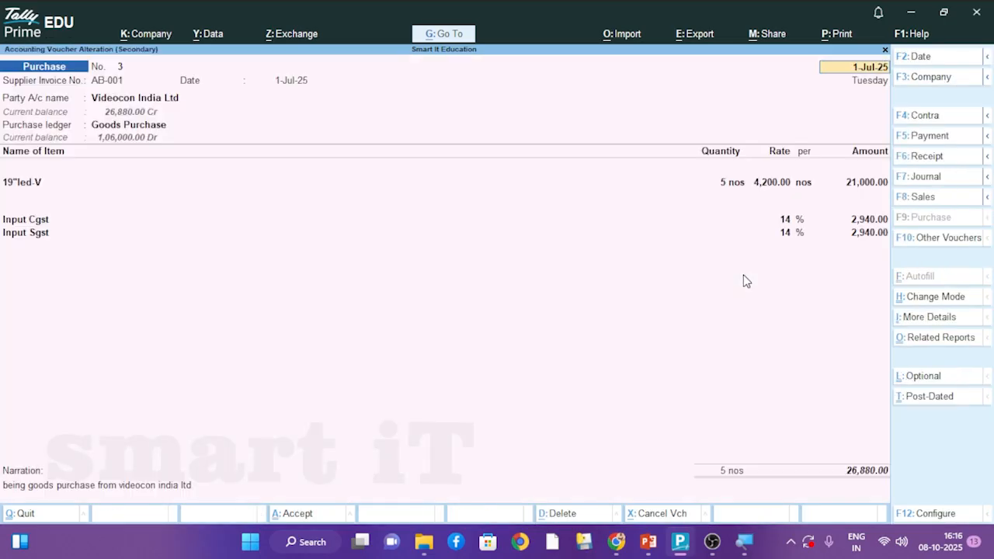
Step: Leave the Videocon India Ltd purchase voucher and the Day Book
key(Escape)
key(Escape)
key(y)
key(Escape)
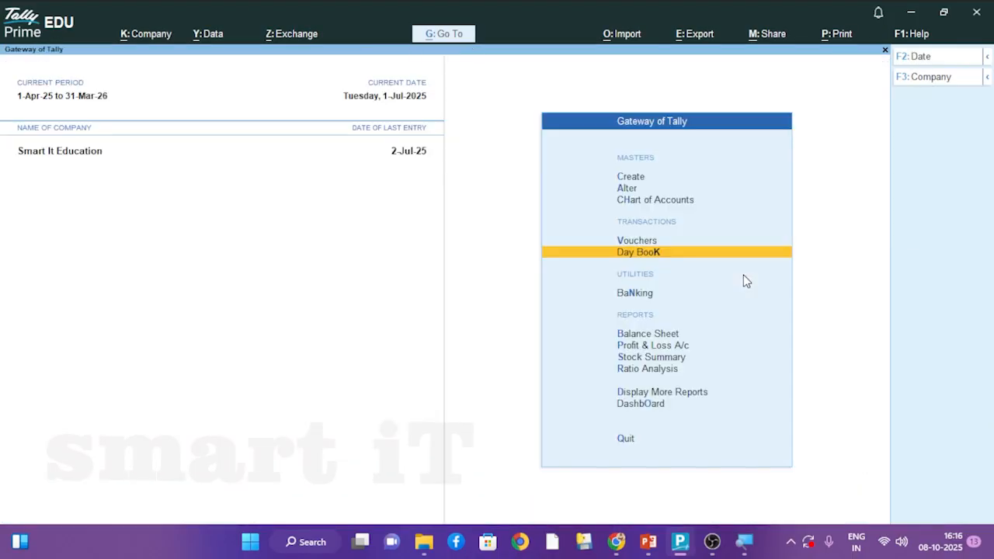
Step: Review the Videocon group's closing stock in the Stock Summary, then close the report
key(Down)
key(Down)
key(Down)
key(Down)
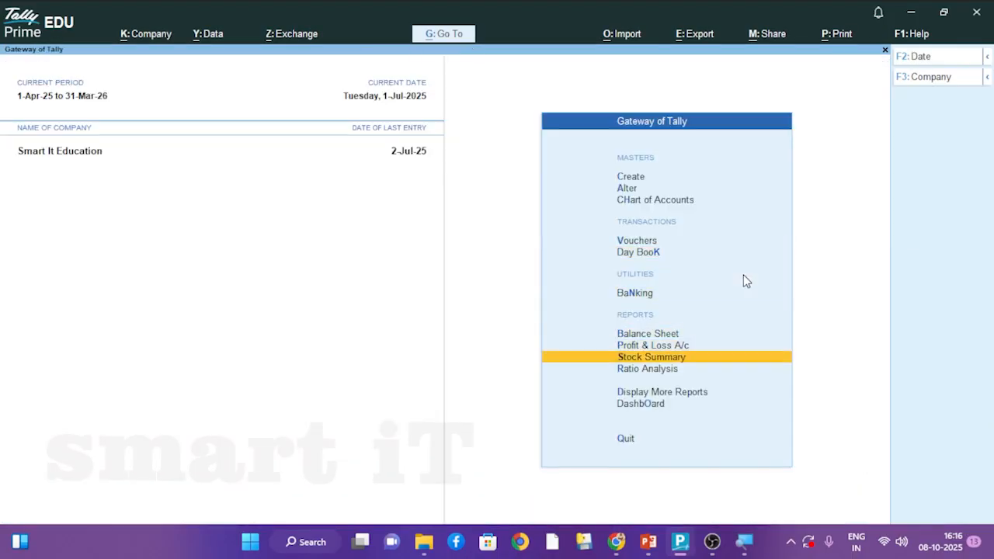
key(Return)
key(Down)
key(Down)
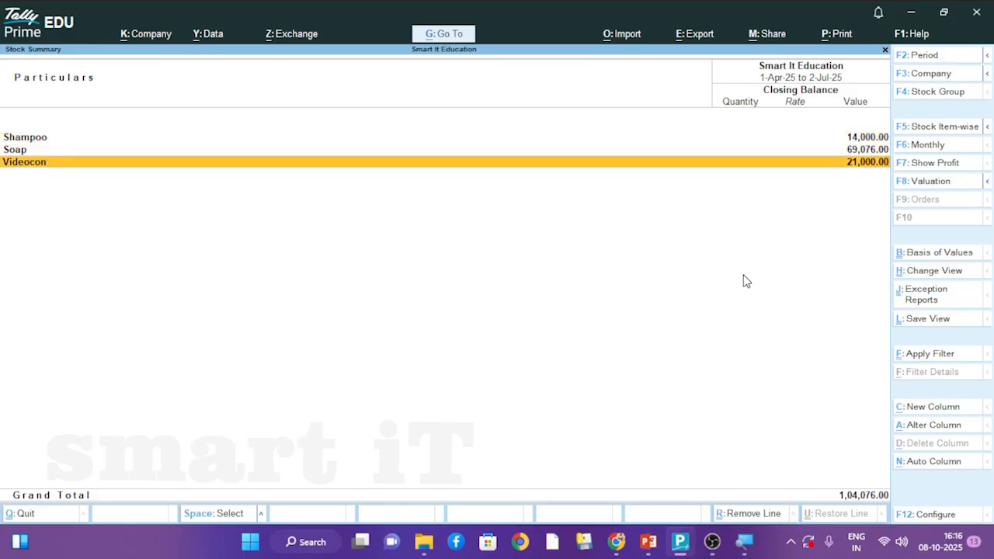
key(Return)
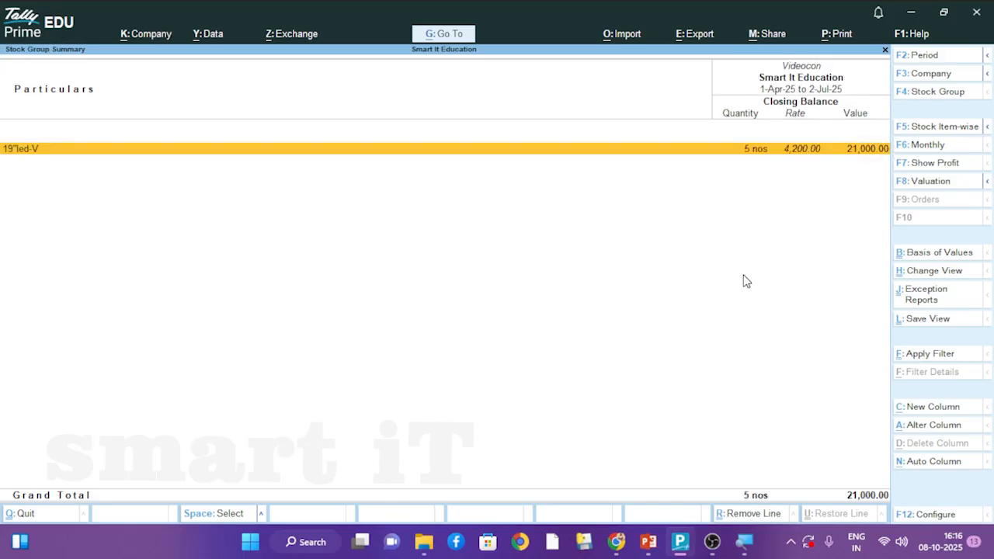
key(Escape)
key(Escape)
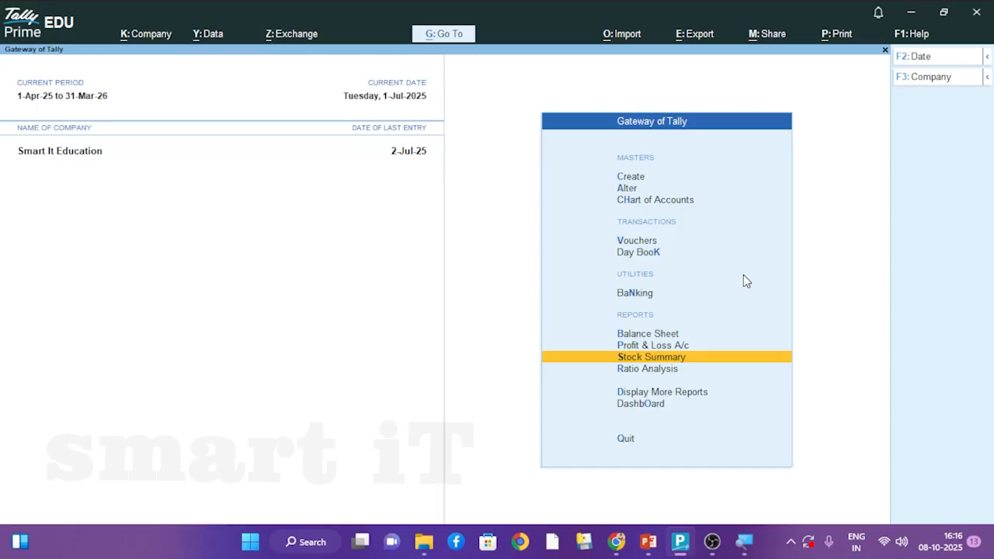
key(Up)
key(Up)
key(Up)
key(Up)
key(Up)
key(Up)
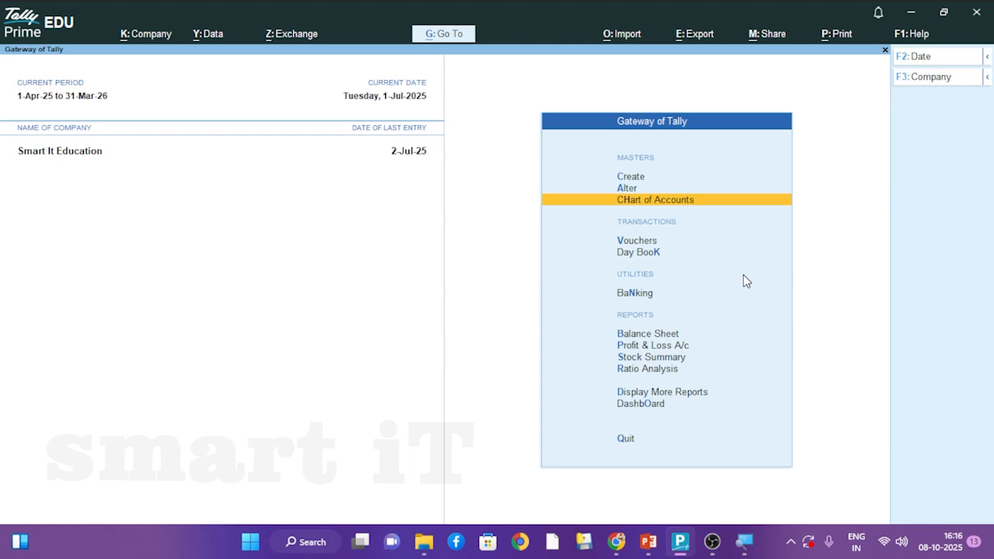
key(Up)
key(Return)
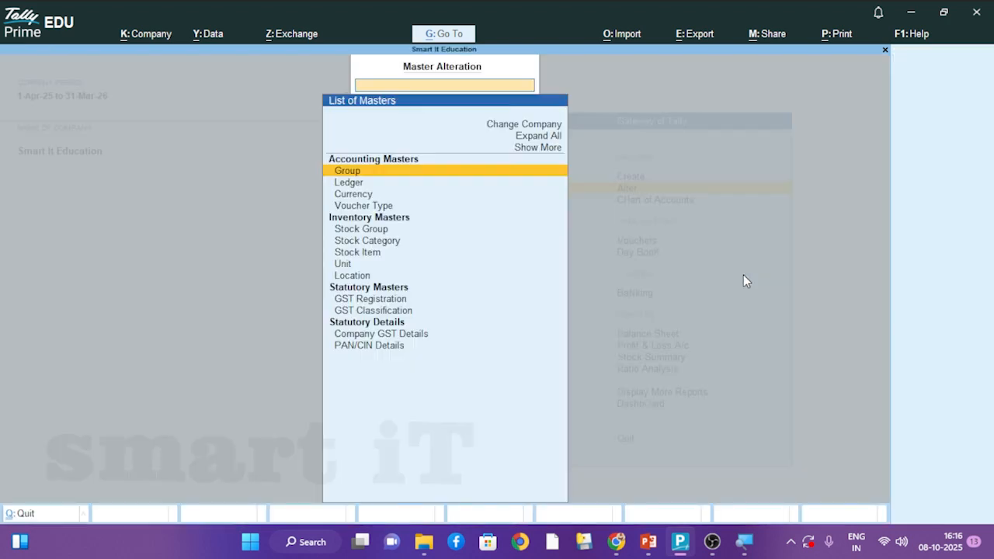
key(Escape)
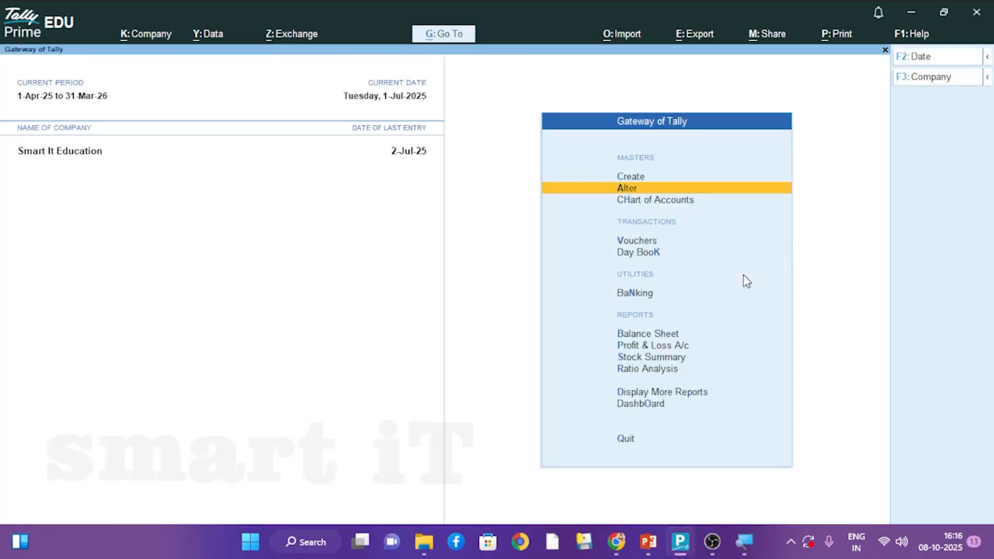
Step: Open the Balance Sheet and examine the Current Liabilities group
key(Down)
key(Down)
key(Down)
key(Down)
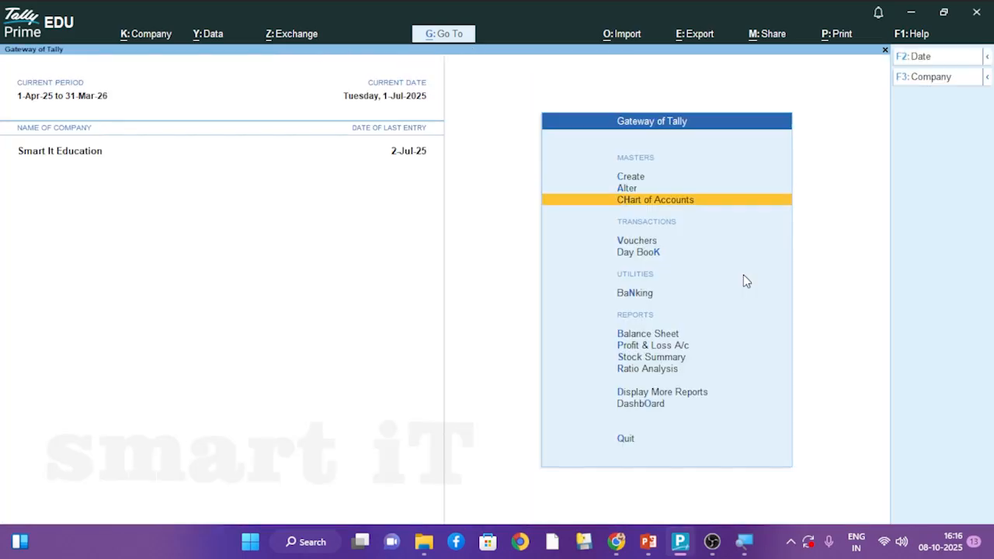
key(Return)
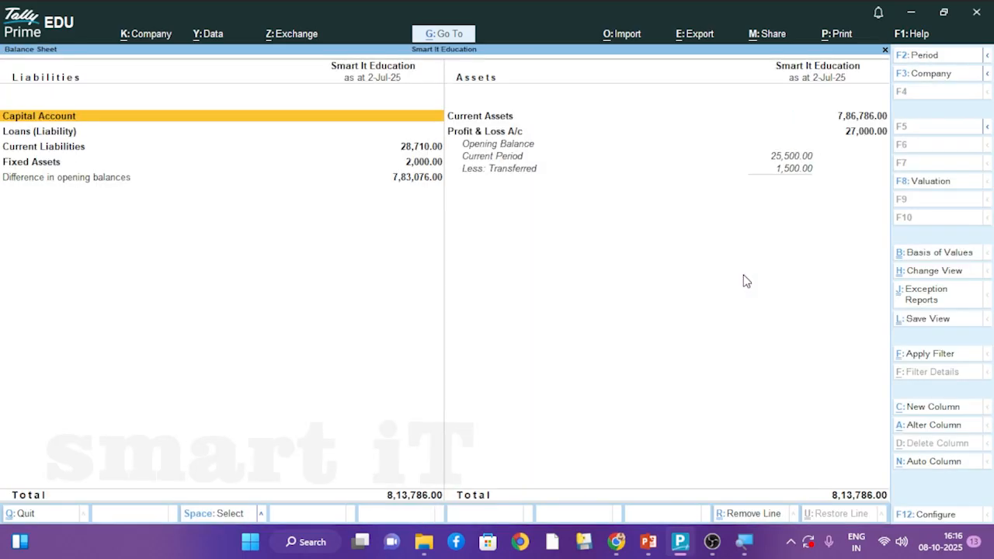
key(Down)
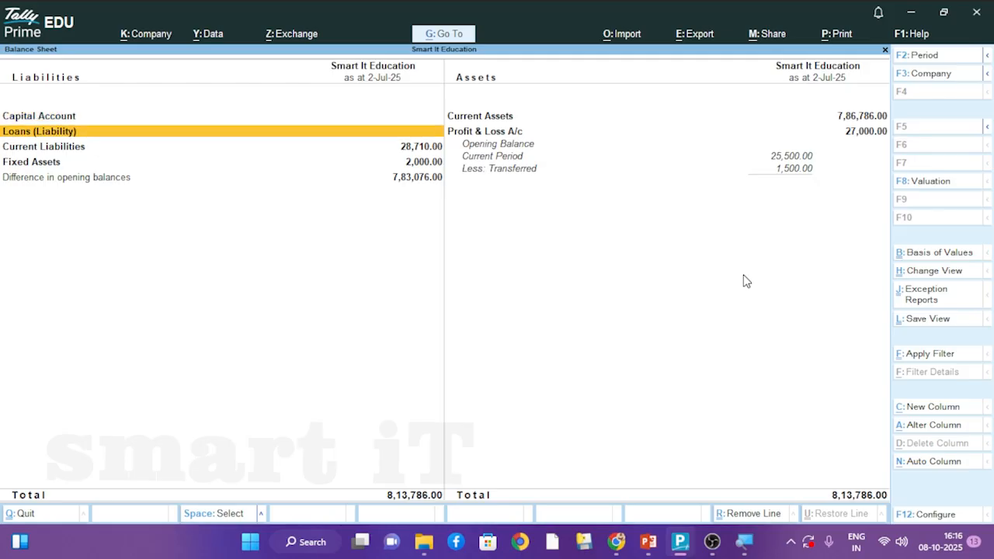
key(Down)
key(Return)
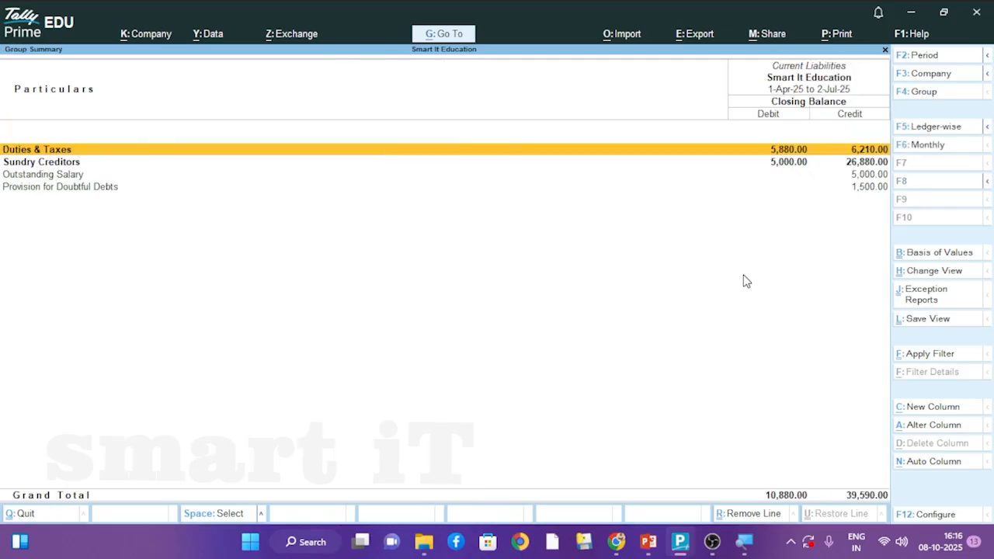
Step: Review Videocon India Ltd's July ledger vouchers under Sundry Creditors, then leave the Balance Sheet reports
key(Down)
key(Down)
key(Up)
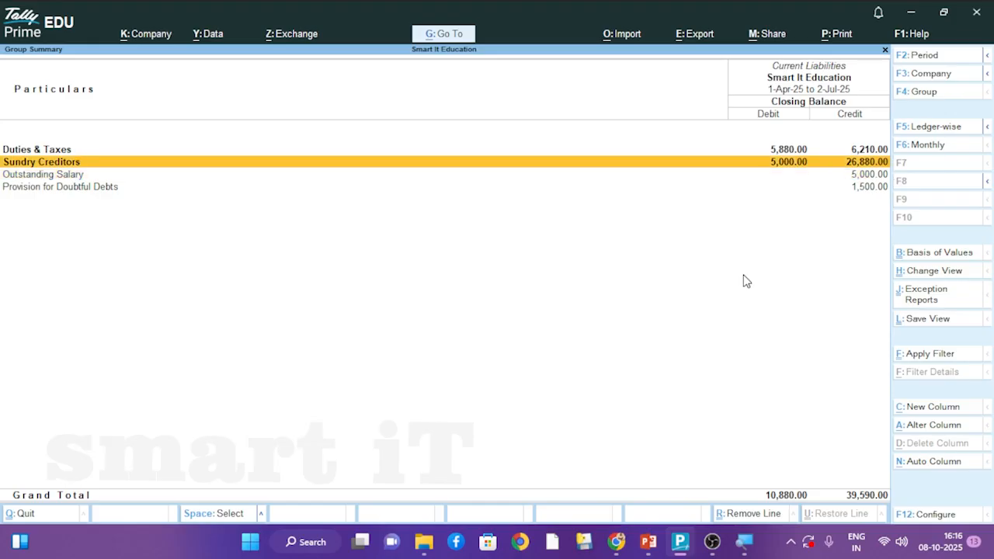
key(Return)
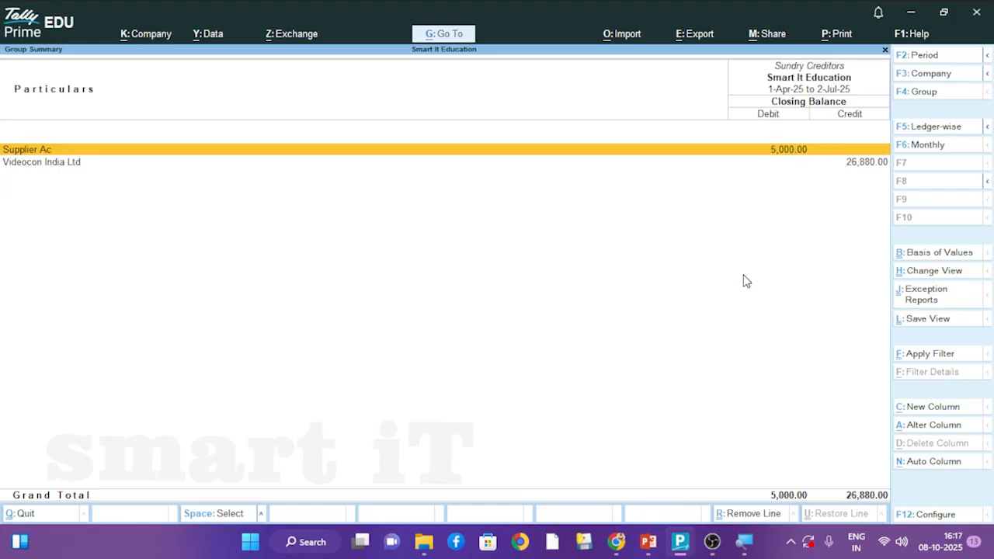
key(Down)
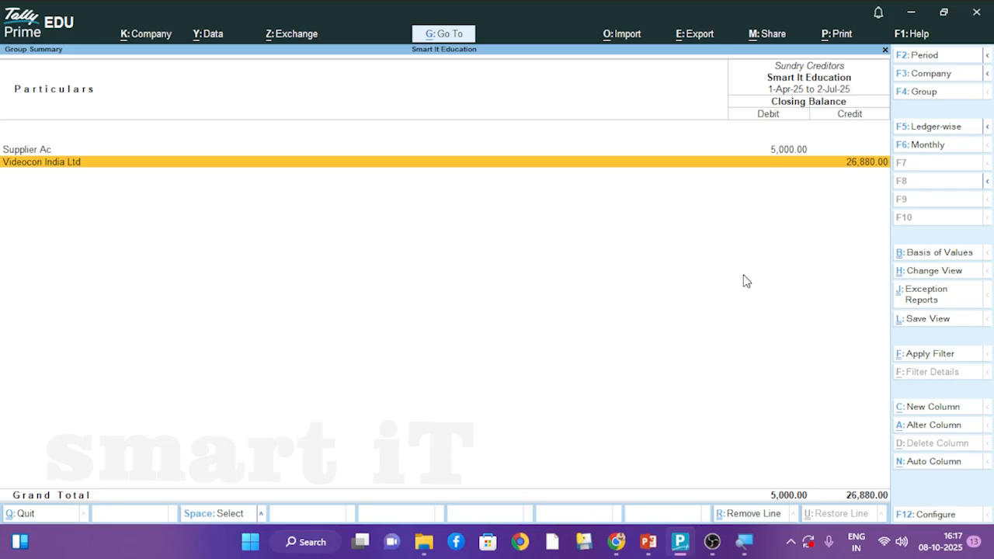
key(Return)
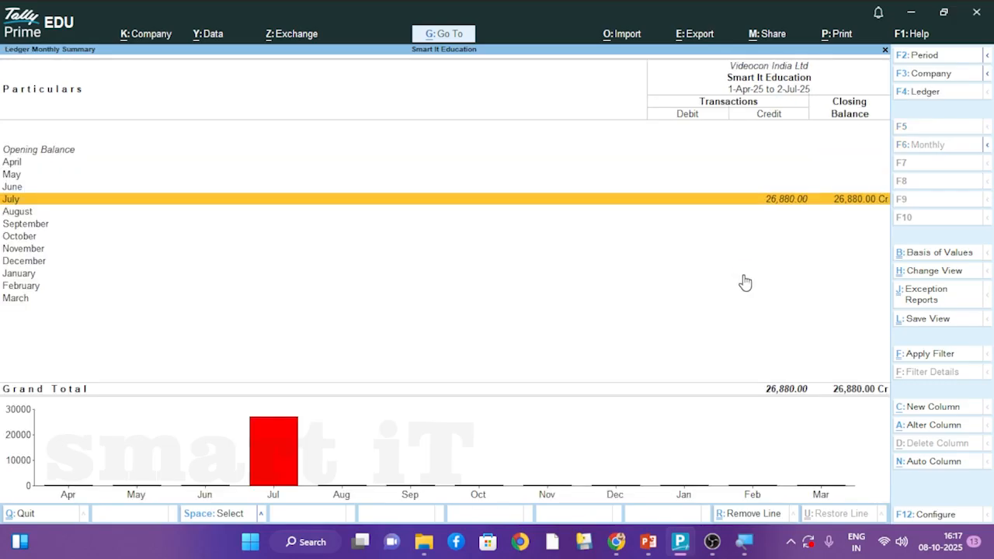
key(Return)
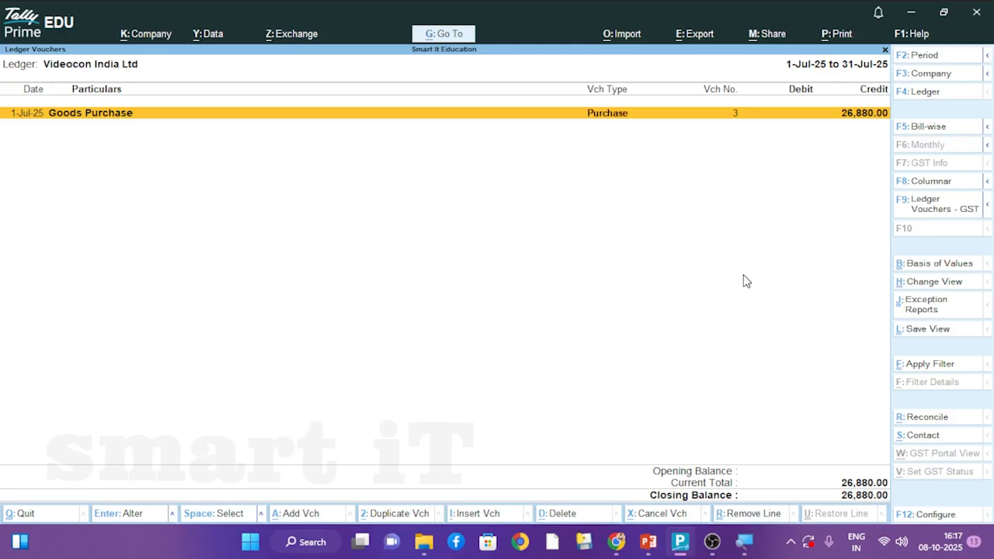
key(Escape)
key(Escape)
key(Escape)
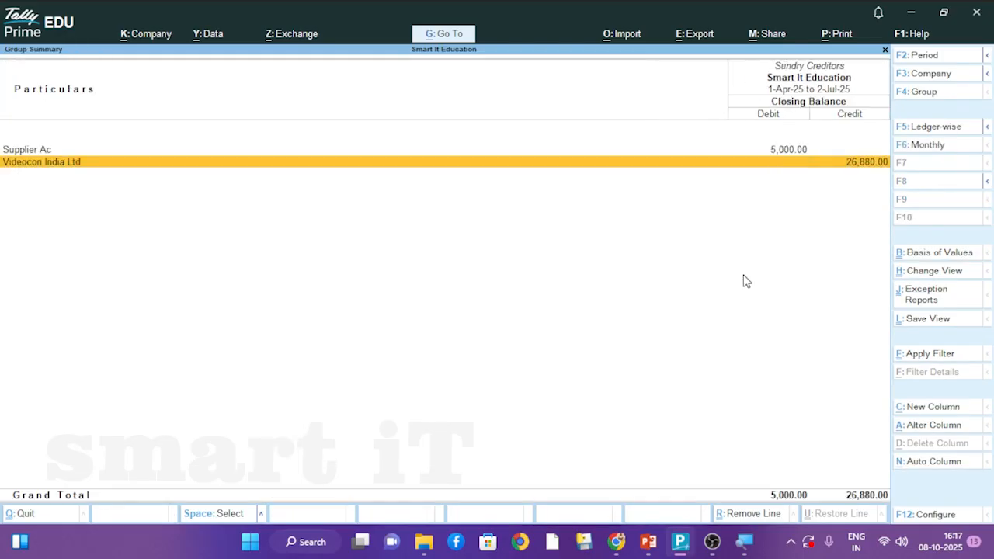
key(Escape)
key(Escape)
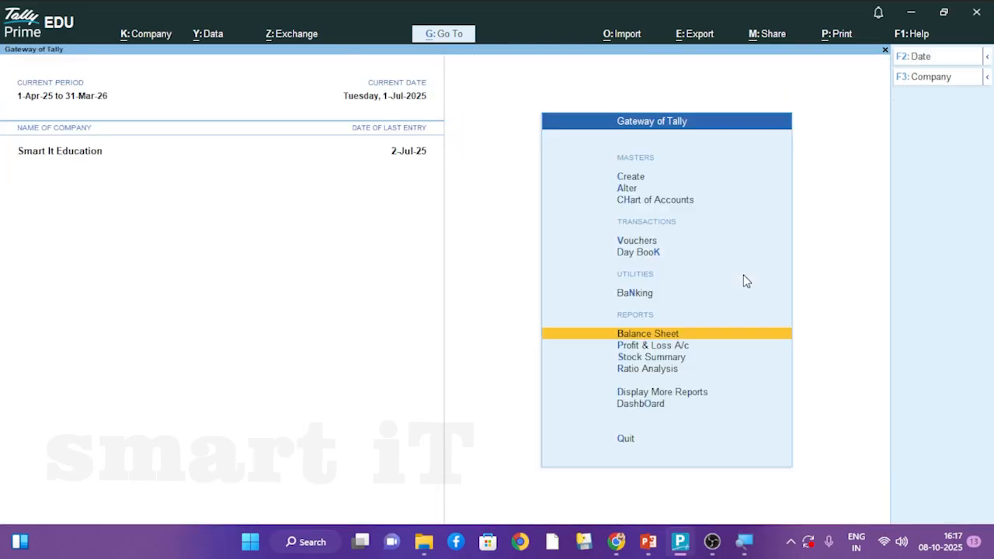
Step: Start a payment voucher and debit Videocon India Ltd with 26,880
key(v)
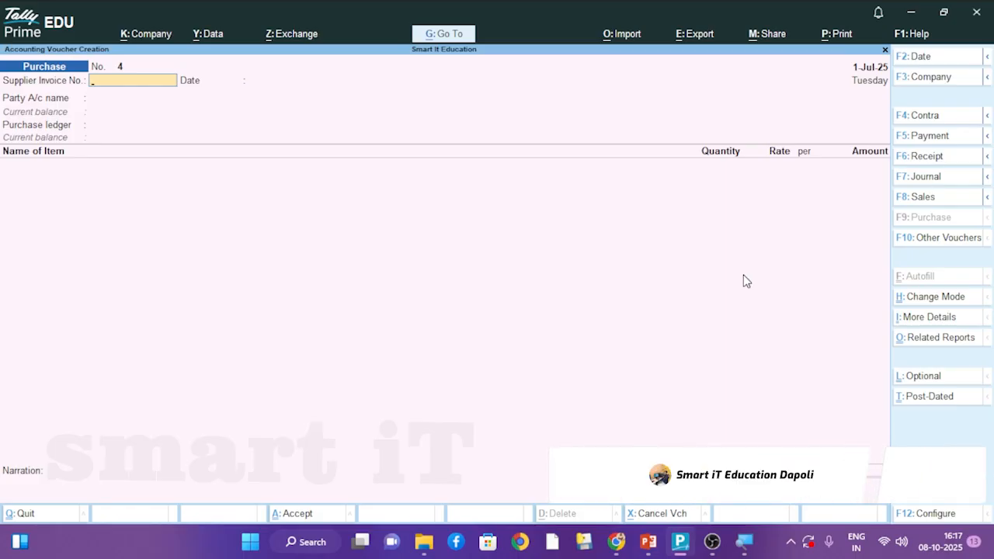
key(F5)
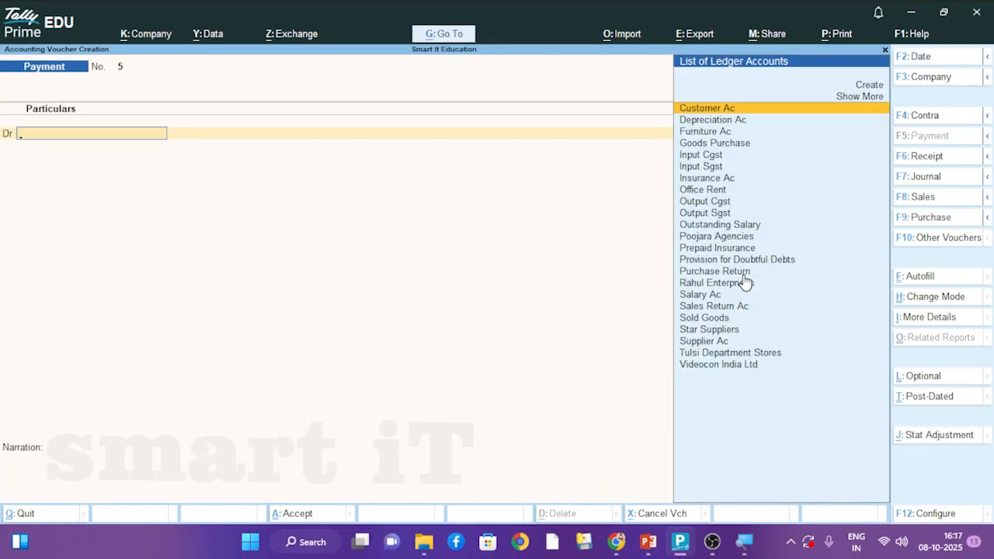
text(P)
key(BackSpace)
text(Videocon India Ltd)
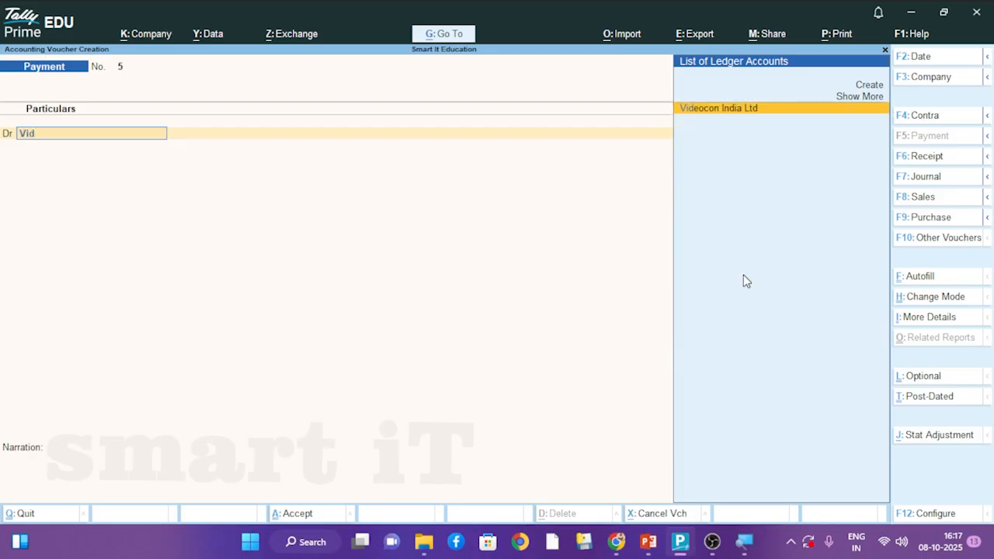
key(Return)
text(26880)
key(Return)
Step: Allocate the 26,880 debit as Agst Ref to Videocon India Ltd's pending bill AB-001
key(Return)
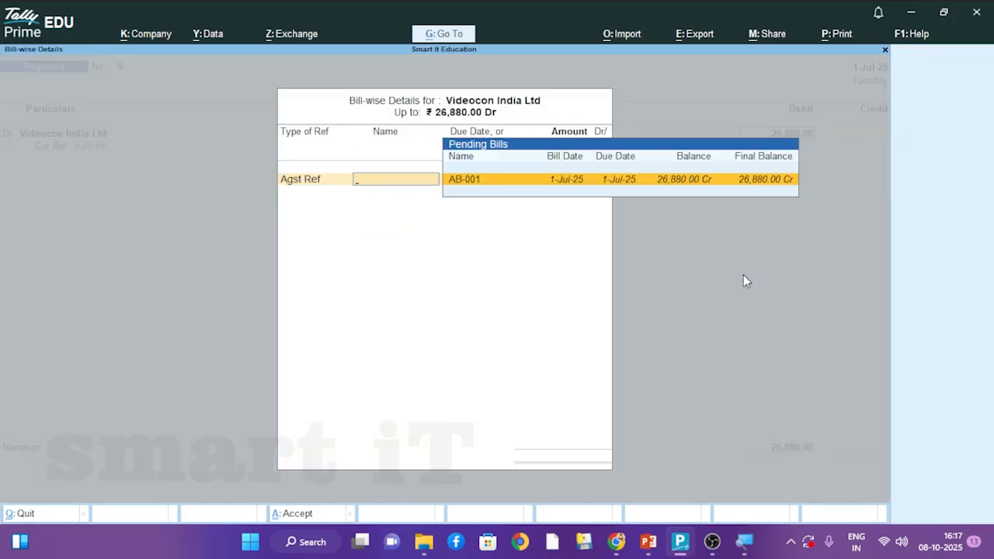
key(Return)
key(Return)
key(BackSpace)
key(BackSpace)
key(BackSpace)
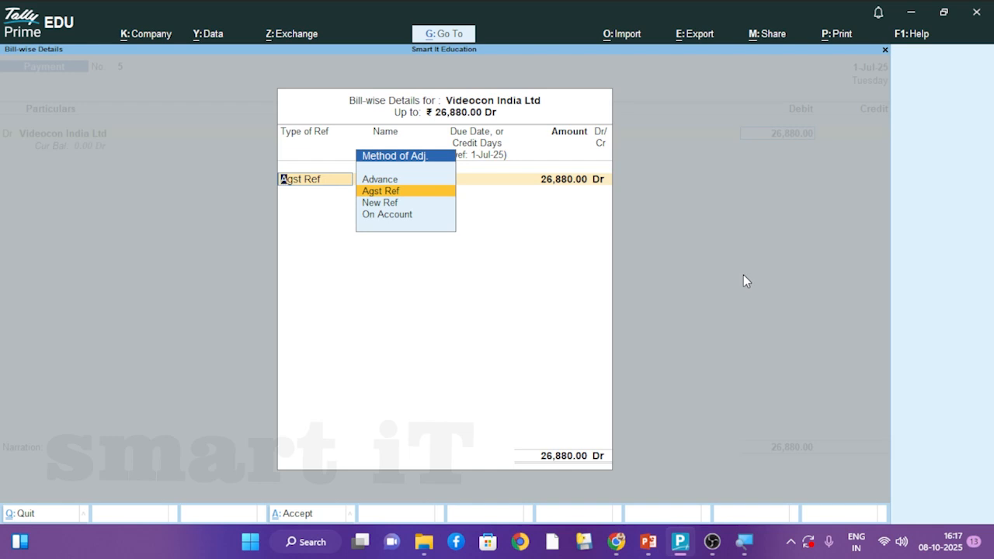
key(Return)
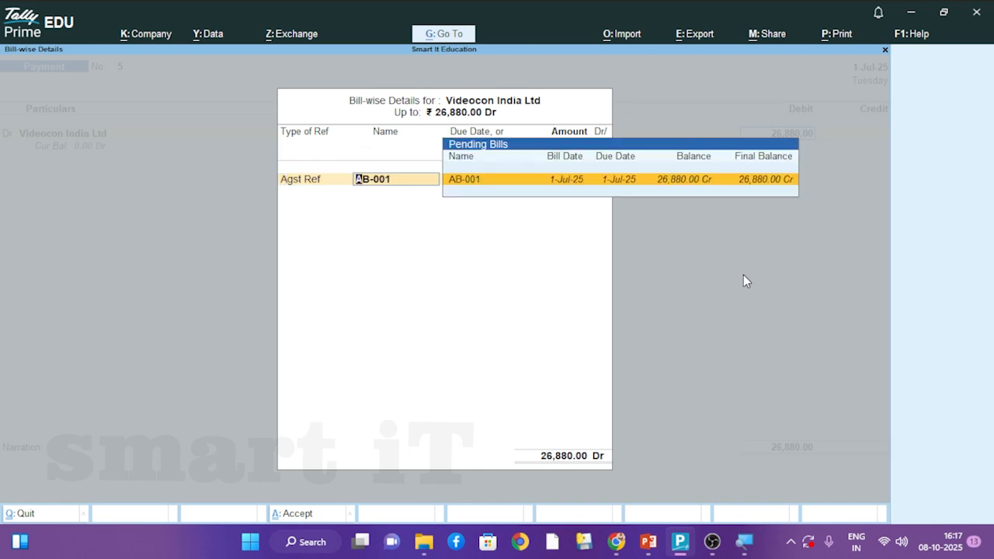
key(Return)
key(Return)
key(Return)
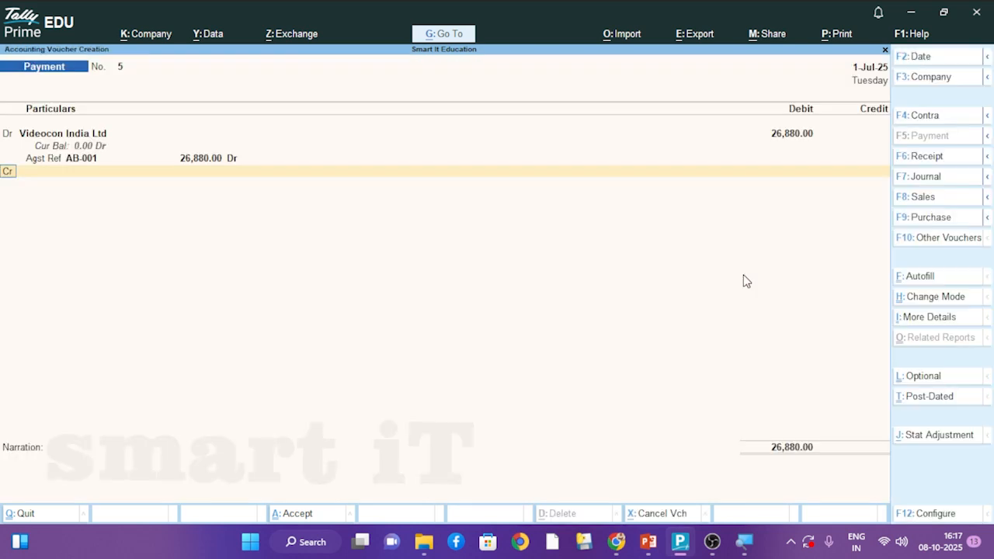
Step: Credit State Bank of India with 26,880 in the payment voucher
key(Return)
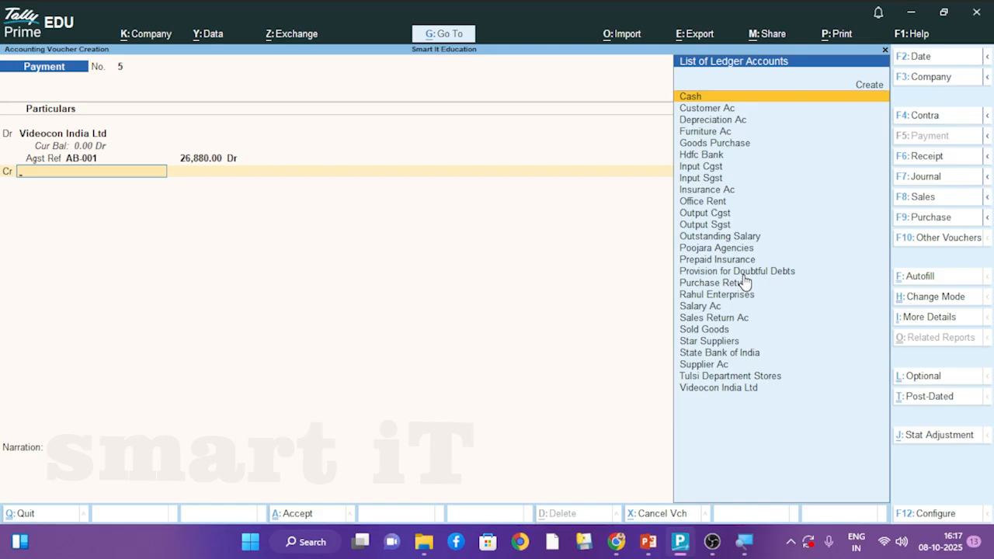
text(s)
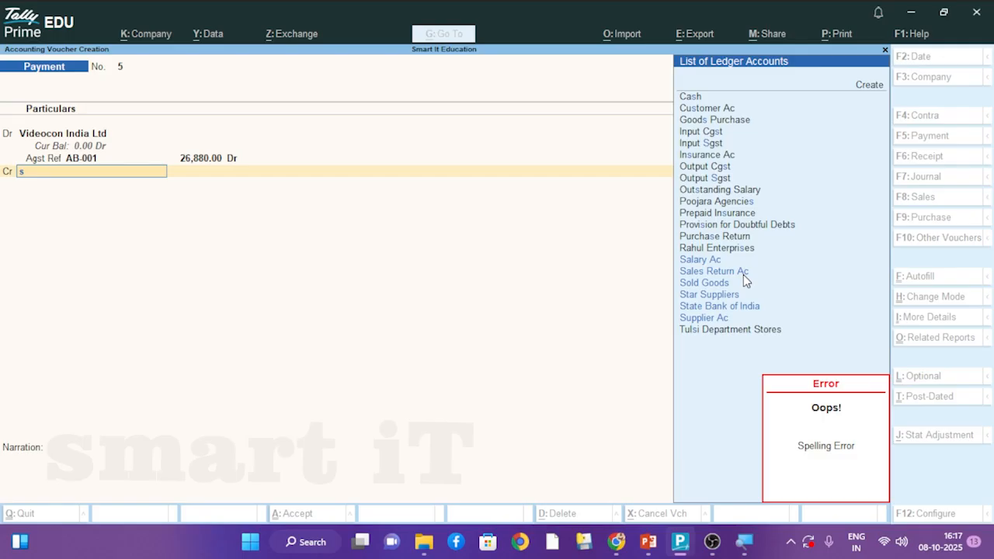
key(Down)
key(Down)
key(Down)
key(Down)
key(Down)
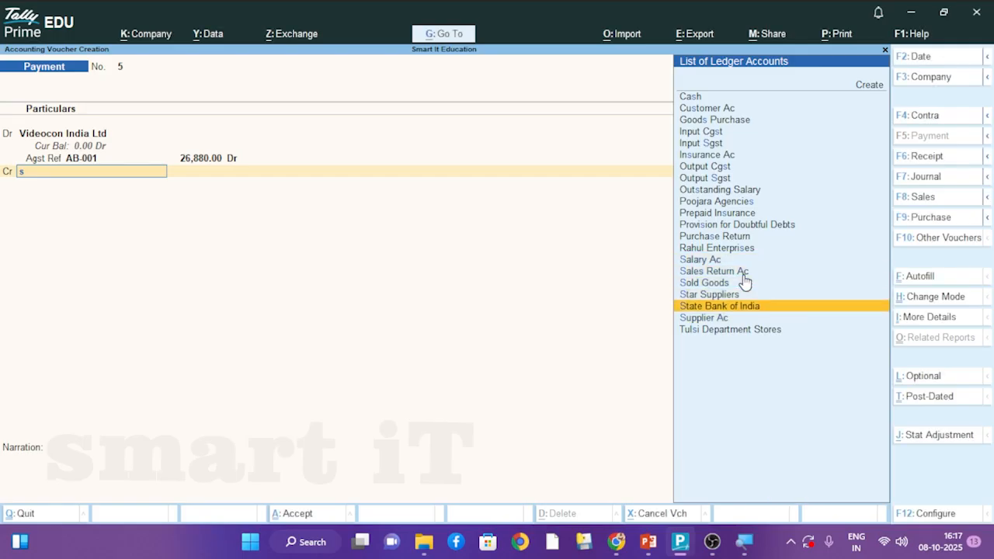
key(Return)
key(Return)
Step: Allocate the bank payment as a cheque with cheque range Not Applicable, instrument number 123456 and date 1-Jul-25
key(Return)
key(Return)
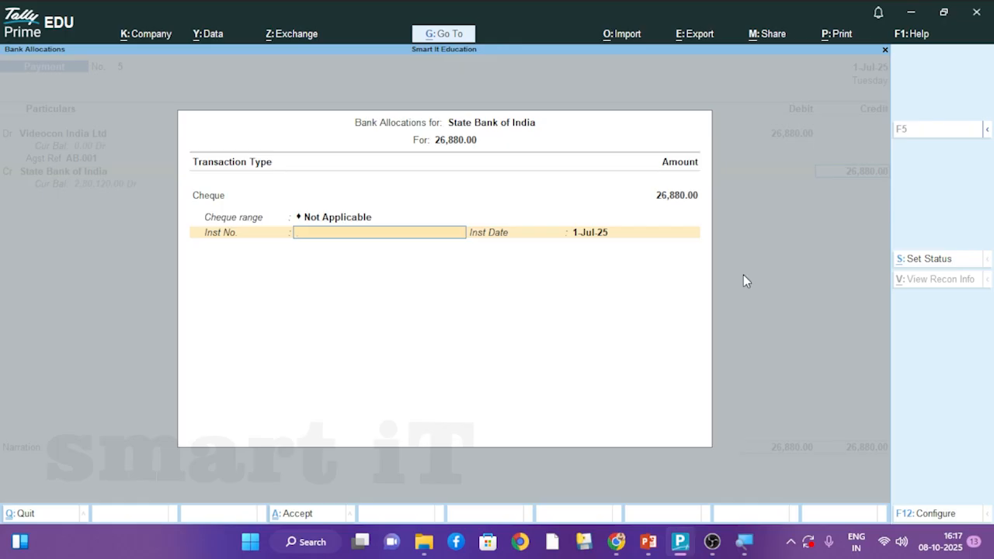
text(123456)
key(Return)
key(Return)
key(Return)
Step: Enter the narration "being cheque paid to videocon india ltd", save the payment voucher and leave voucher entry
text(being ch)
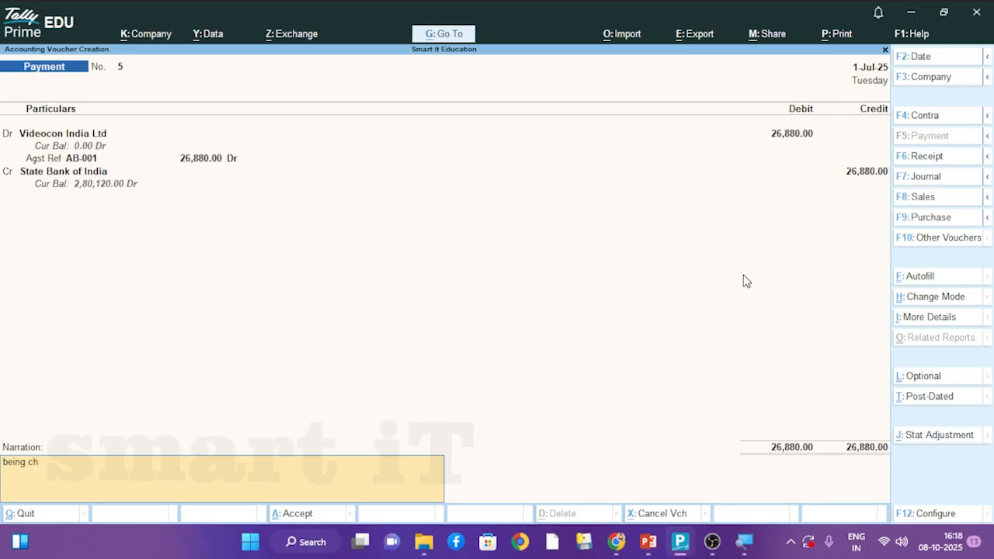
text(eque paid to videocon in)
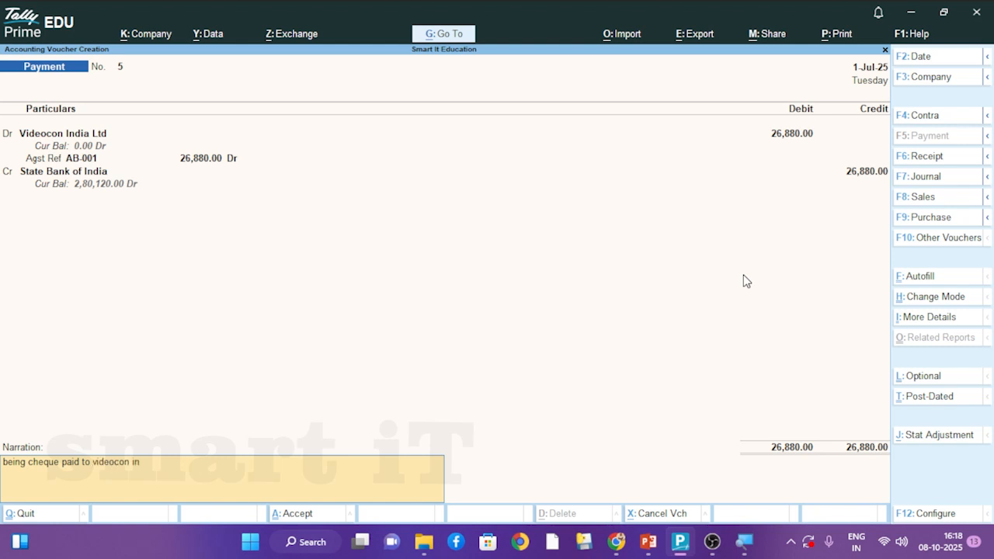
text(dia ltd)
key(Return)
key(Return)
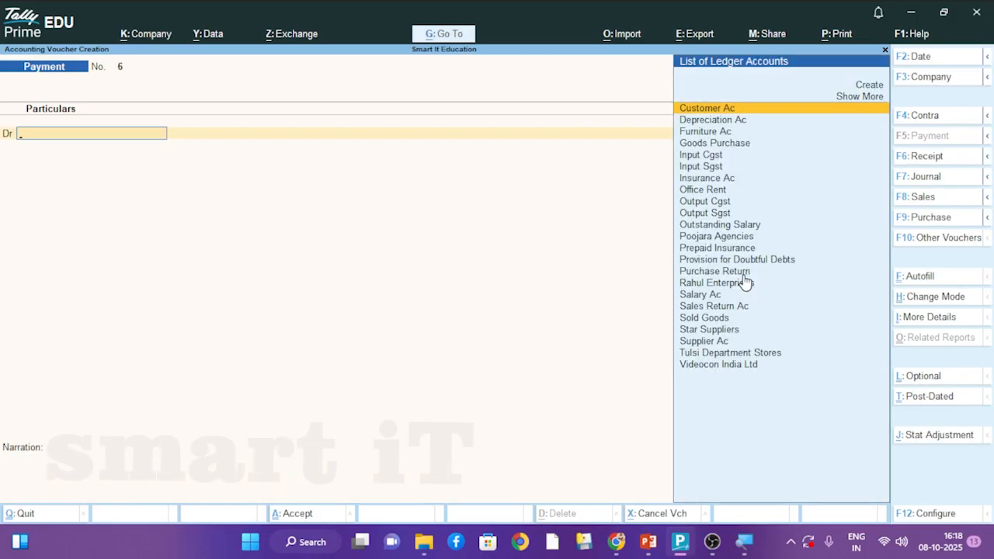
key(Escape)
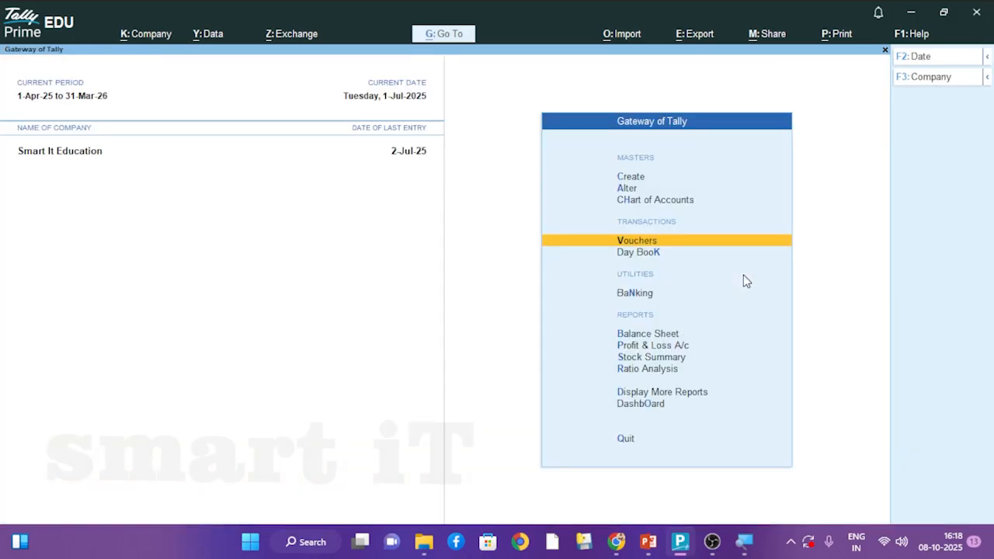
Step: Open the Balance Sheet to review the position after the payment to Videocon India Ltd
key(Down)
key(Down)
key(Down)
key(Return)
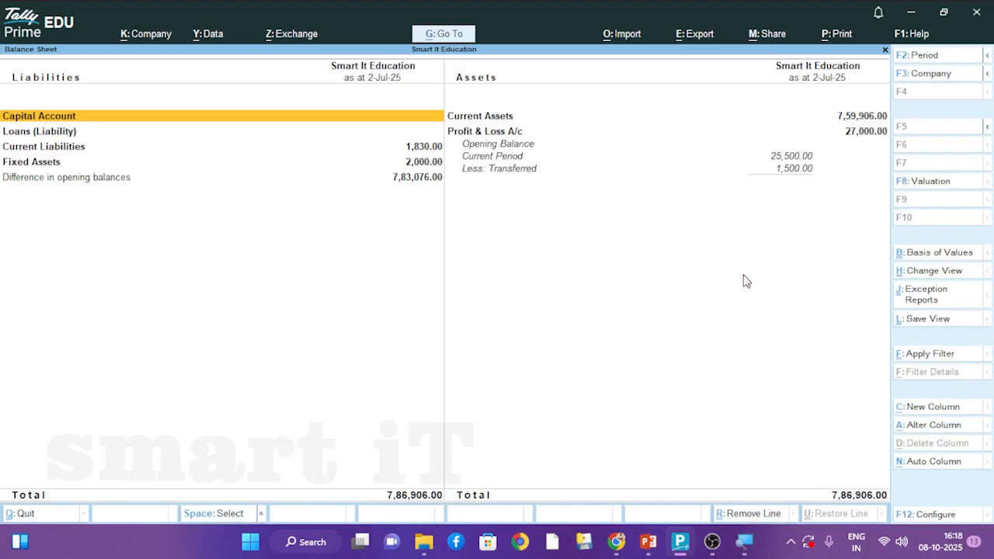
Step: Examine the Sundry Creditors group under Current Liabilities for the Videocon India Ltd balance, and return to the Balance Sheet
key(Down)
key(Down)
key(Return)
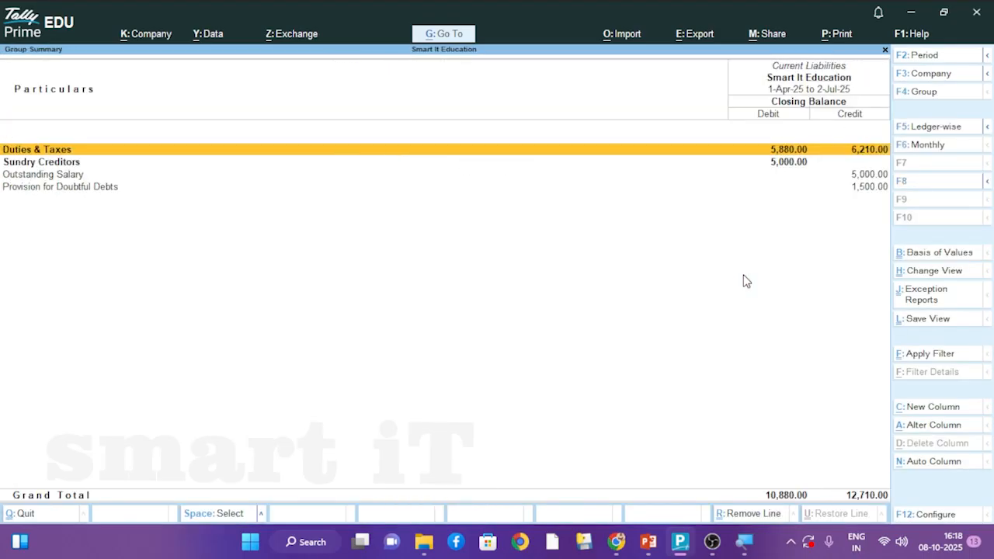
key(Down)
key(Return)
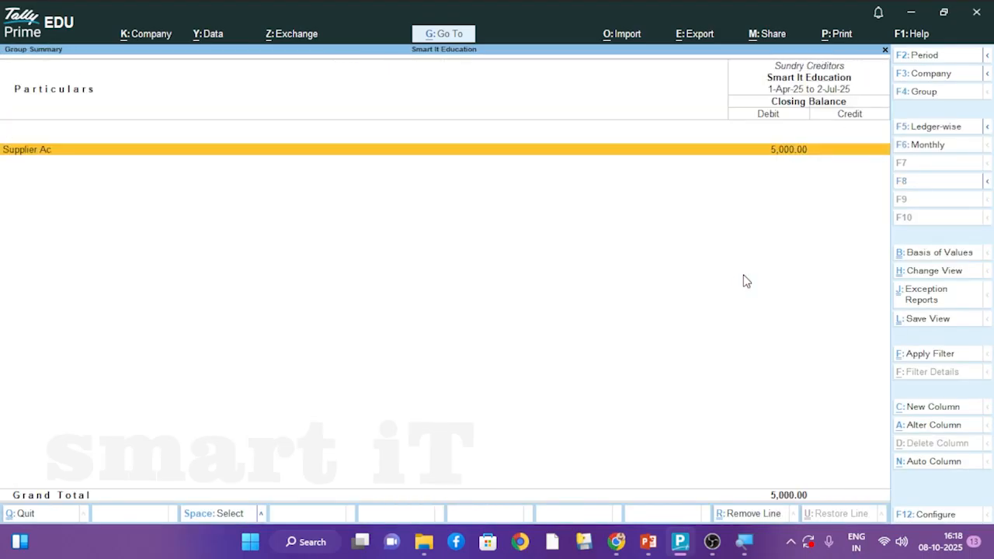
key(Escape)
key(Escape)
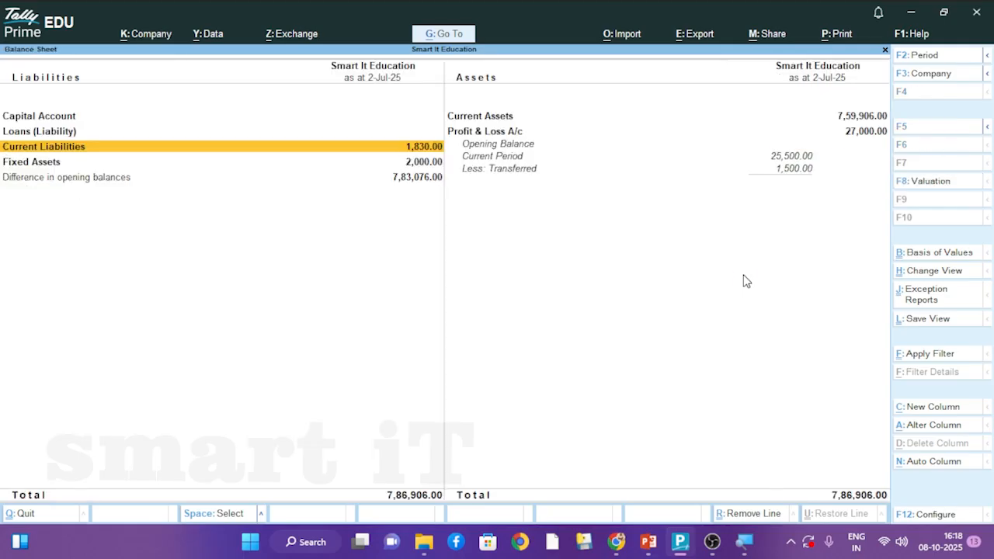
Step: Examine the Poojara Agencies monthly ledger summary under Current Assets, Sundry Debtors, and leave the Balance Sheet
key(Right)
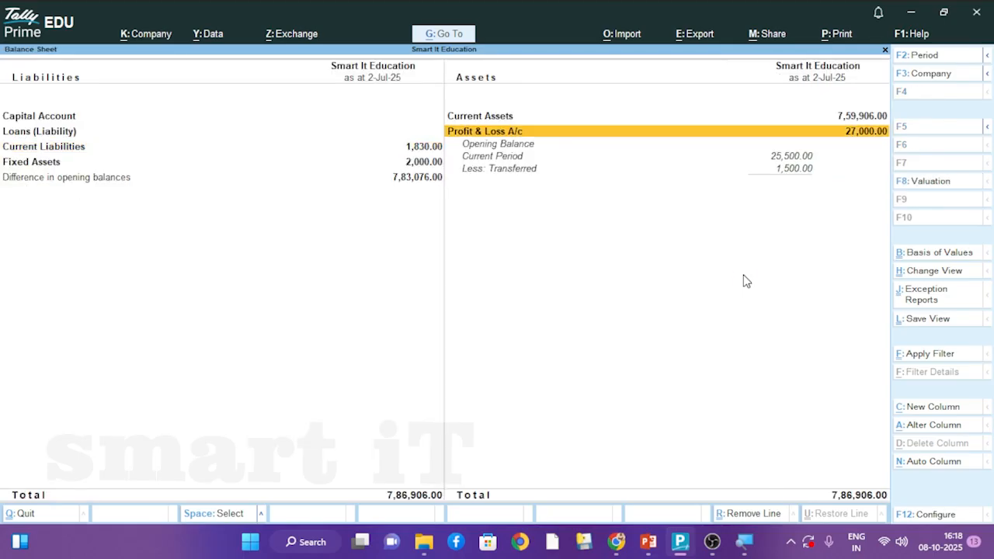
key(Up)
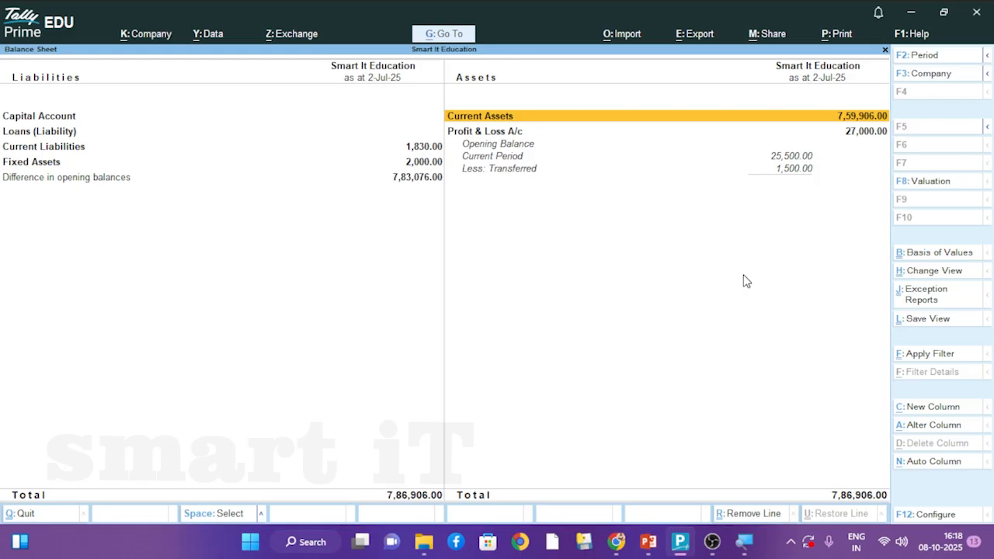
key(Return)
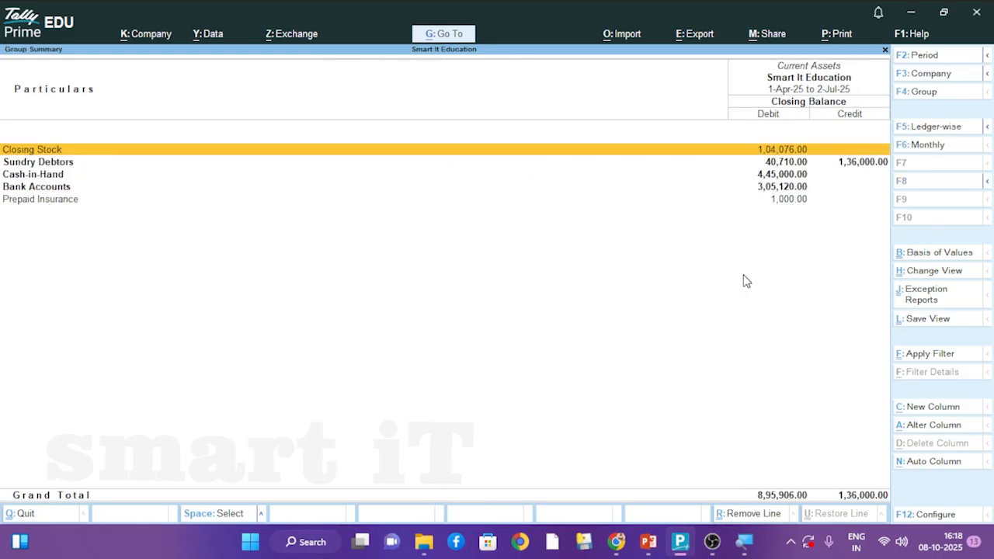
key(Down)
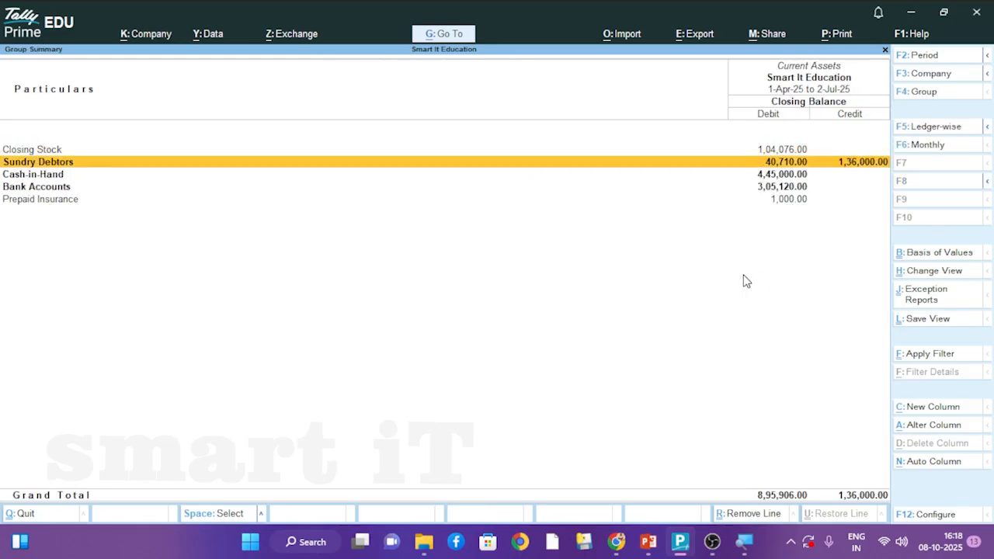
key(Return)
key(Down)
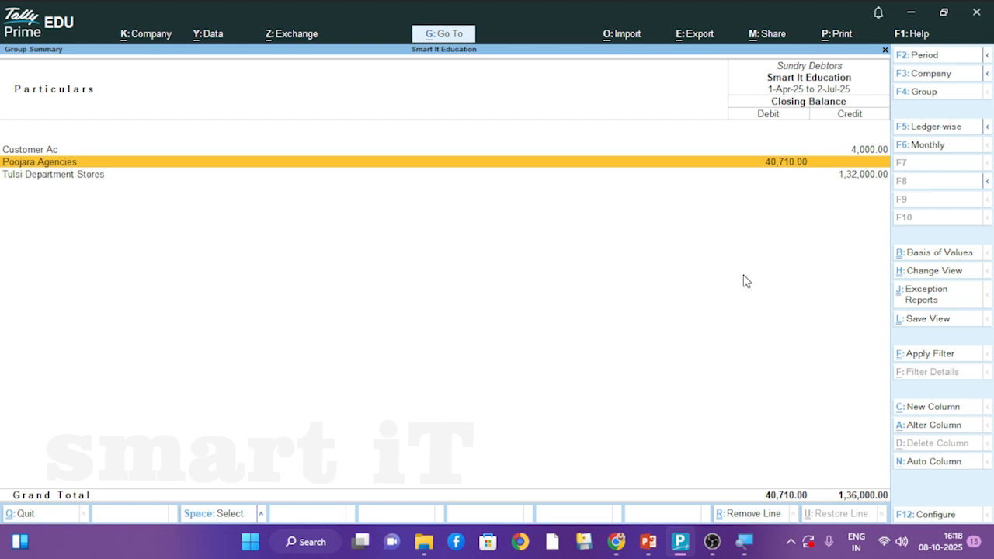
key(Return)
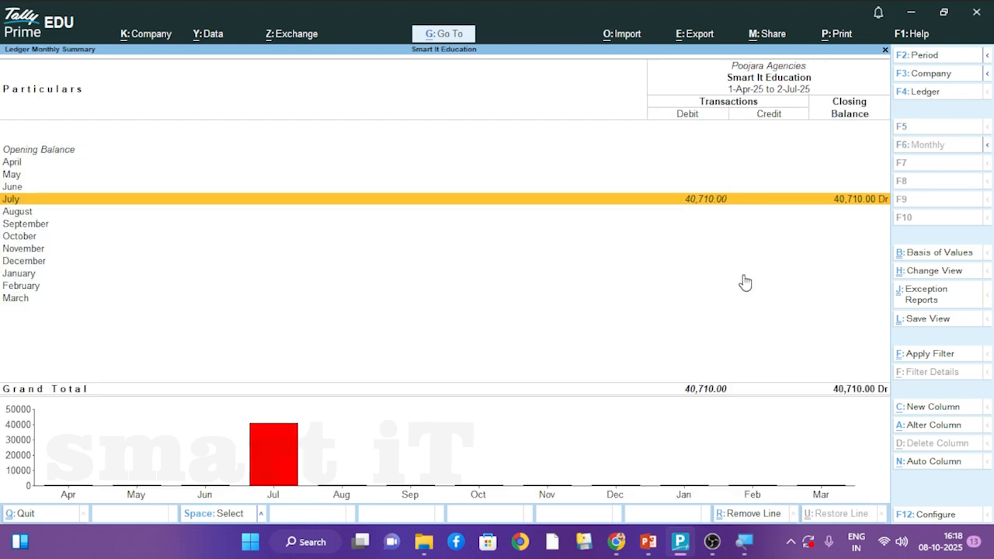
key(Escape)
key(Escape)
key(Escape)
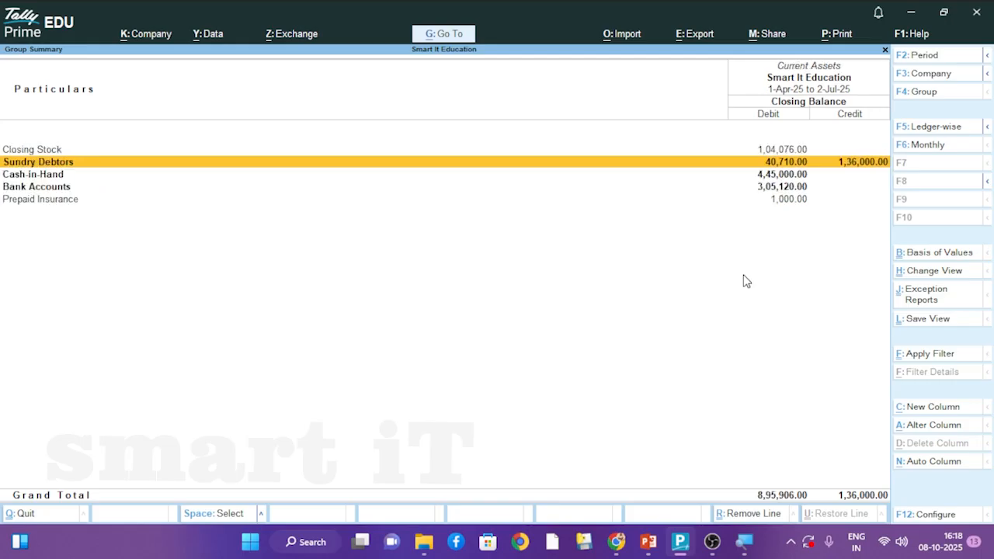
key(Escape)
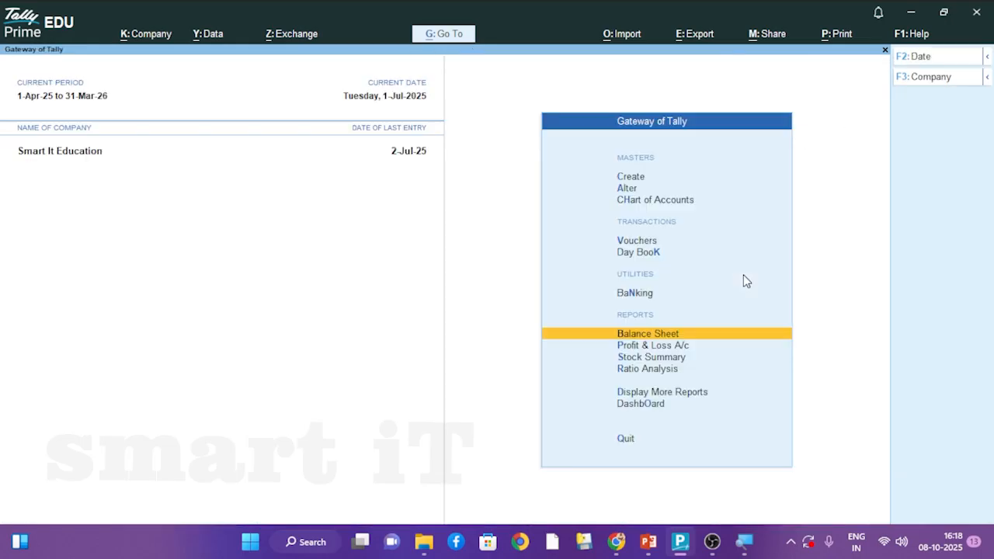
Step: Start a receipt voucher and credit Poojara Agencies with 40,710
key(Up)
key(Up)
key(Up)
key(Return)
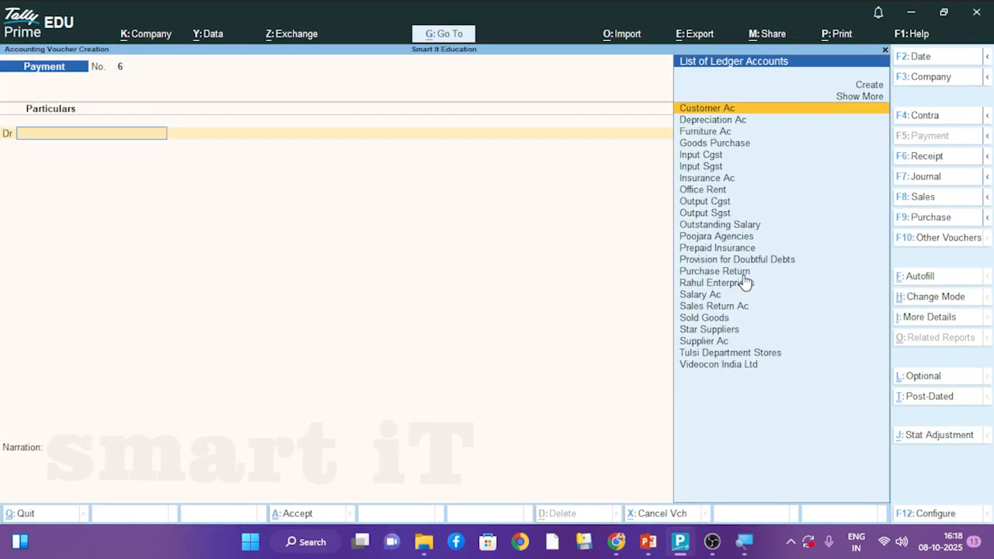
key(F6)
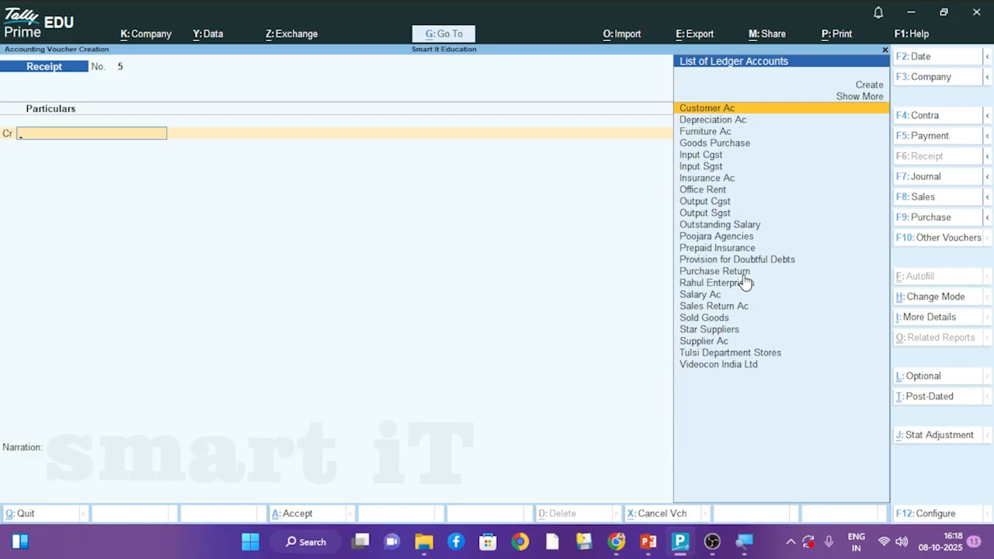
text(Po)
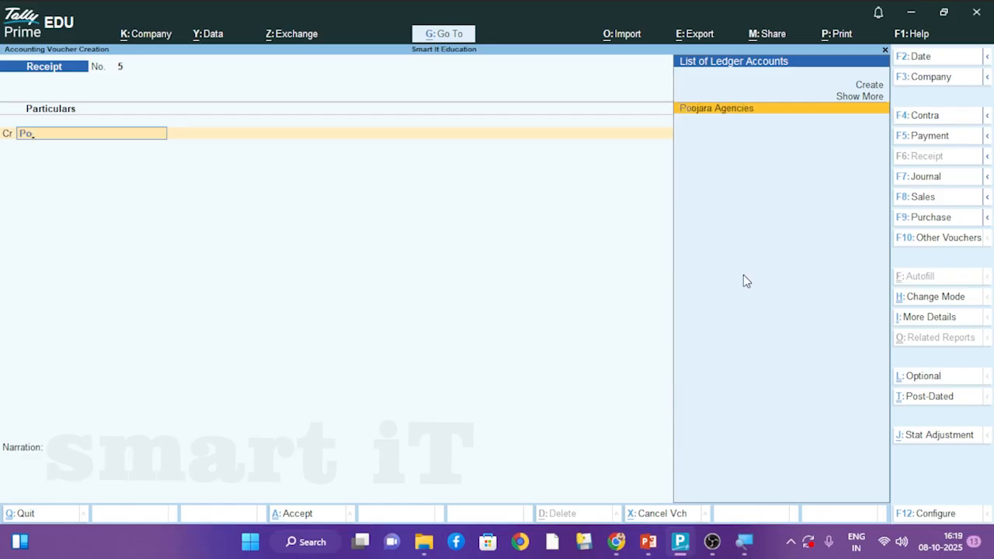
key(Return)
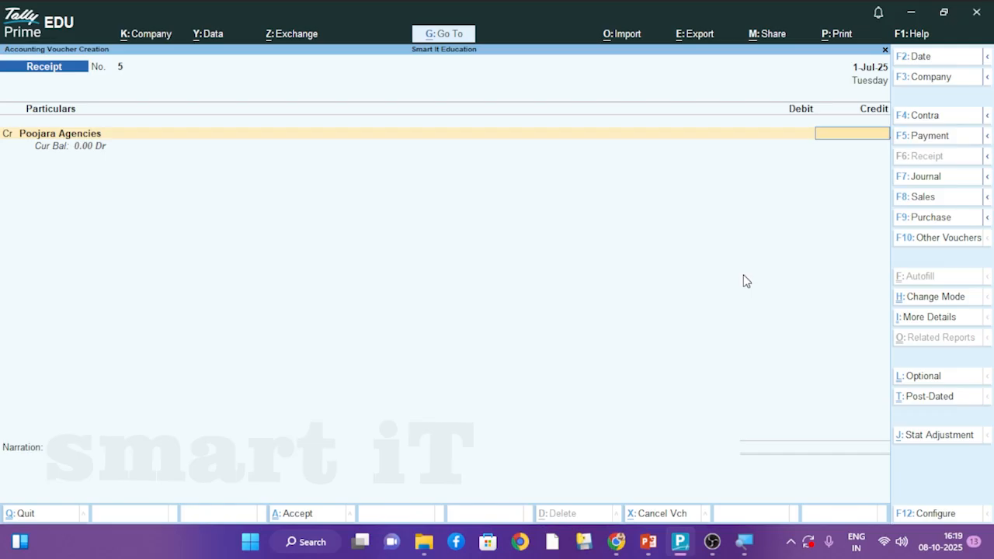
text(40710)
key(Return)
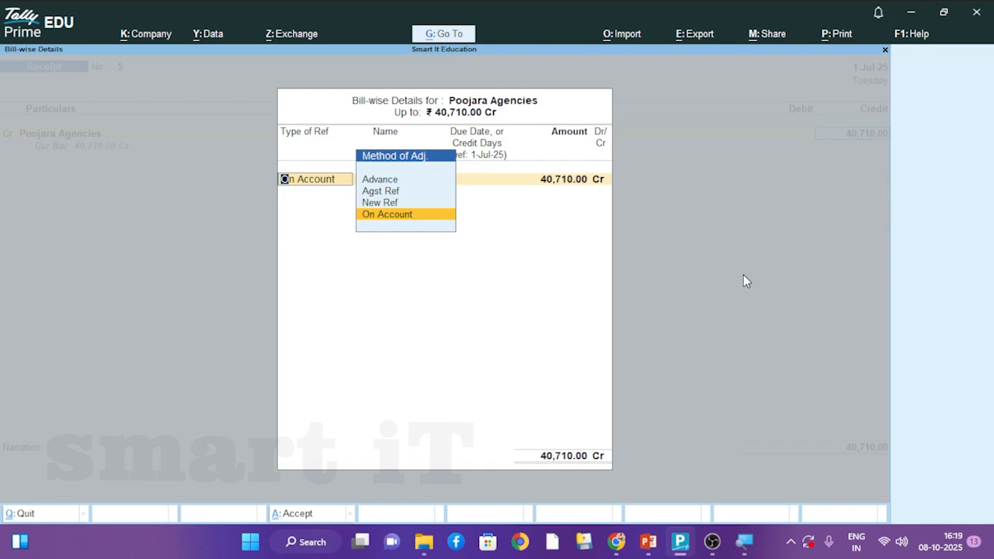
Step: Allocate the Poojara Agencies amount as On Account in the bill-wise details
key(Return)
key(Return)
key(Return)
key(Return)
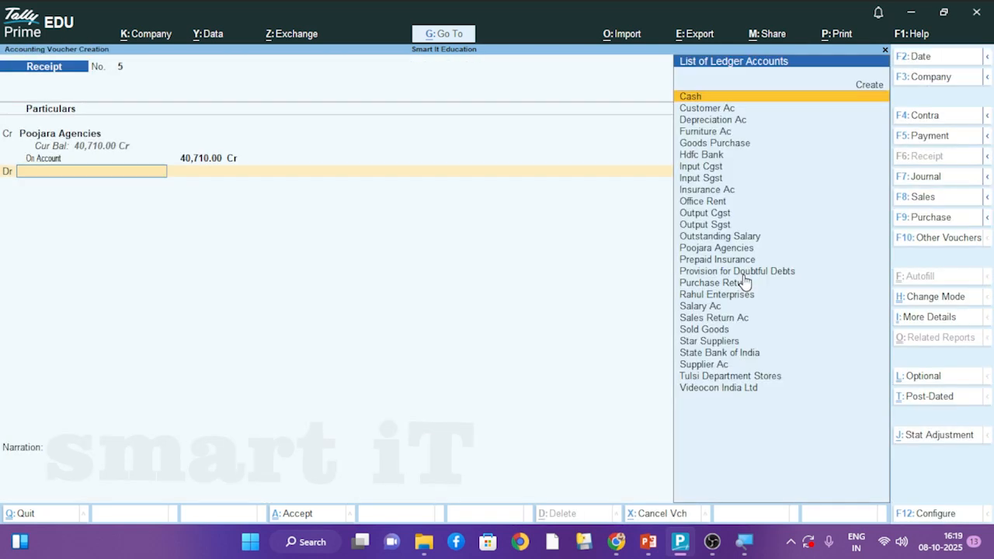
Step: Debit Cash with 40,710, save the receipt voucher without a narration and leave voucher entry
text(Cash)
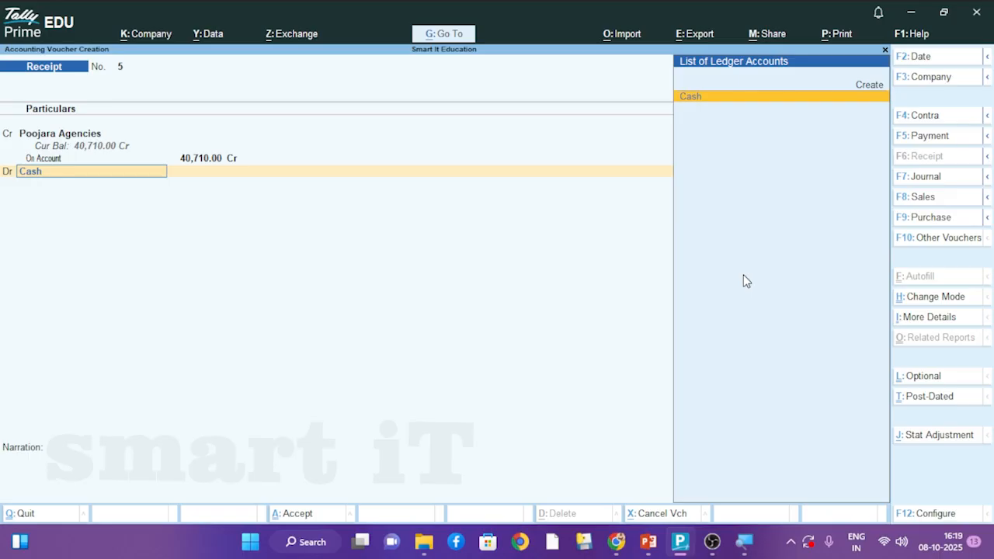
key(Return)
key(Return)
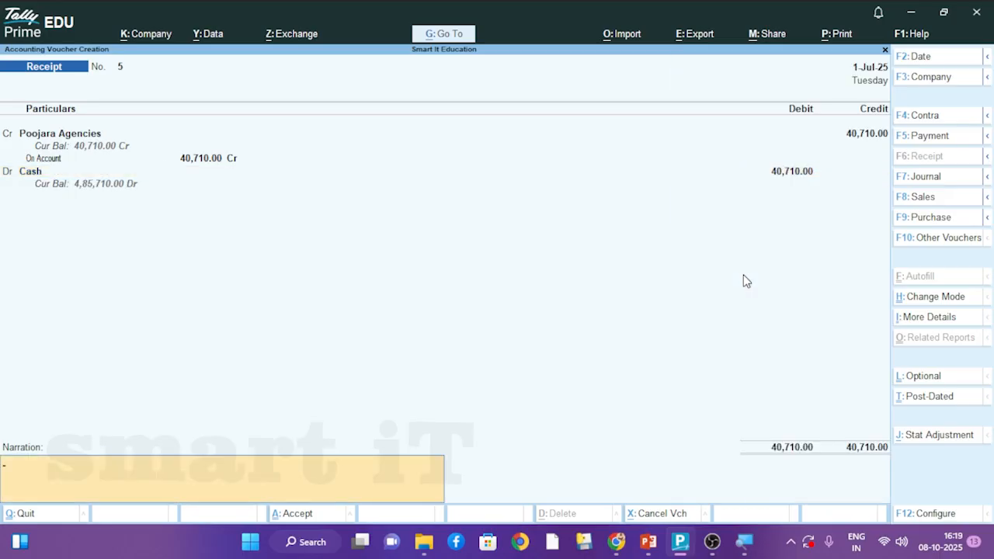
key(Return)
key(Return)
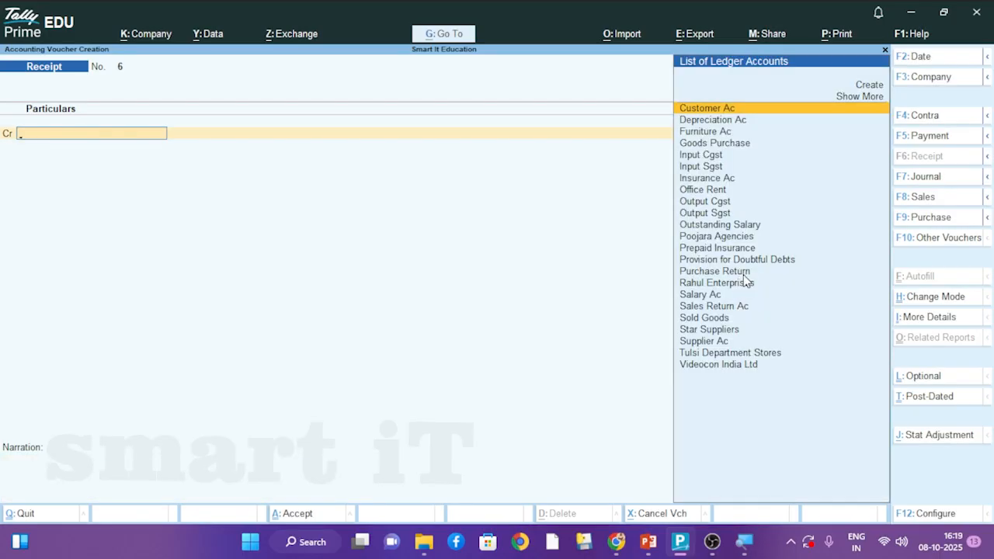
key(Escape)
Step: Open the Balance Sheet to review the position after the cash receipt from Poojara Agencies
key(Down)
key(Down)
key(Down)
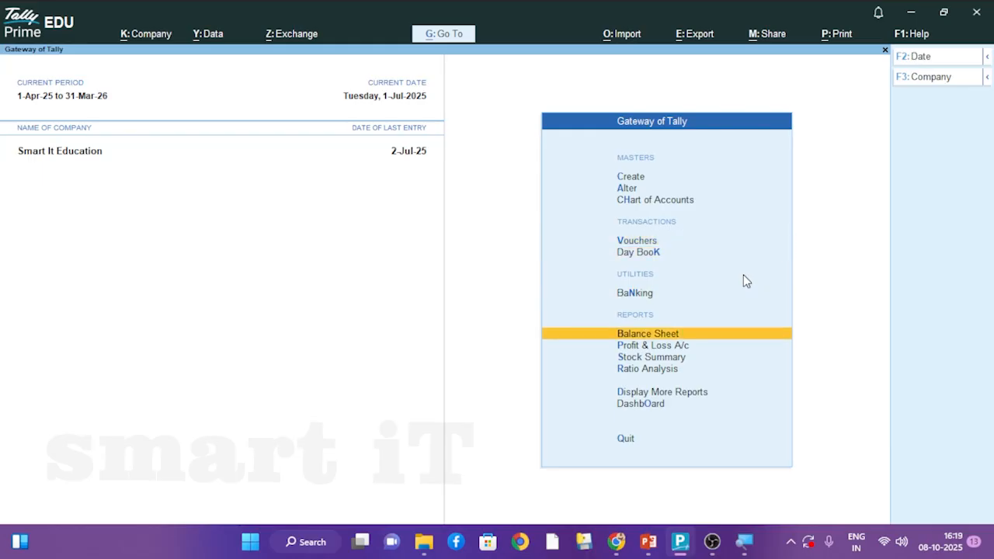
key(Return)
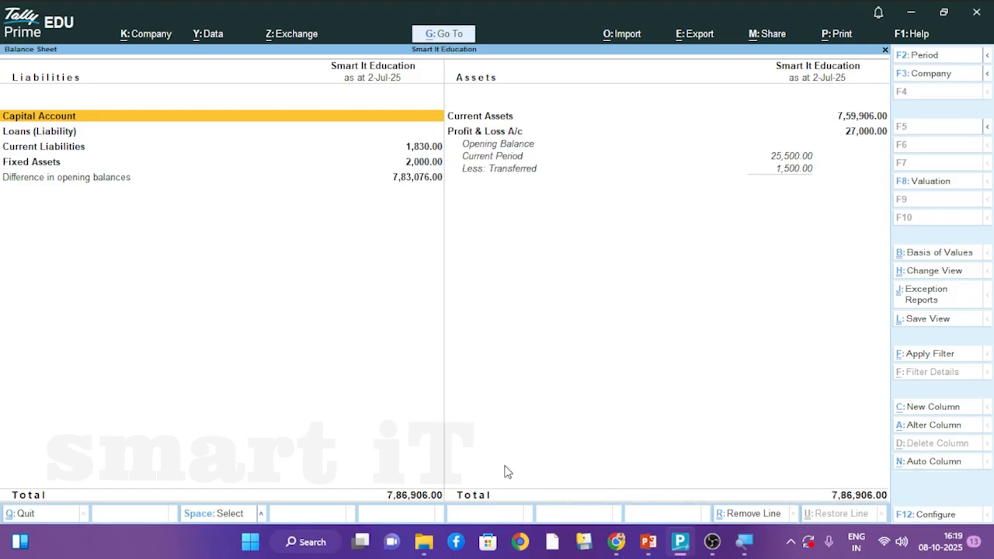
key(ctrl)
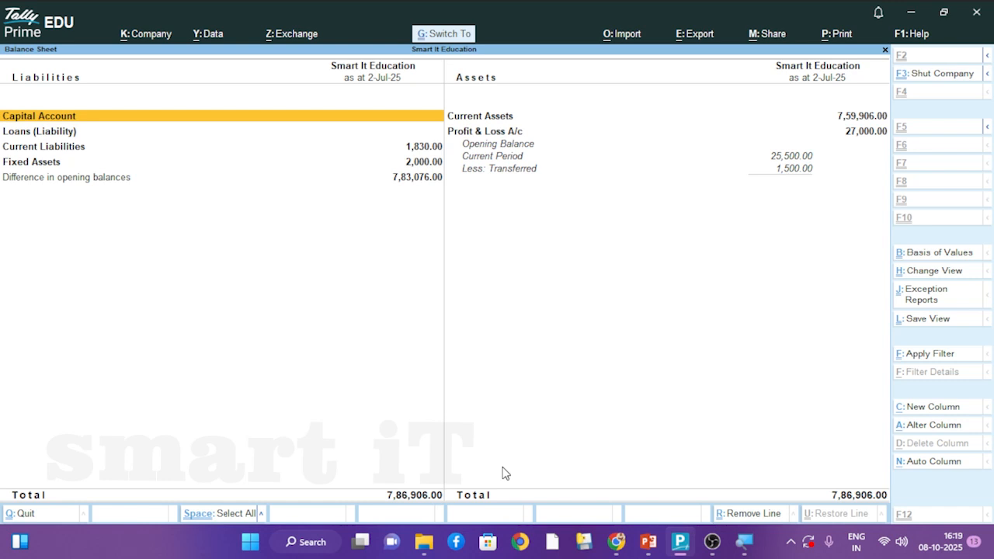